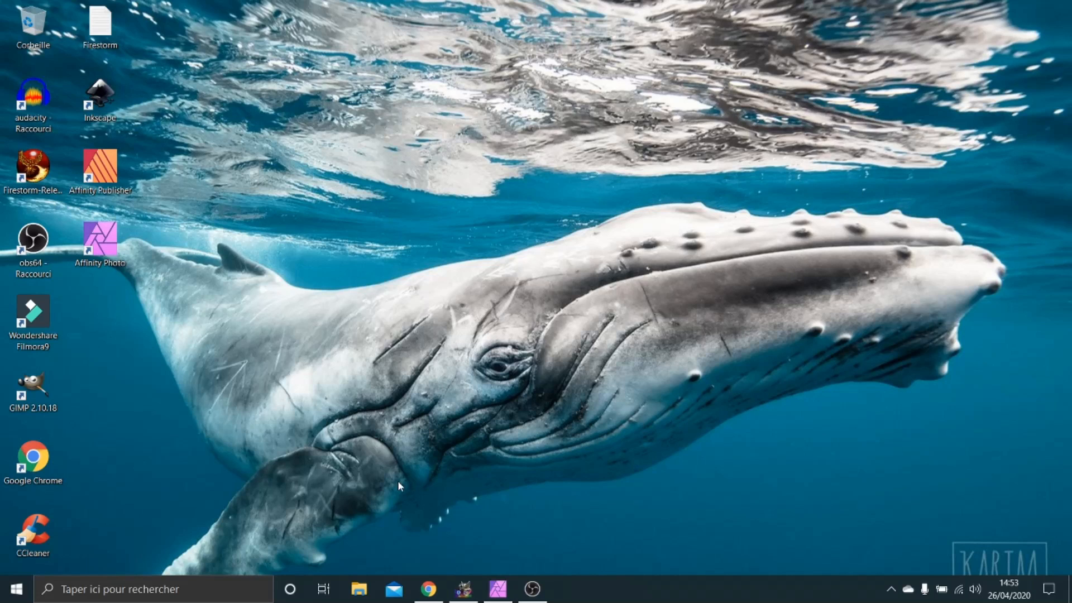
Switch to Chrome to examine the Publisher, Photo and Designer offers on the Affinity website, and close the browser.
{"action": "left_click", "coordinate": [428, 589]}
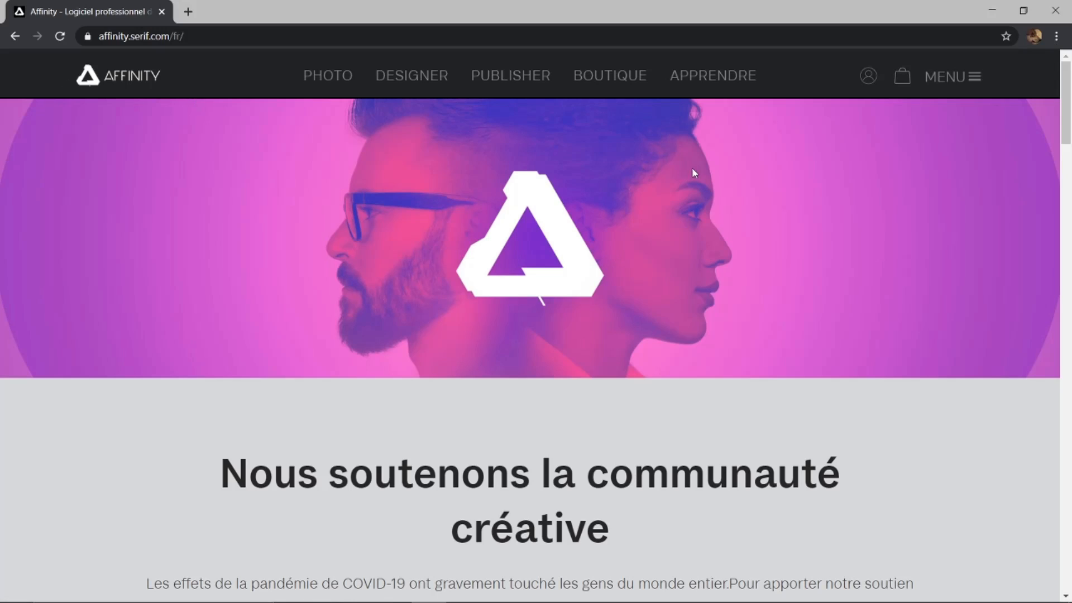
{"action": "scroll", "coordinate": [722, 164], "scroll_direction": "down", "scroll_amount": 9}
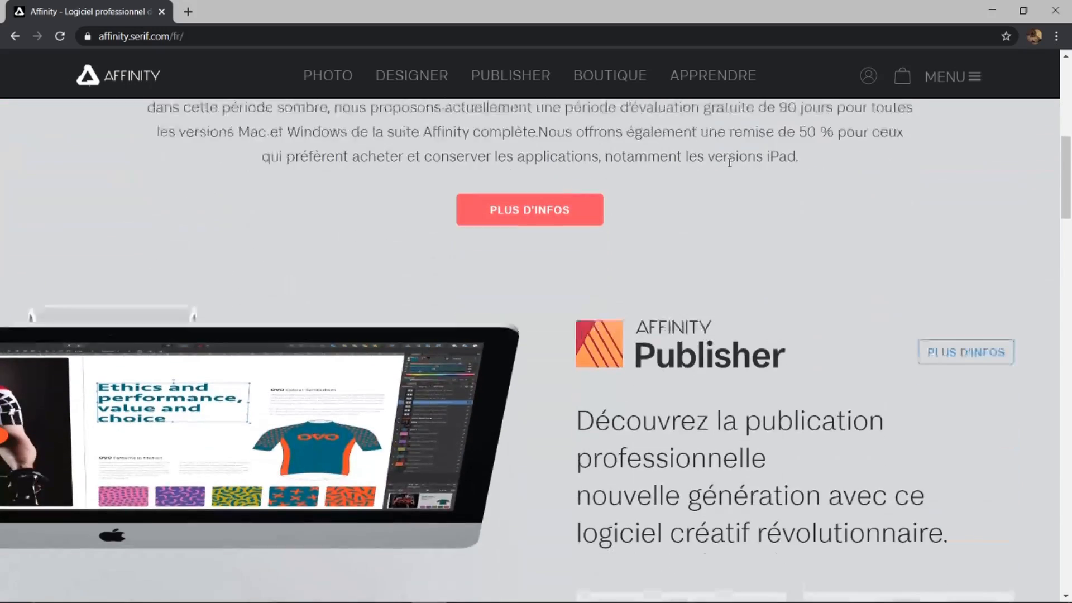
{"action": "scroll", "coordinate": [731, 168], "scroll_direction": "down", "scroll_amount": 1}
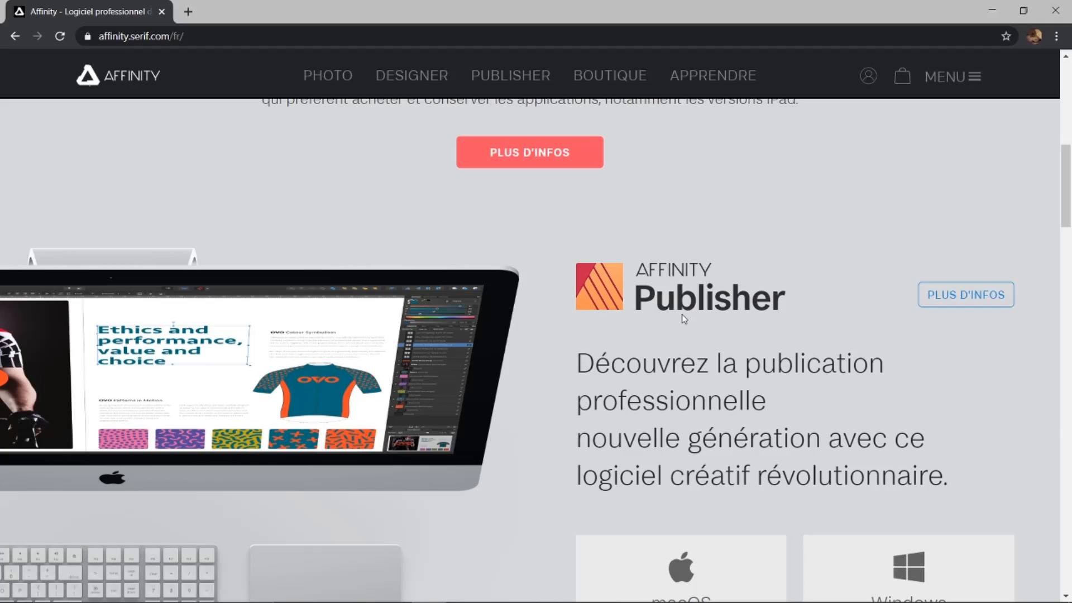
{"action": "scroll", "coordinate": [828, 226], "scroll_direction": "down", "scroll_amount": 4}
{"action": "scroll", "coordinate": [829, 218], "scroll_direction": "down", "scroll_amount": 6}
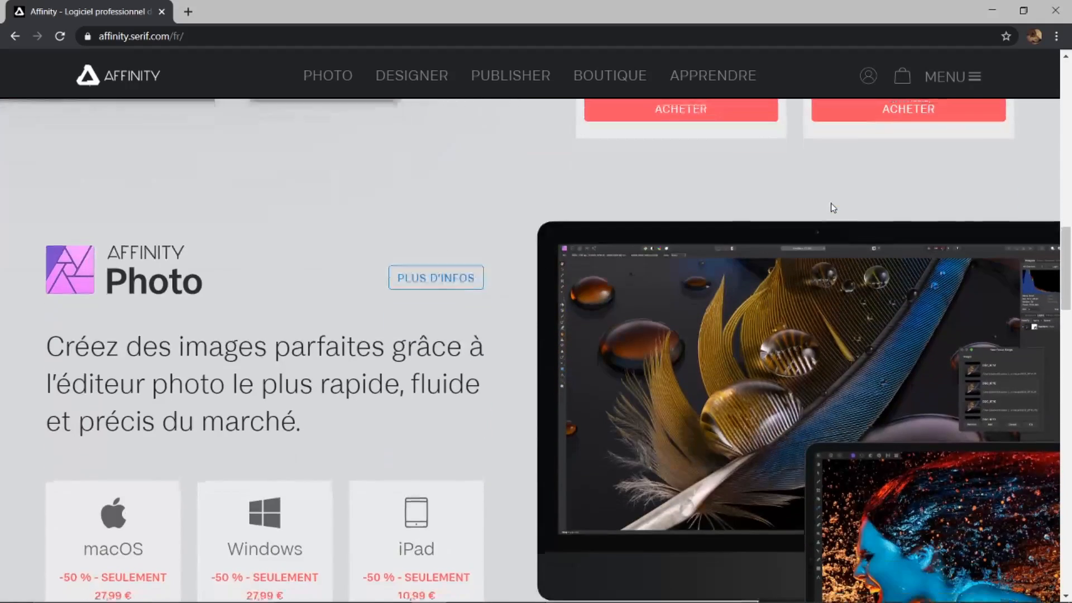
{"action": "scroll", "coordinate": [303, 226], "scroll_direction": "down", "scroll_amount": 4}
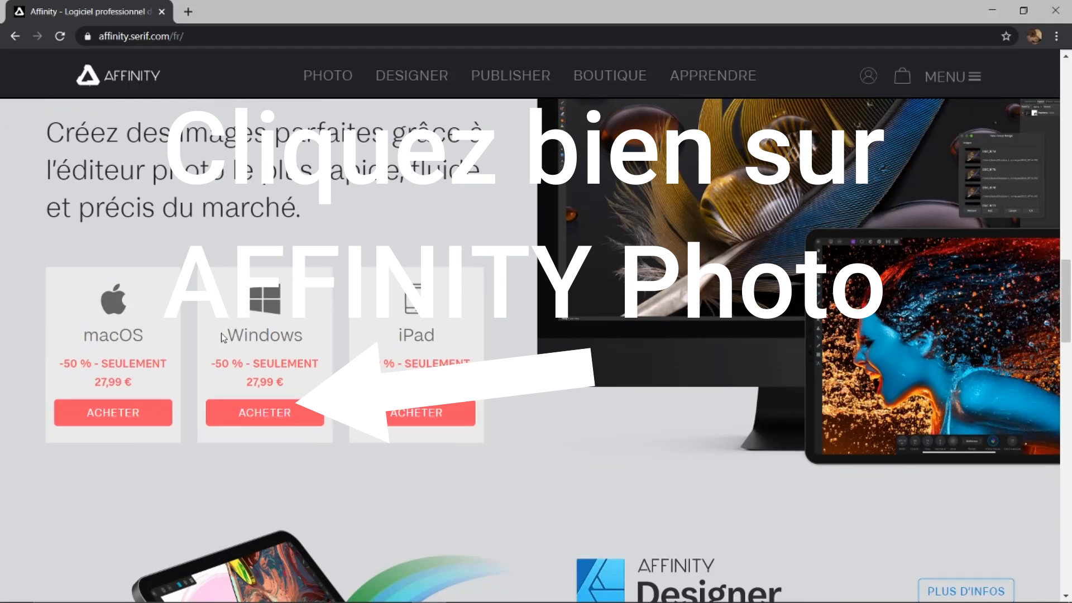
{"action": "scroll", "coordinate": [553, 239], "scroll_direction": "down", "scroll_amount": 7}
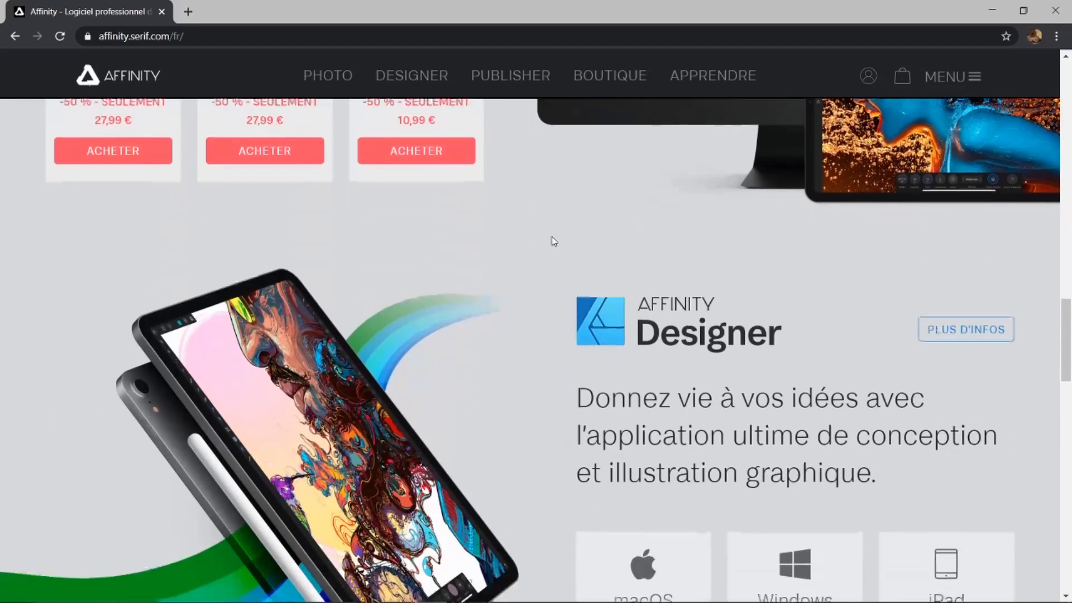
{"action": "scroll", "coordinate": [554, 240], "scroll_direction": "down", "scroll_amount": 3}
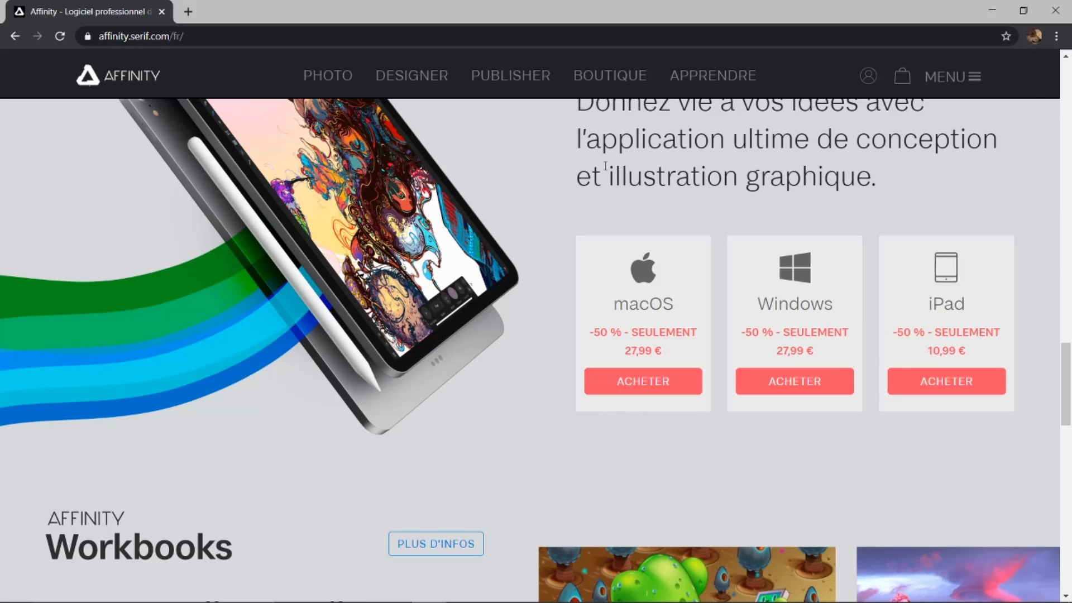
{"action": "left_click", "coordinate": [1056, 15]}
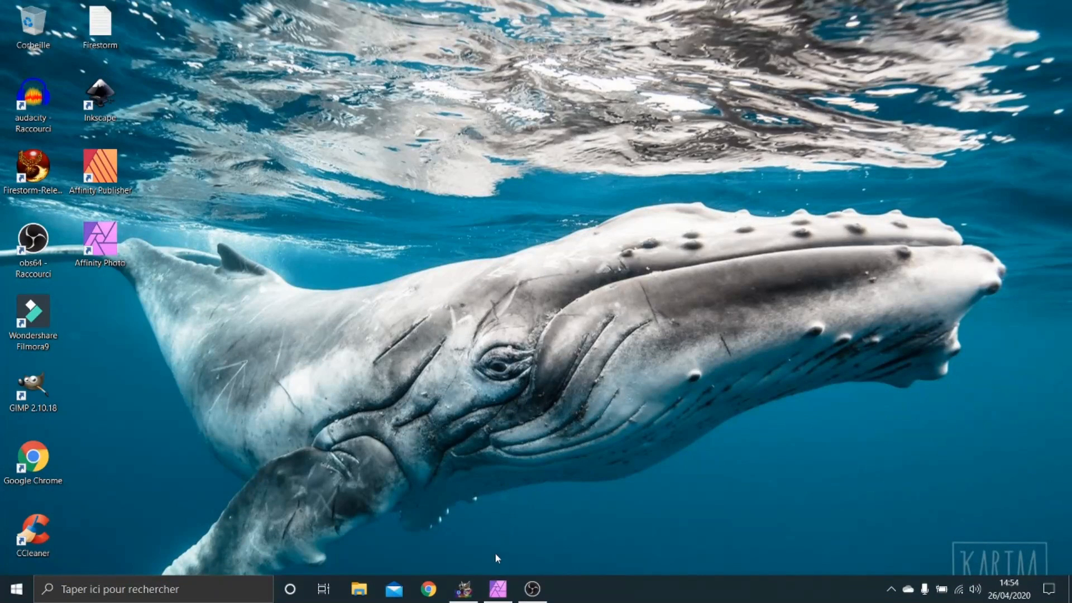
Switch to Affinity Photo to view the open whale and storybook image, and close the program.
{"action": "left_click", "coordinate": [498, 588]}
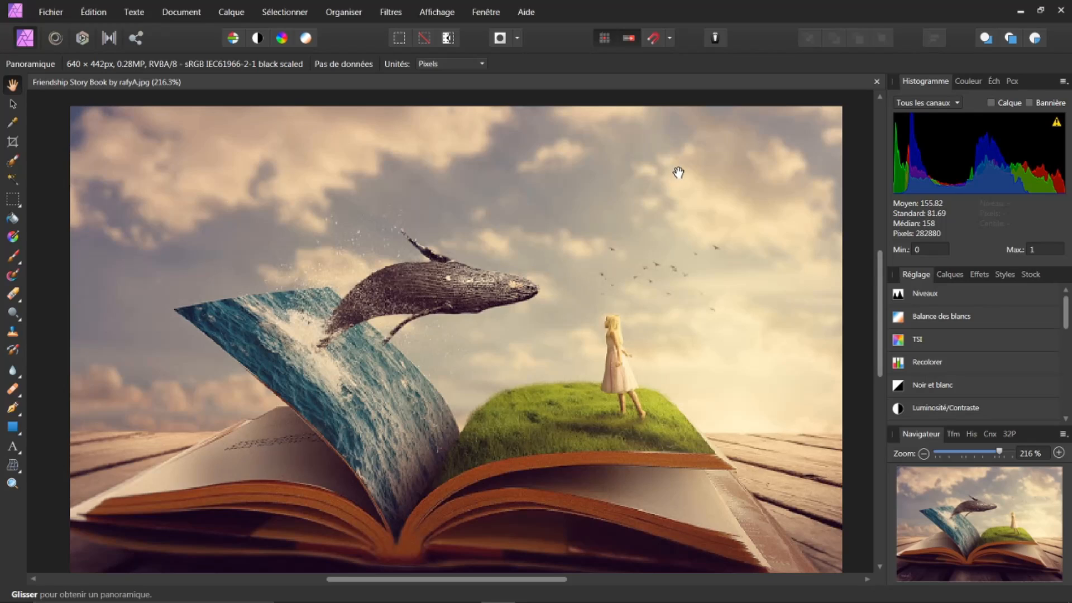
{"action": "left_click", "coordinate": [1064, 11]}
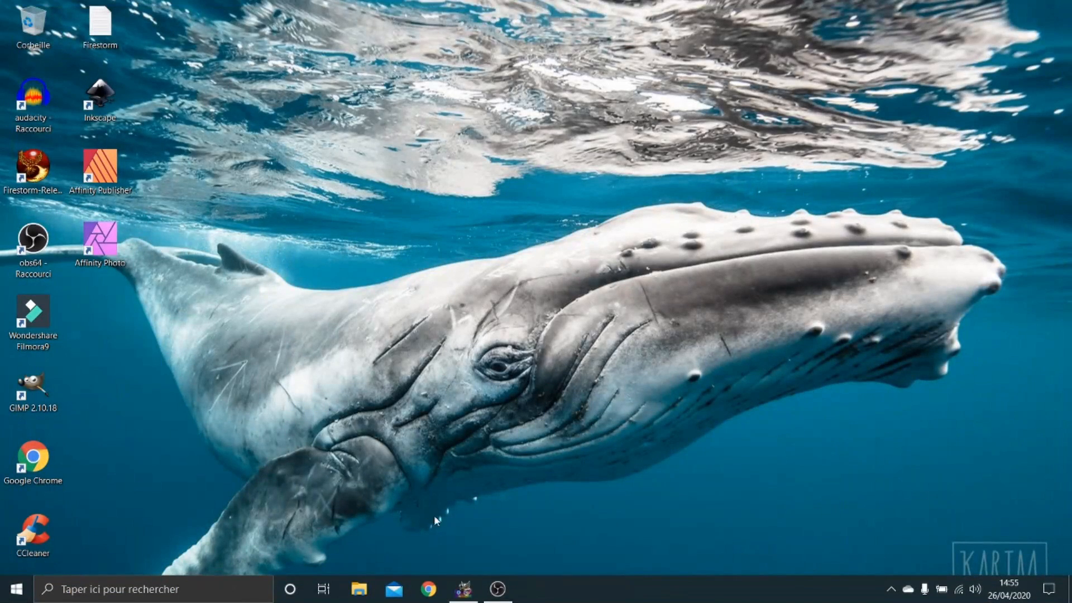
Switch to GIMP with virus.xcf and open the recent pourquoi-dit-on-a-tes-souhaits sneeze photo as a second image.
{"action": "left_click", "coordinate": [463, 588]}
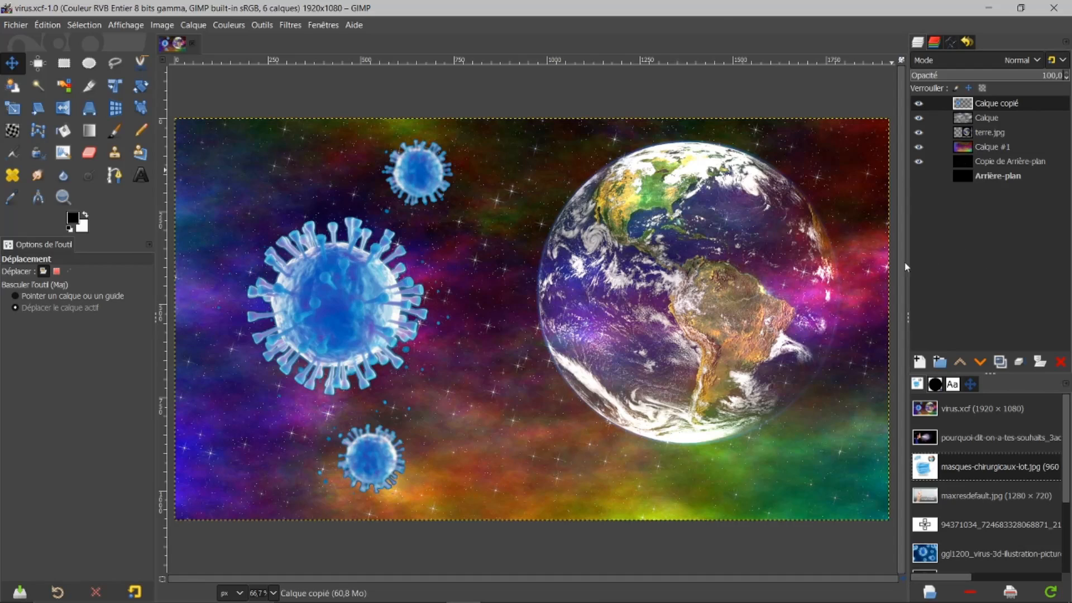
{"action": "double_click", "coordinate": [957, 439]}
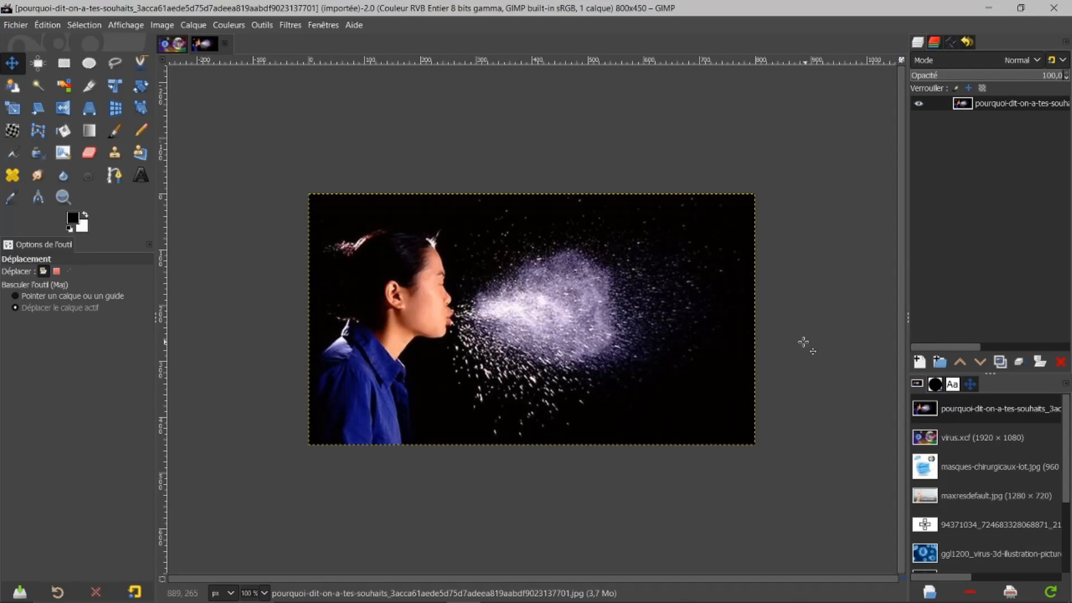
Crop the sneeze photo to the droplet cloud without the face, using a 540 × 450 px frame positioned at 260, 0.
{"action": "scroll", "coordinate": [672, 307], "scroll_direction": "up", "scroll_amount": 2}
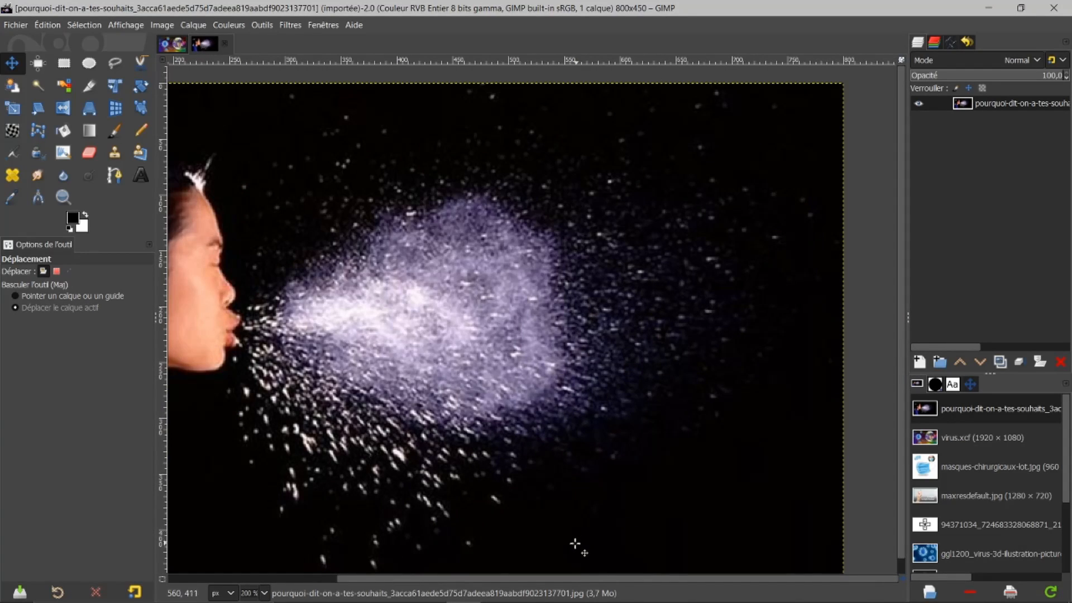
{"action": "left_click_drag", "start_coordinate": [575, 581], "coordinate": [533, 582]}
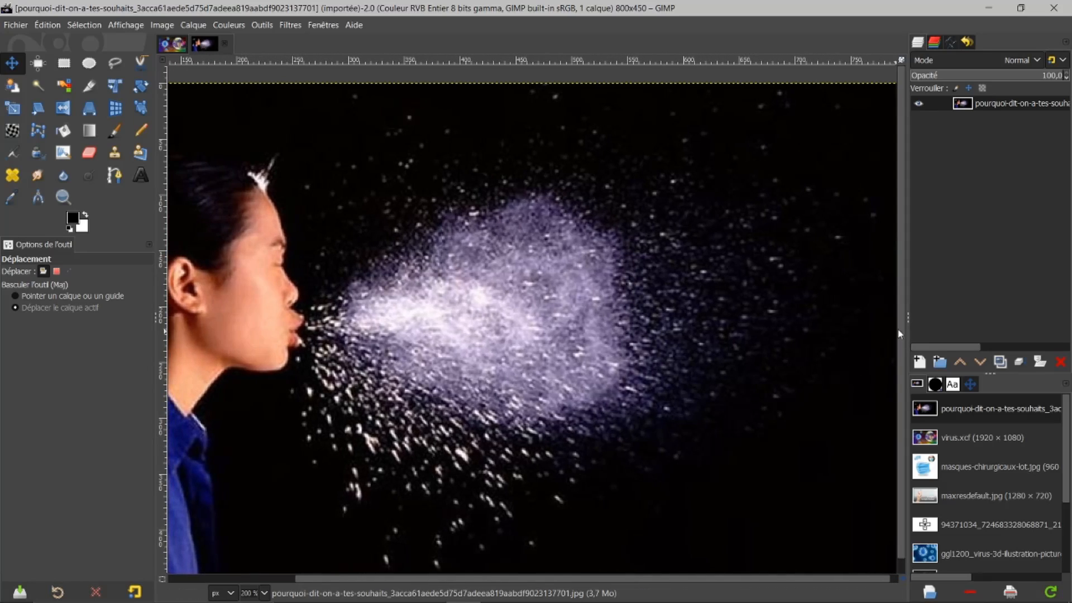
{"action": "scroll", "coordinate": [904, 330], "scroll_direction": "down", "scroll_amount": 1}
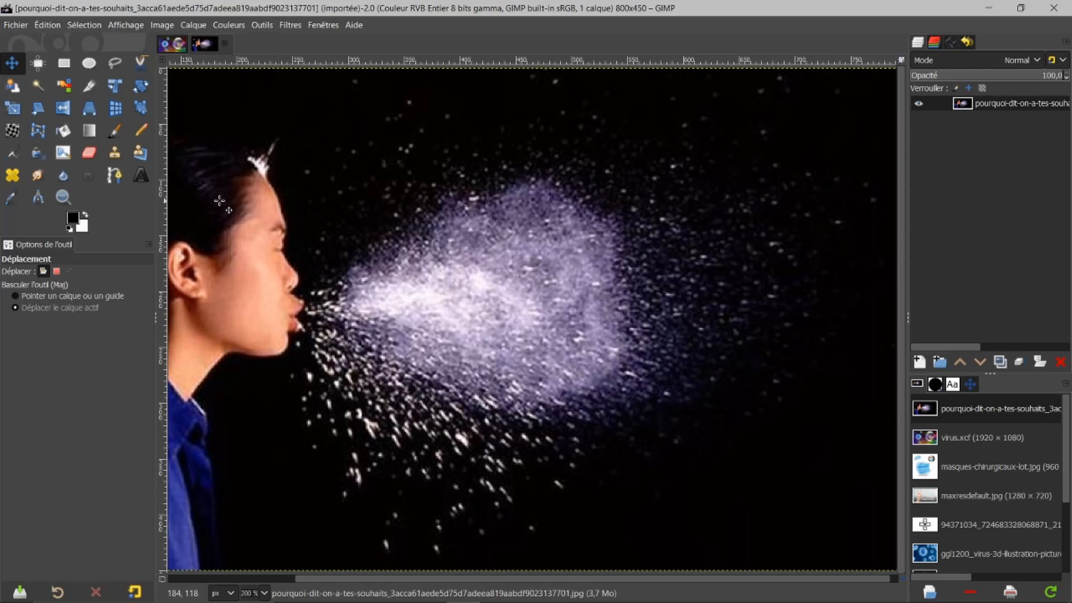
{"action": "left_click", "coordinate": [88, 88]}
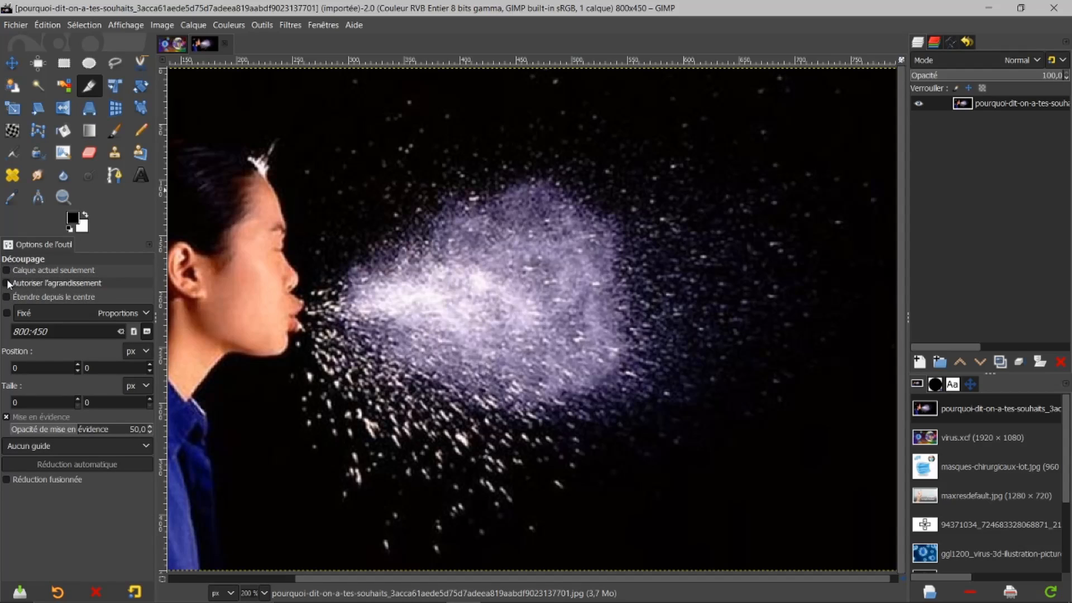
{"action": "left_click_drag", "start_coordinate": [304, 114], "coordinate": [931, 597]}
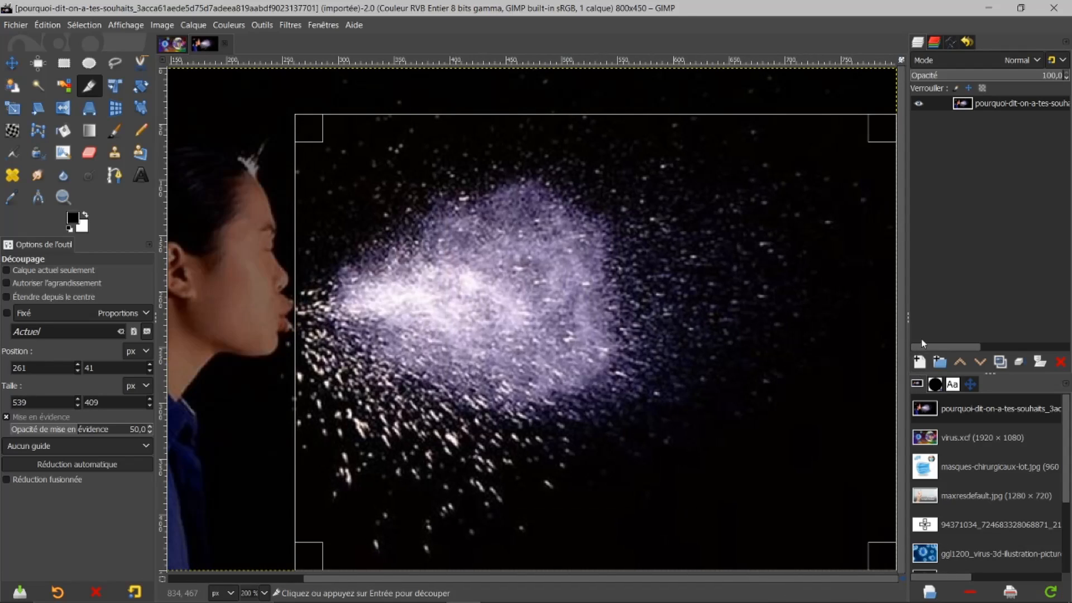
{"action": "left_click_drag", "start_coordinate": [628, 119], "coordinate": [645, 42]}
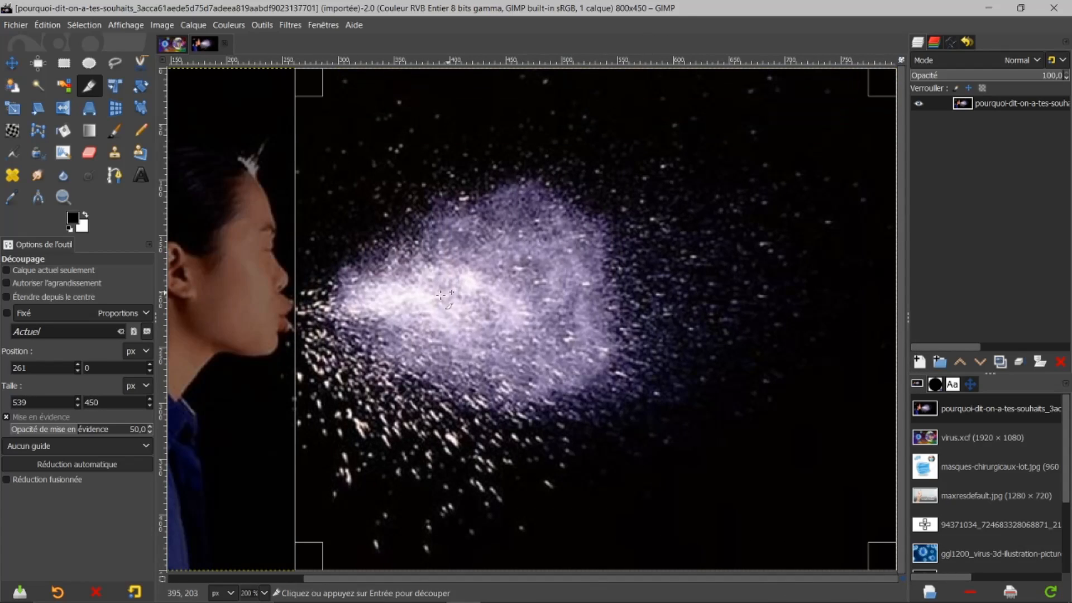
{"action": "left_click_drag", "start_coordinate": [309, 314], "coordinate": [308, 312]}
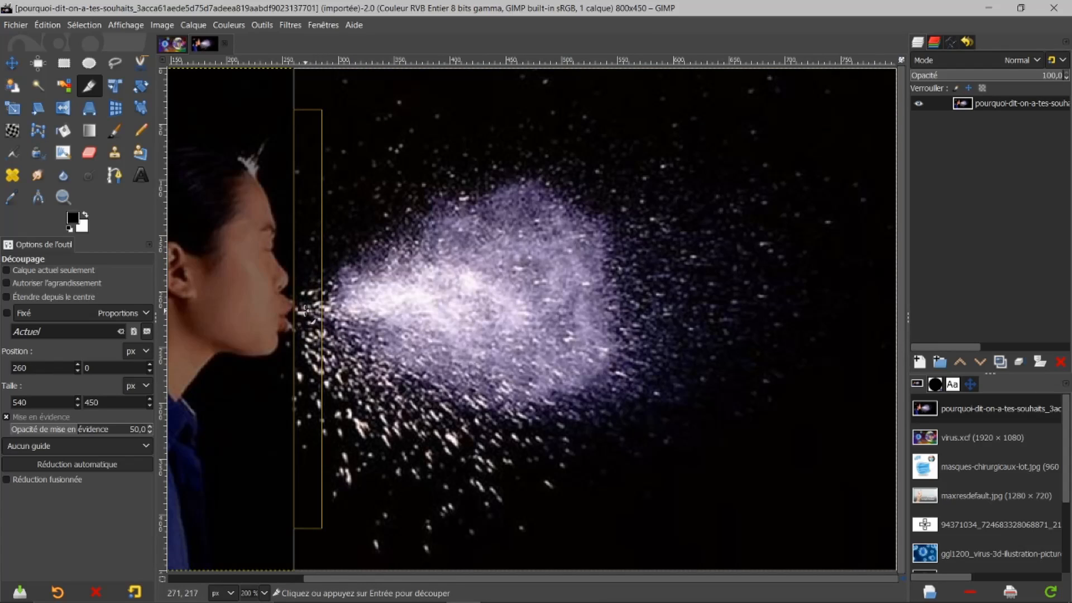
{"action": "left_click", "coordinate": [550, 342]}
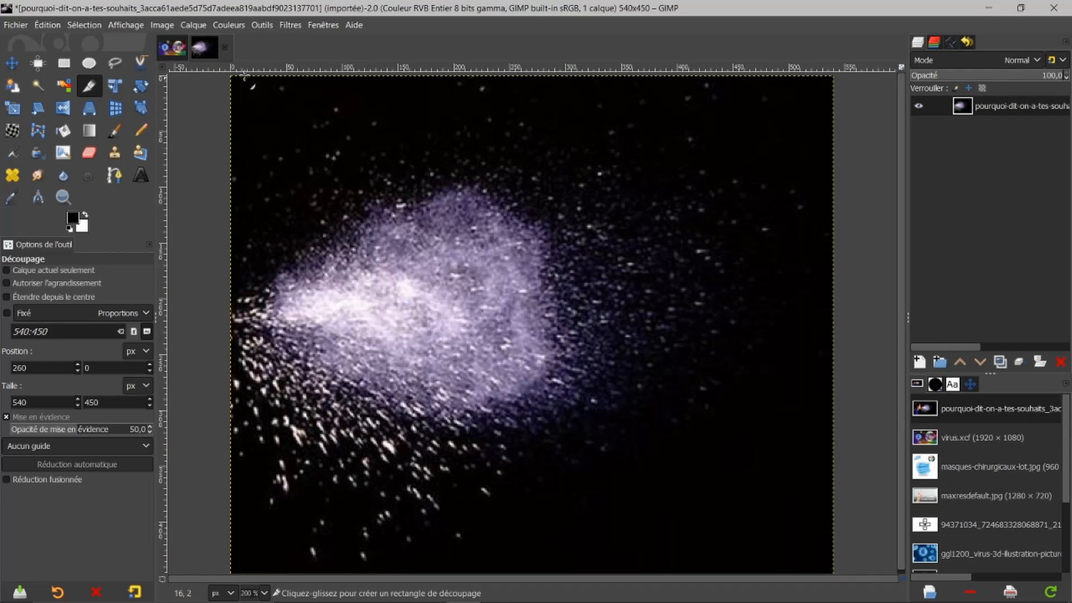
Copy the cropped droplet layer into virus.xcf as the topmost layer and move it between the large virus and the Earth.
{"action": "mouse_move", "coordinate": [199, 49]}
{"action": "left_mouse_down"}
{"action": "mouse_move", "coordinate": [189, 72]}
{"action": "mouse_move", "coordinate": [173, 59]}
{"action": "mouse_move", "coordinate": [170, 67]}
{"action": "mouse_move", "coordinate": [659, 224]}
{"action": "mouse_move", "coordinate": [850, 185]}
{"action": "mouse_move", "coordinate": [952, 134]}
{"action": "mouse_move", "coordinate": [978, 105]}
{"action": "mouse_move", "coordinate": [977, 144]}
{"action": "mouse_move", "coordinate": [996, 105]}
{"action": "mouse_move", "coordinate": [995, 136]}
{"action": "mouse_move", "coordinate": [997, 106]}
{"action": "left_mouse_up"}
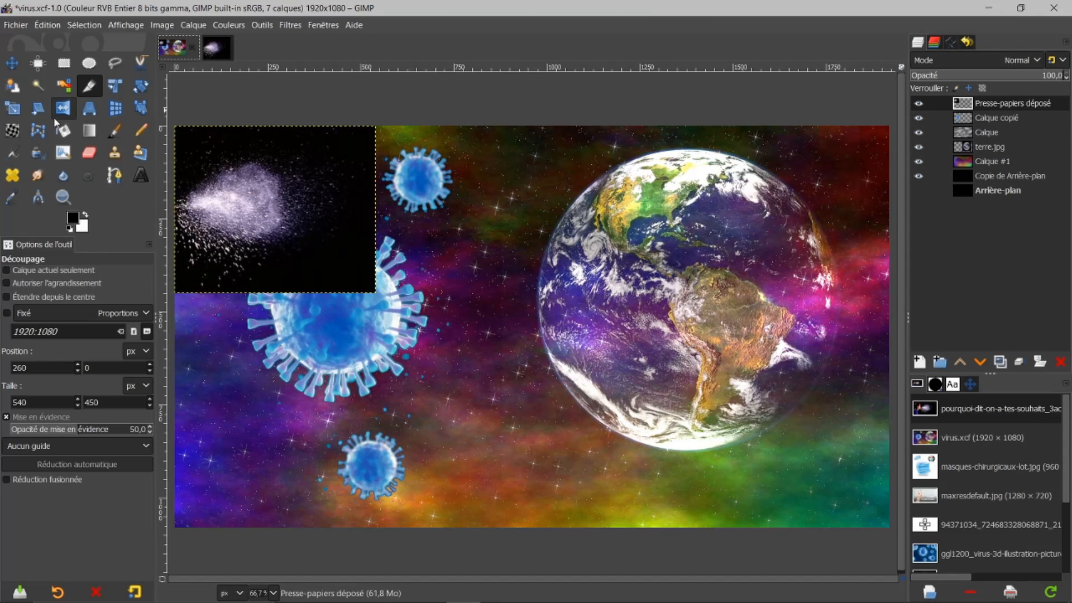
{"action": "left_click", "coordinate": [12, 62]}
{"action": "left_click_drag", "start_coordinate": [305, 202], "coordinate": [506, 309]}
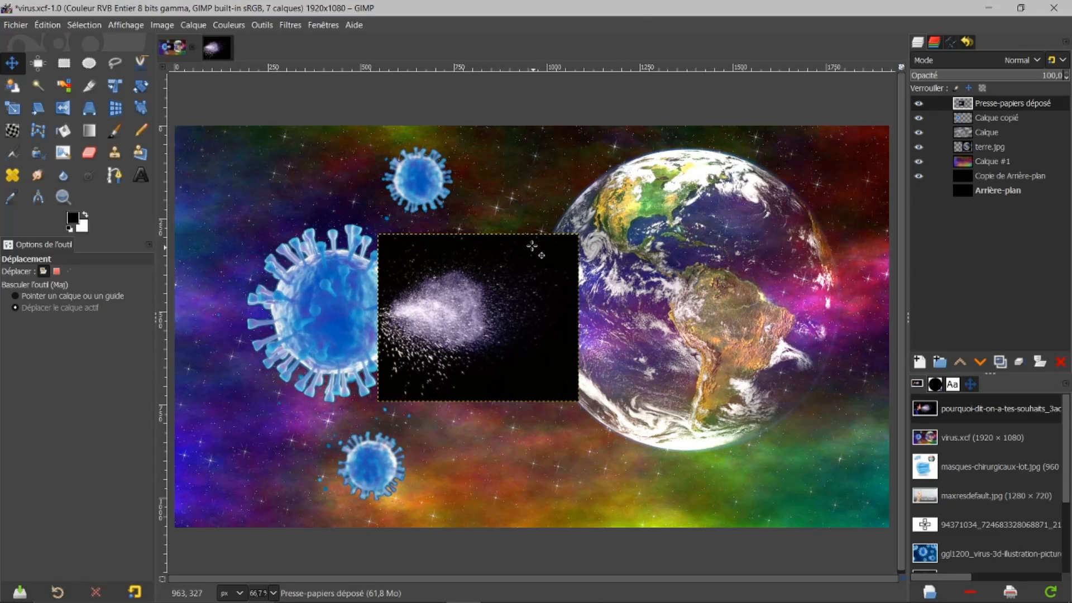
Scale the droplet layer to 1074 × 936 px with the width and height ratio unlinked.
{"action": "left_click", "coordinate": [12, 108]}
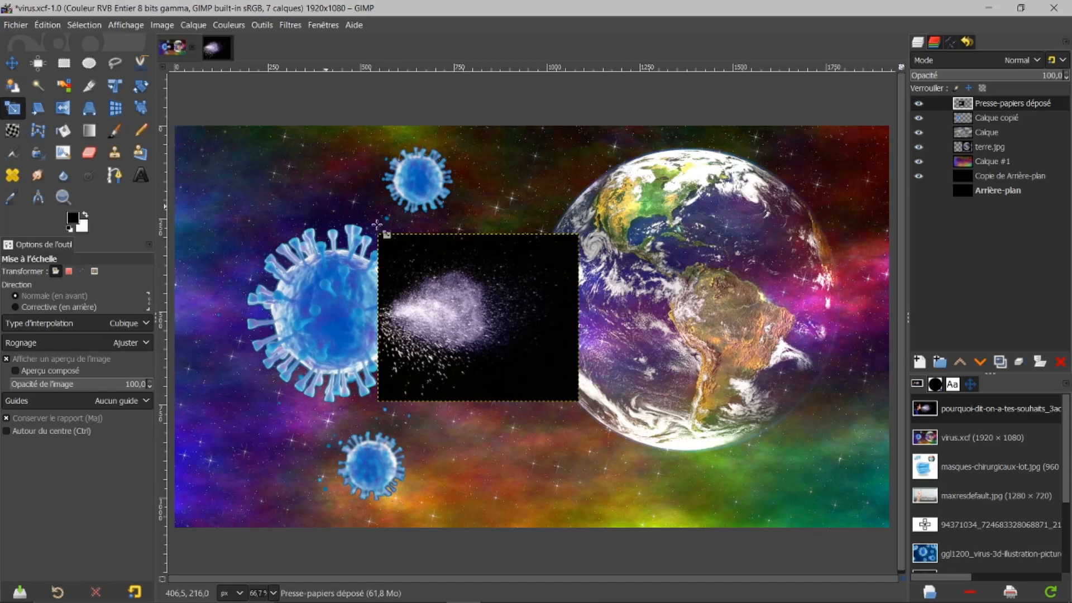
{"action": "left_click", "coordinate": [450, 275]}
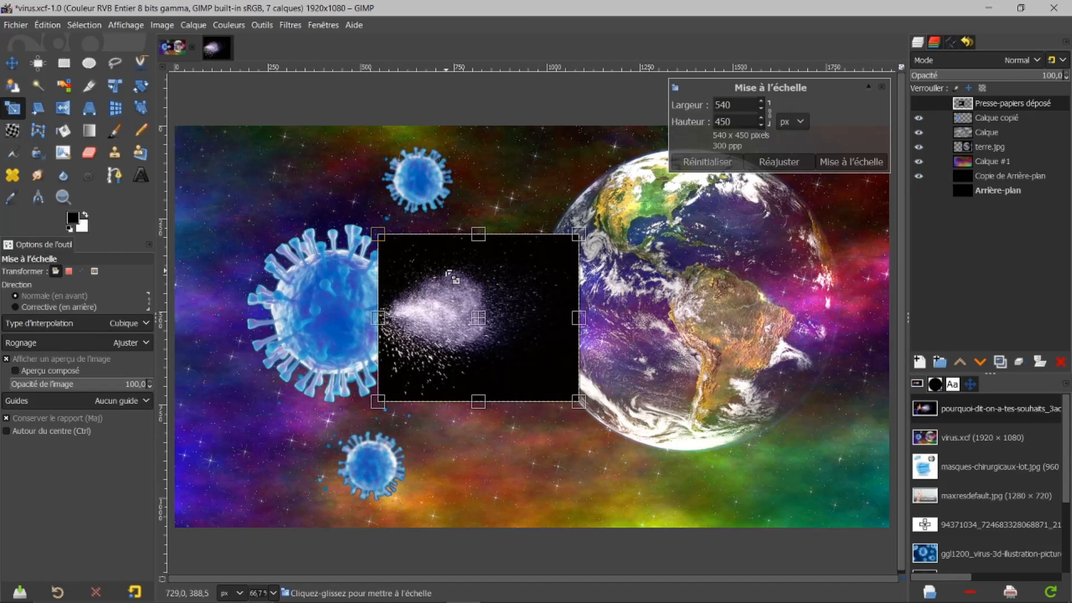
{"action": "left_click", "coordinate": [770, 115]}
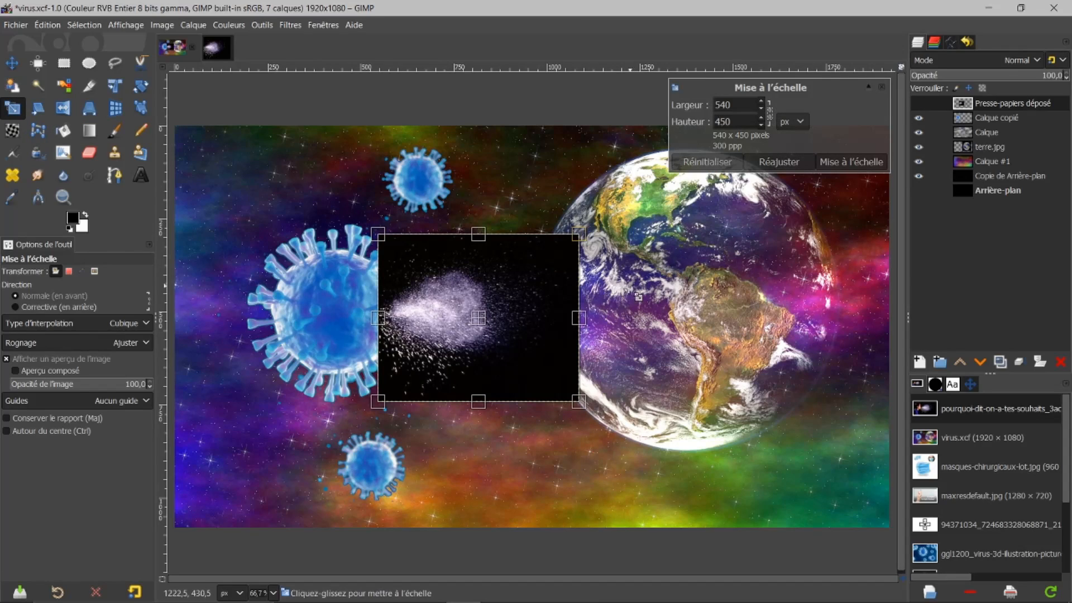
{"action": "left_click_drag", "start_coordinate": [593, 326], "coordinate": [723, 338]}
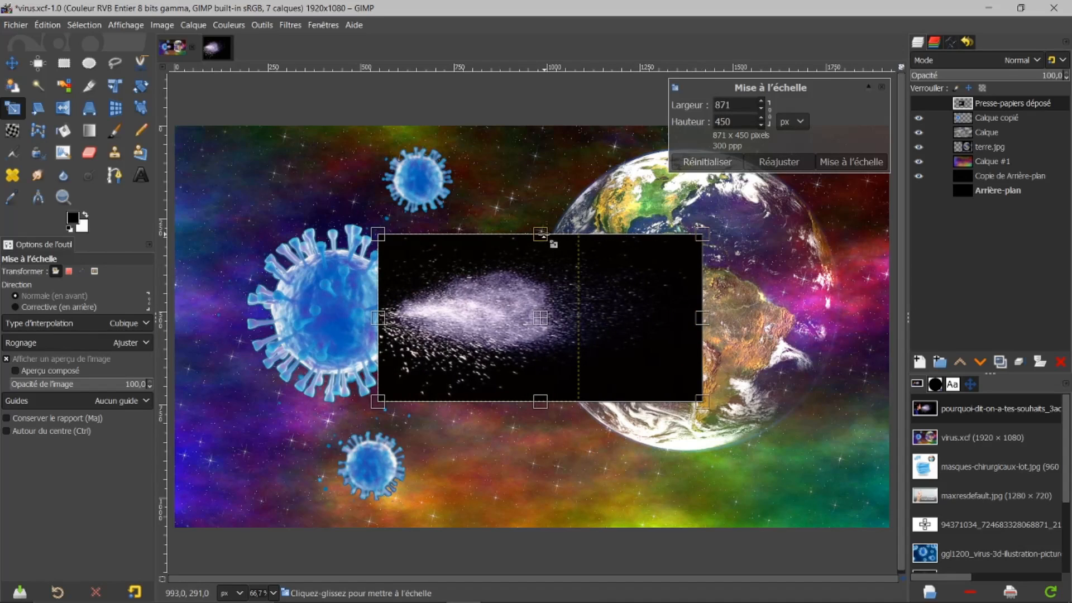
{"action": "left_click_drag", "start_coordinate": [551, 240], "coordinate": [551, 144]}
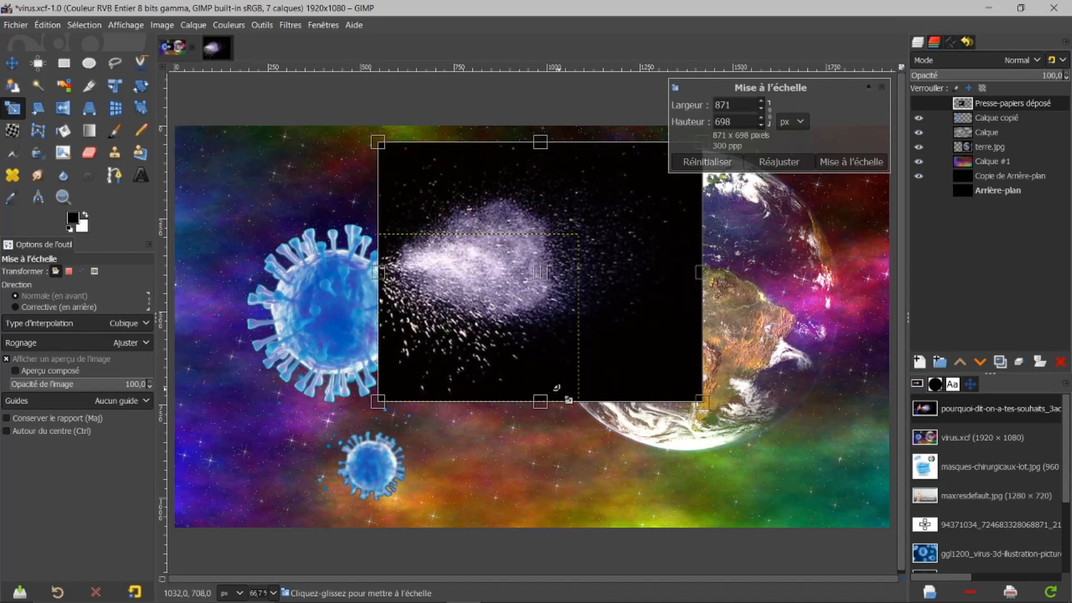
{"action": "left_click_drag", "start_coordinate": [538, 407], "coordinate": [538, 491]}
{"action": "left_click_drag", "start_coordinate": [715, 334], "coordinate": [792, 339]}
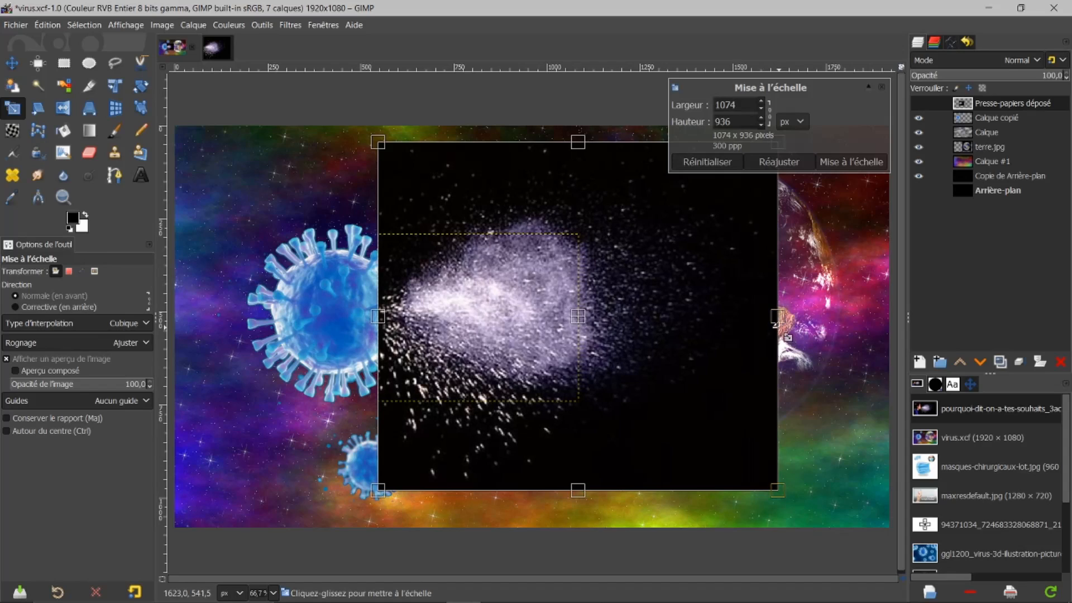
{"action": "left_click", "coordinate": [857, 162]}
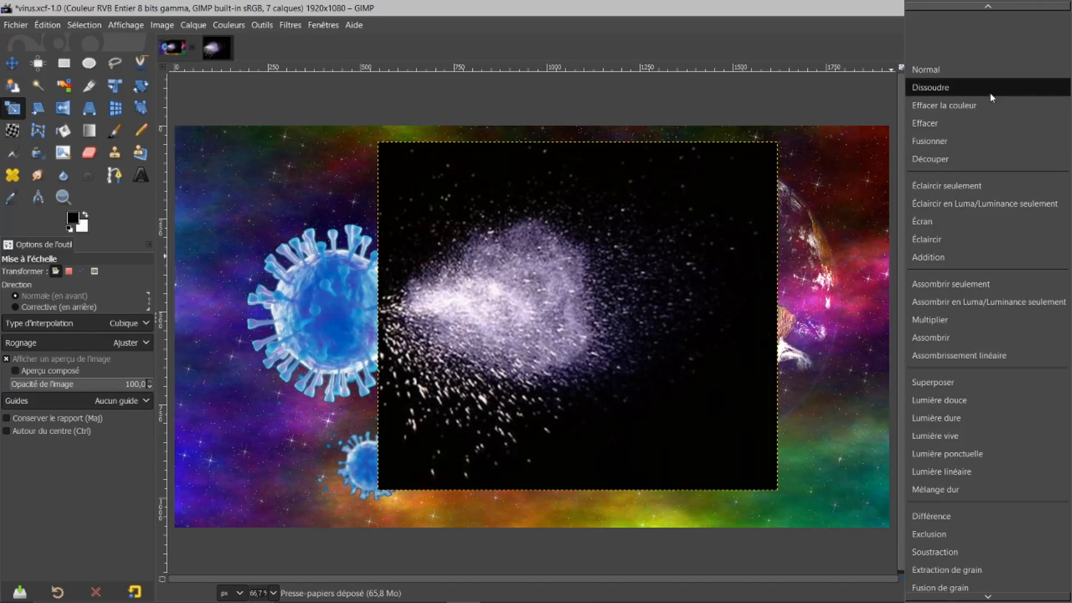
Set the droplet layer's blend mode to Écran and shift the layer slightly down toward the large virus.
{"action": "left_click", "coordinate": [928, 223]}
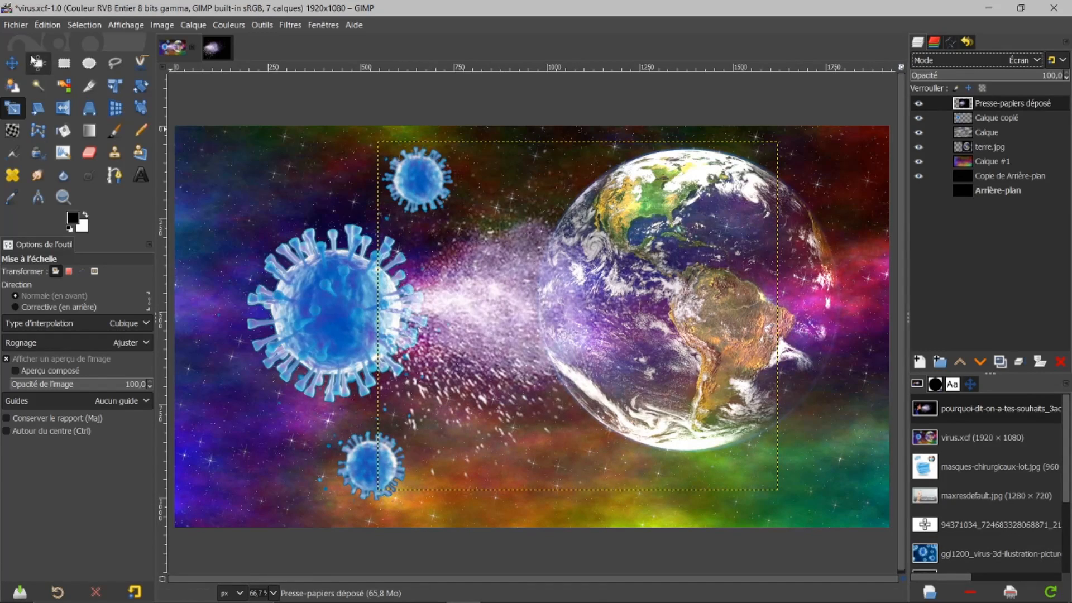
{"action": "left_click", "coordinate": [12, 63]}
{"action": "left_click_drag", "start_coordinate": [569, 326], "coordinate": [556, 334]}
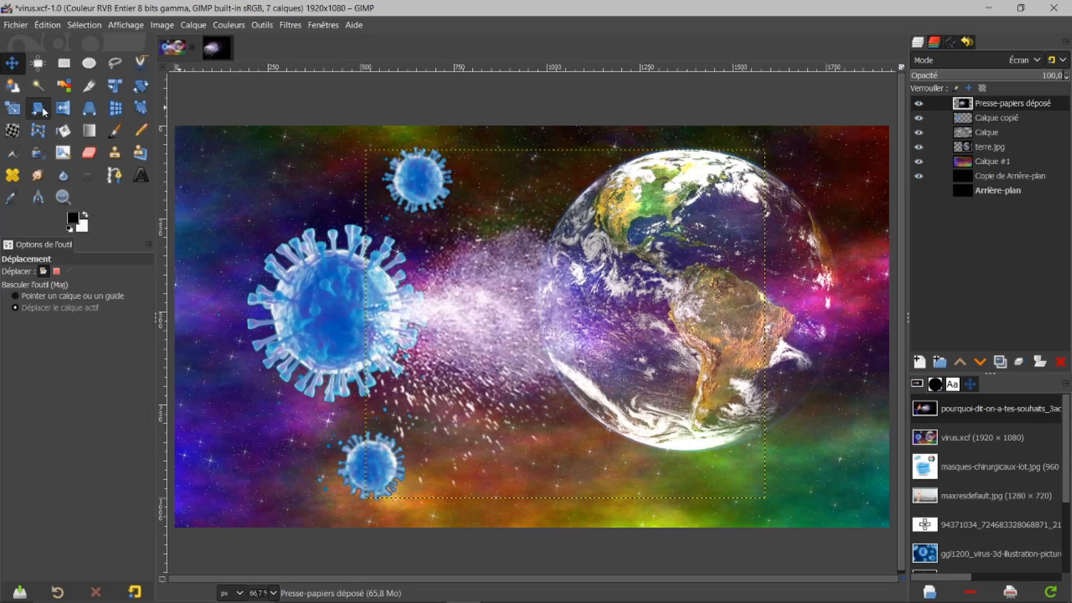
Enlarge the droplet layer to 1192 × 985 px, stretching it further over the Earth.
{"action": "left_click", "coordinate": [12, 108]}
{"action": "left_click", "coordinate": [511, 299]}
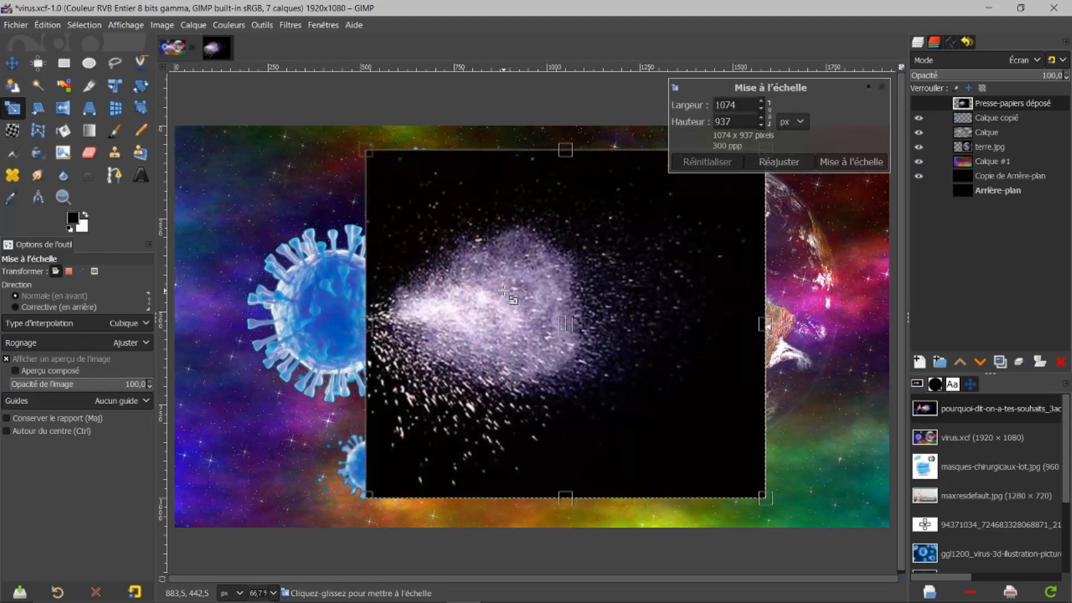
{"action": "left_click_drag", "start_coordinate": [766, 326], "coordinate": [791, 326]}
{"action": "left_click_drag", "start_coordinate": [590, 151], "coordinate": [590, 132]}
{"action": "left_click_drag", "start_coordinate": [783, 311], "coordinate": [809, 316]}
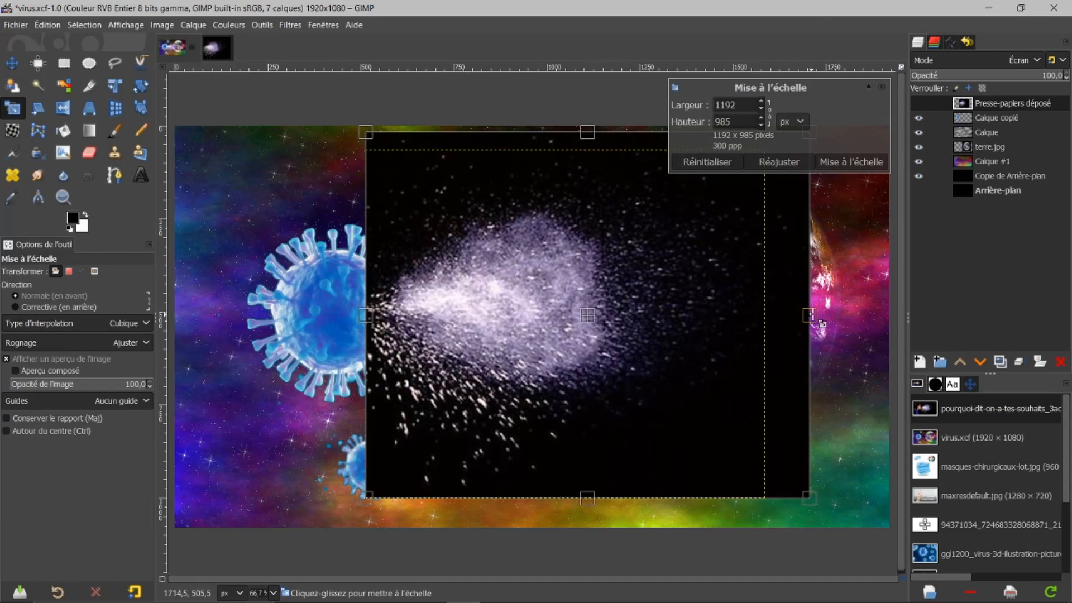
{"action": "left_click", "coordinate": [856, 161]}
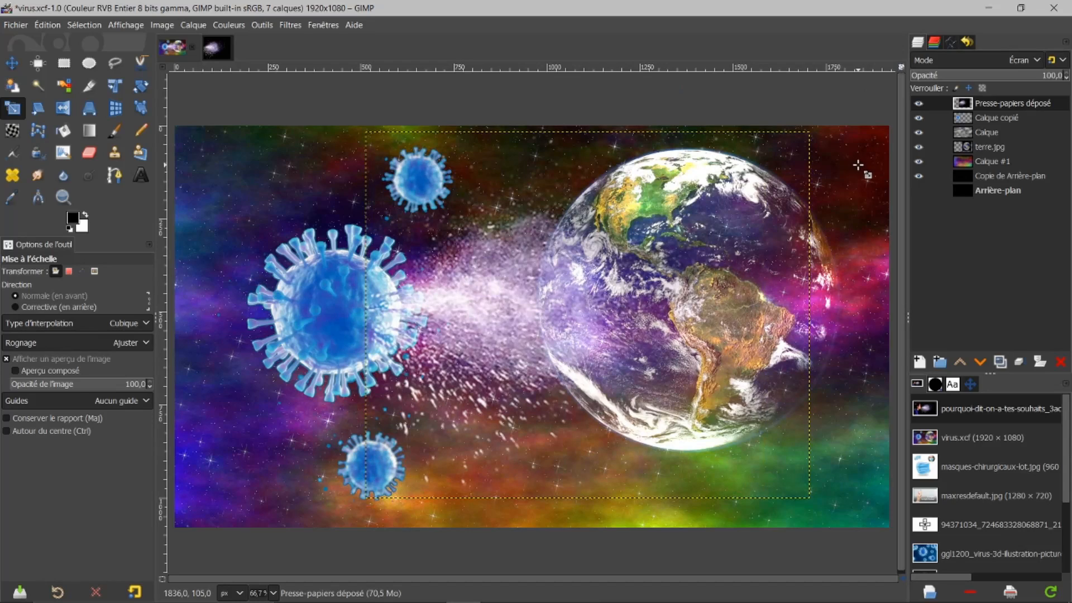
Resize the droplet layer's boundary to the image dimensions.
{"action": "right_click", "coordinate": [986, 106]}
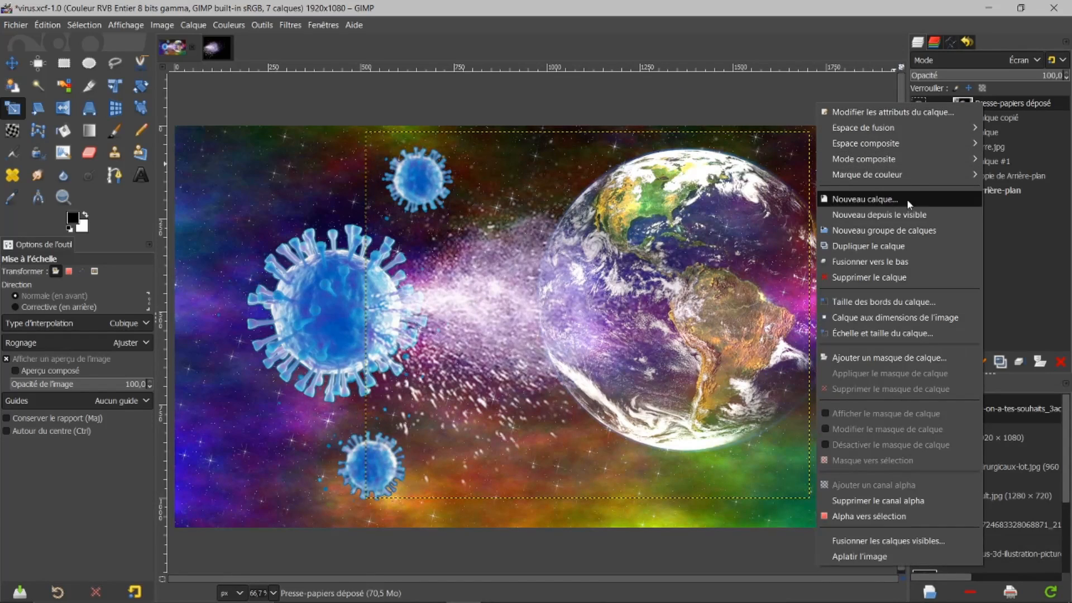
{"action": "left_click", "coordinate": [849, 317]}
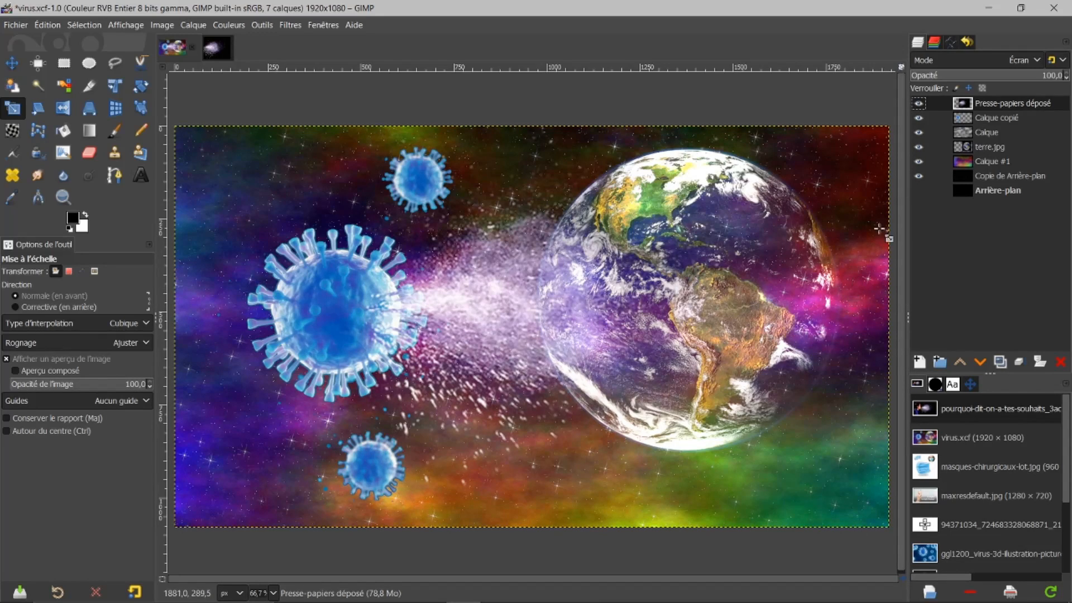
Make the terre.jpg layer active and hide all the other visible layers so that only the Earth shows.
{"action": "left_click", "coordinate": [985, 146]}
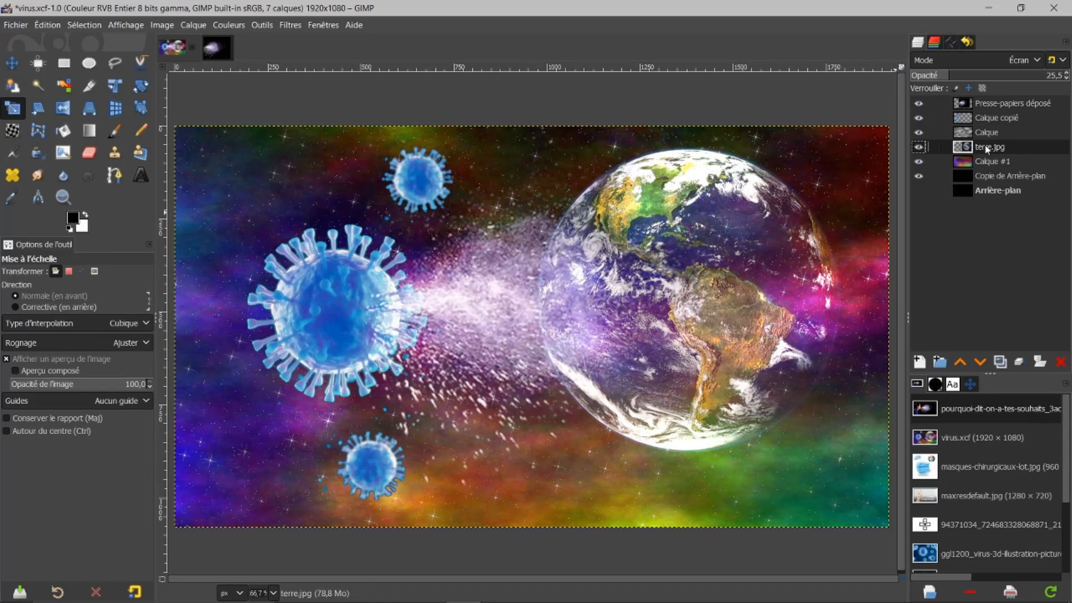
{"action": "left_click", "coordinate": [918, 103]}
{"action": "left_click", "coordinate": [919, 118]}
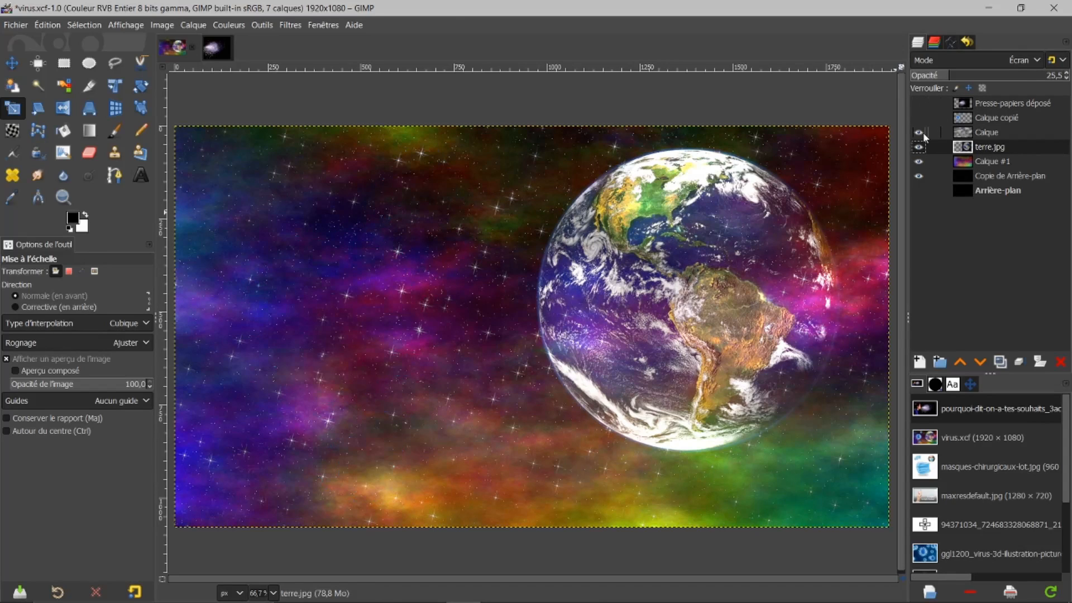
{"action": "left_click", "coordinate": [921, 133]}
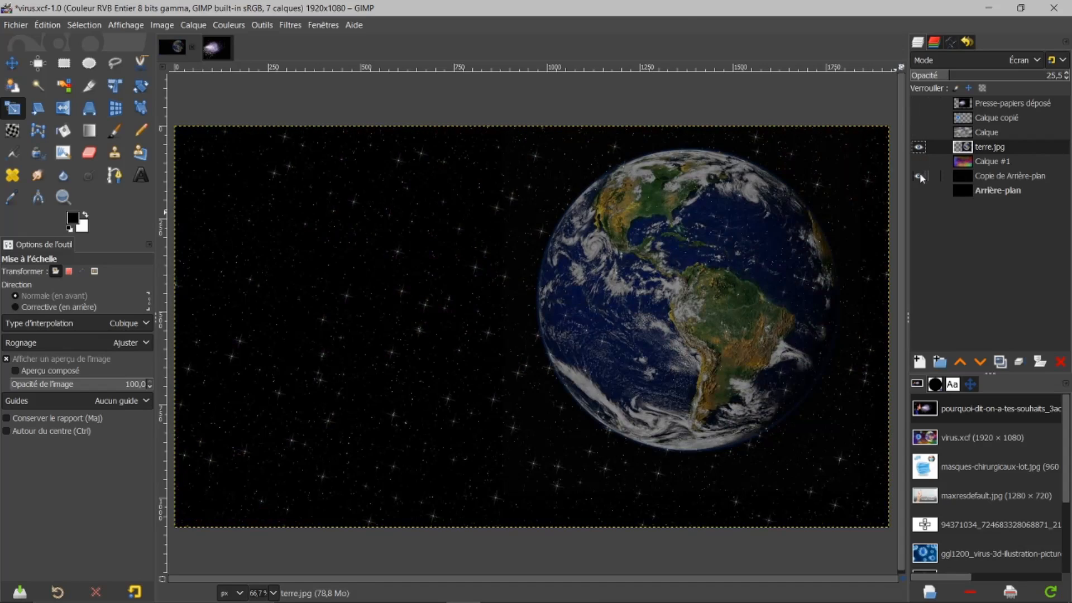
{"action": "left_click", "coordinate": [919, 175]}
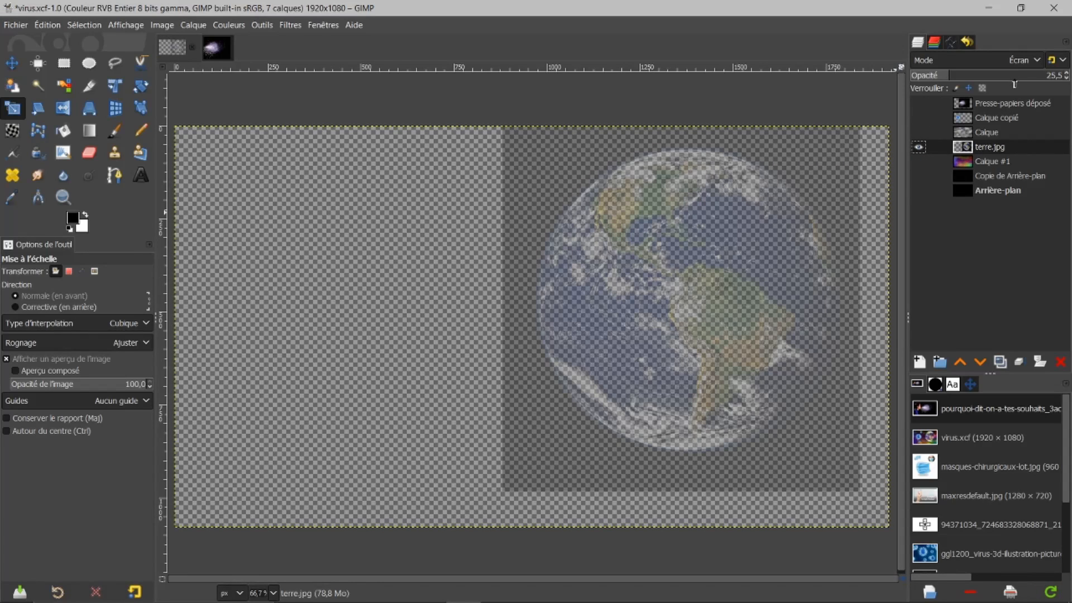
Set the terre.jpg layer's blend mode to Normal and its opacity to 100.
{"action": "left_click", "coordinate": [1038, 61]}
{"action": "left_click", "coordinate": [1037, 60]}
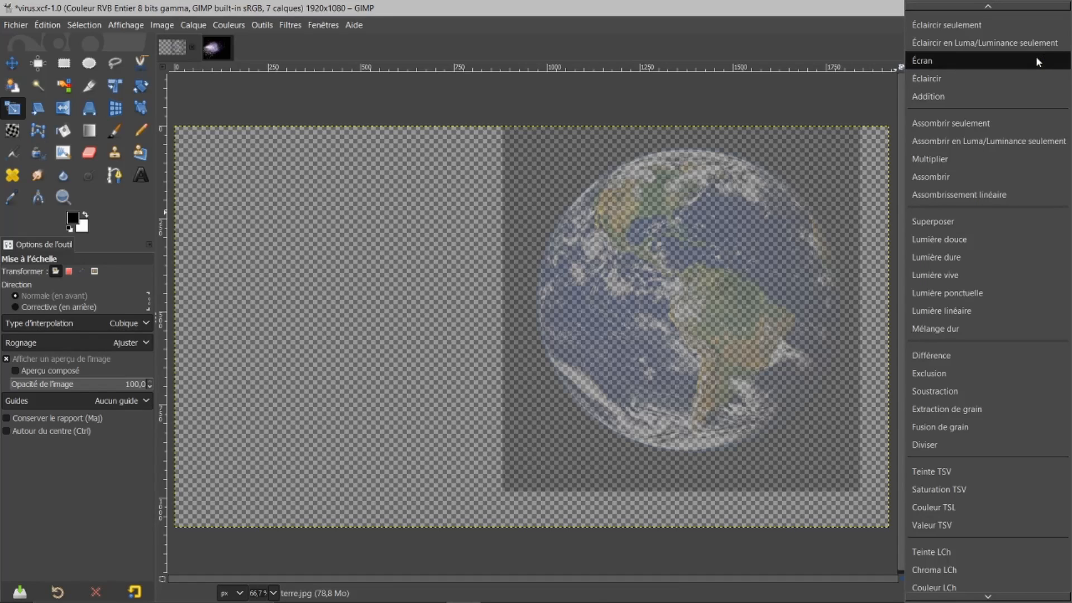
{"action": "scroll", "coordinate": [988, 23], "scroll_direction": "up", "scroll_amount": 5}
{"action": "left_click", "coordinate": [946, 27]}
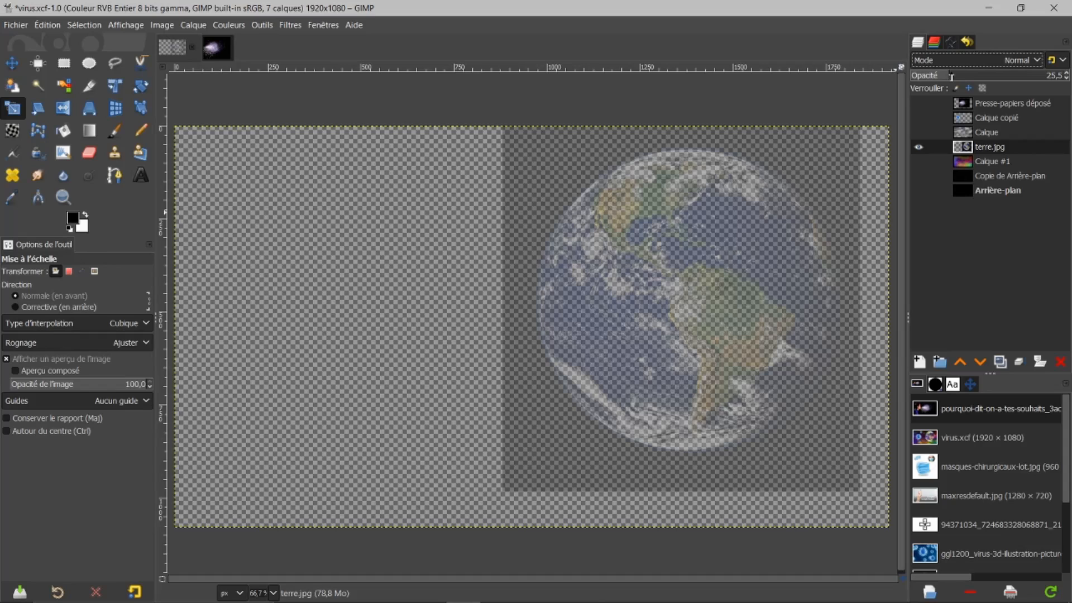
{"action": "left_click_drag", "start_coordinate": [951, 76], "coordinate": [1068, 75]}
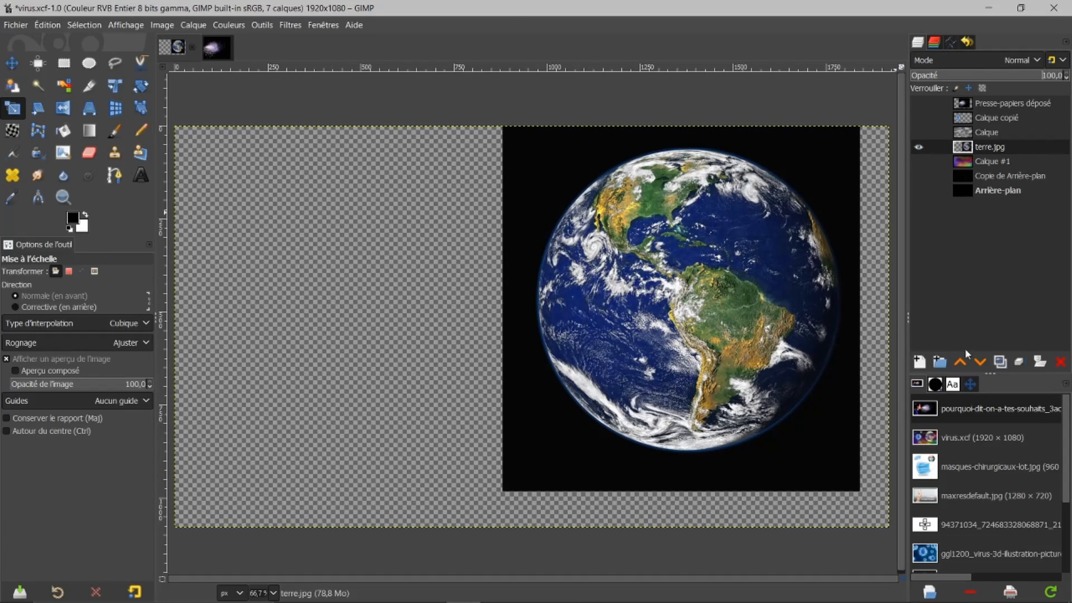
Raise the terre.jpg layer to the top of the layer stack.
{"action": "left_click", "coordinate": [959, 362]}
{"action": "left_click", "coordinate": [959, 362]}
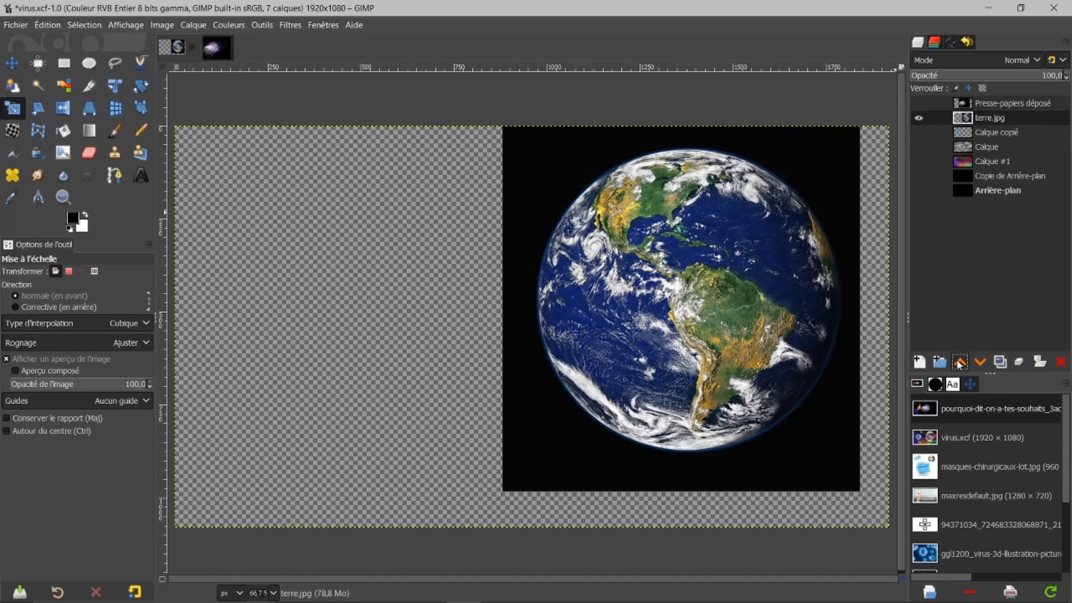
{"action": "left_click", "coordinate": [959, 362]}
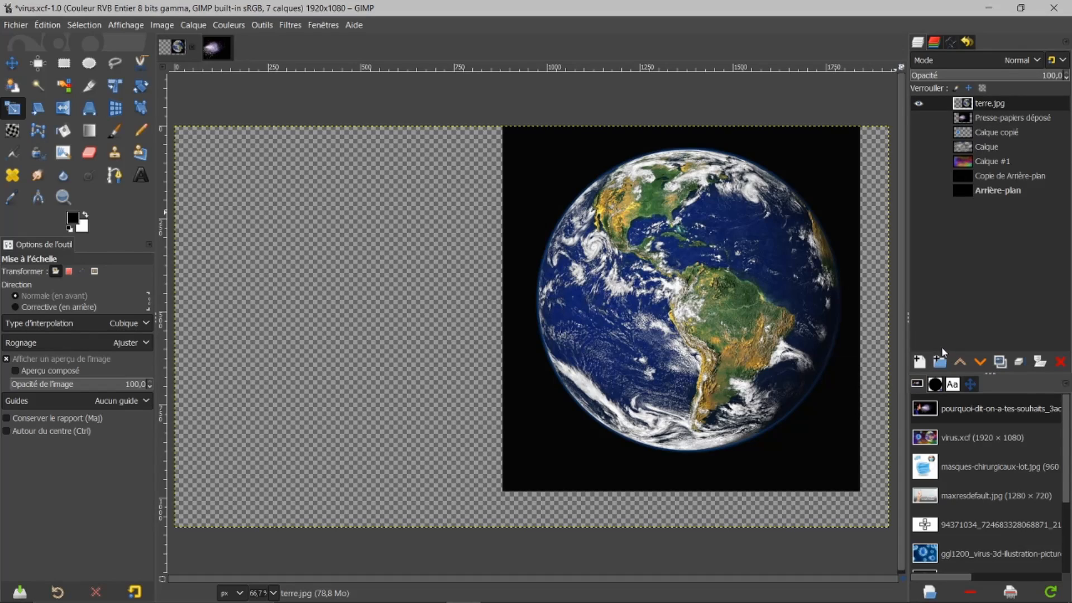
Open the recent image masques-chirurgicaux-lot.jpg in its own image view.
{"action": "left_click", "coordinate": [956, 472]}
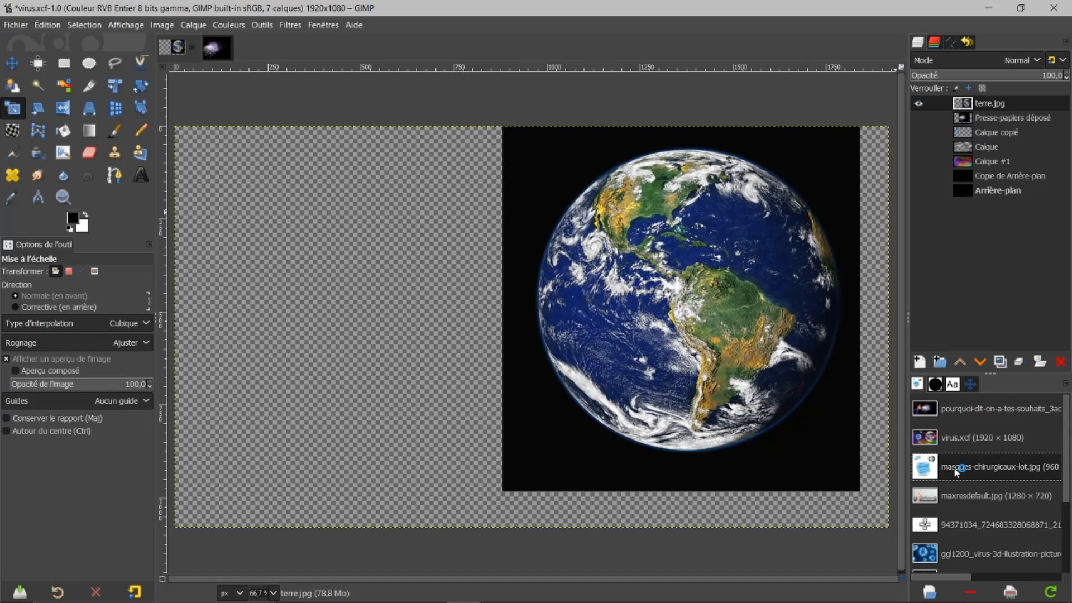
{"action": "double_click", "coordinate": [955, 471]}
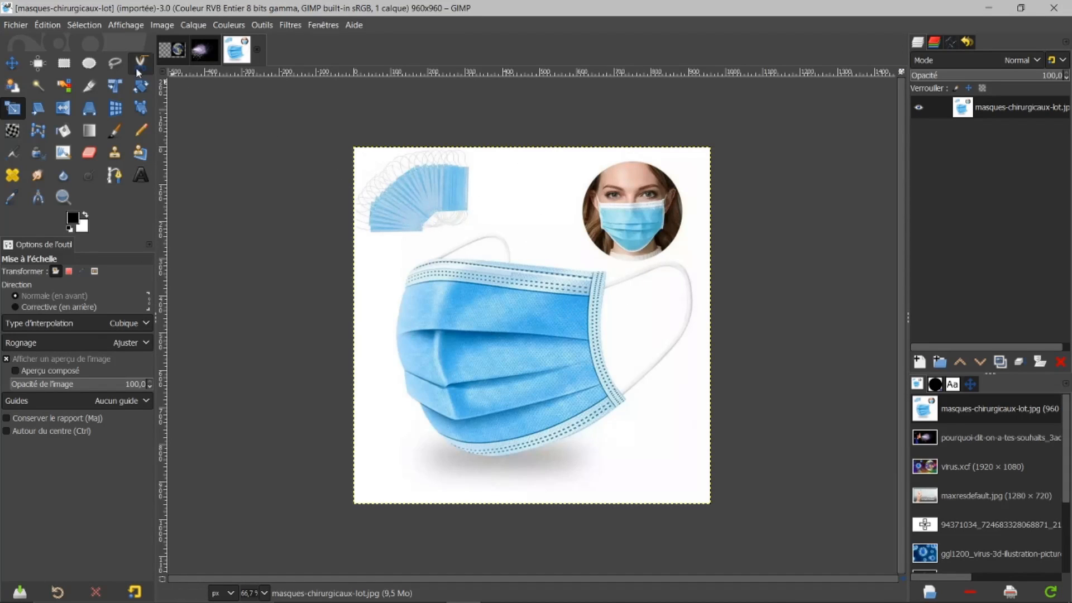
Select the mask photo's white background by colour with threshold 15, delete it to transparency and clear the selection.
{"action": "left_click", "coordinate": [67, 88]}
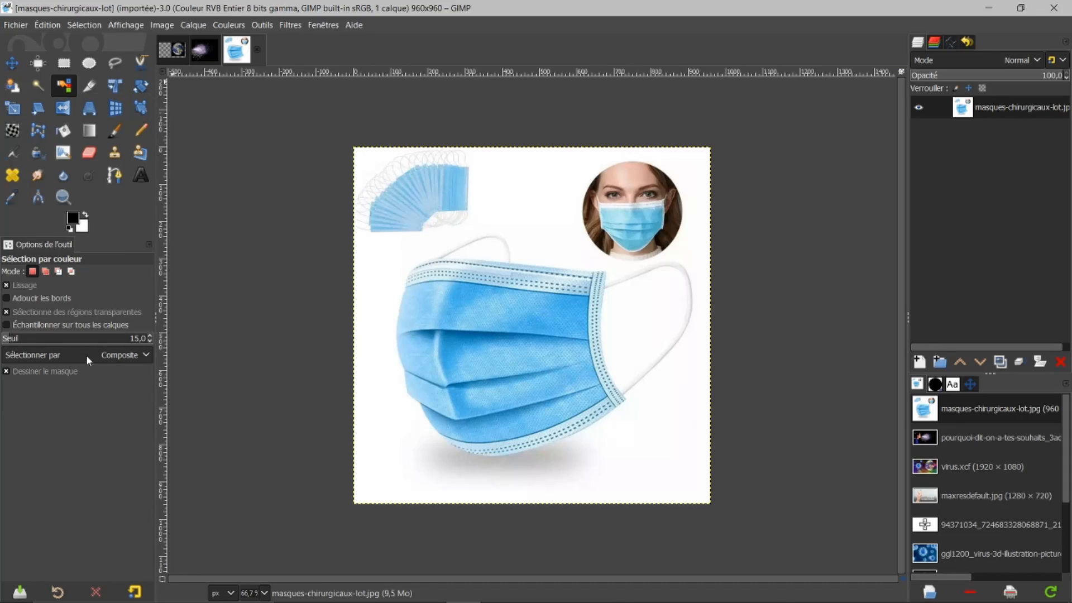
{"action": "left_click", "coordinate": [518, 175]}
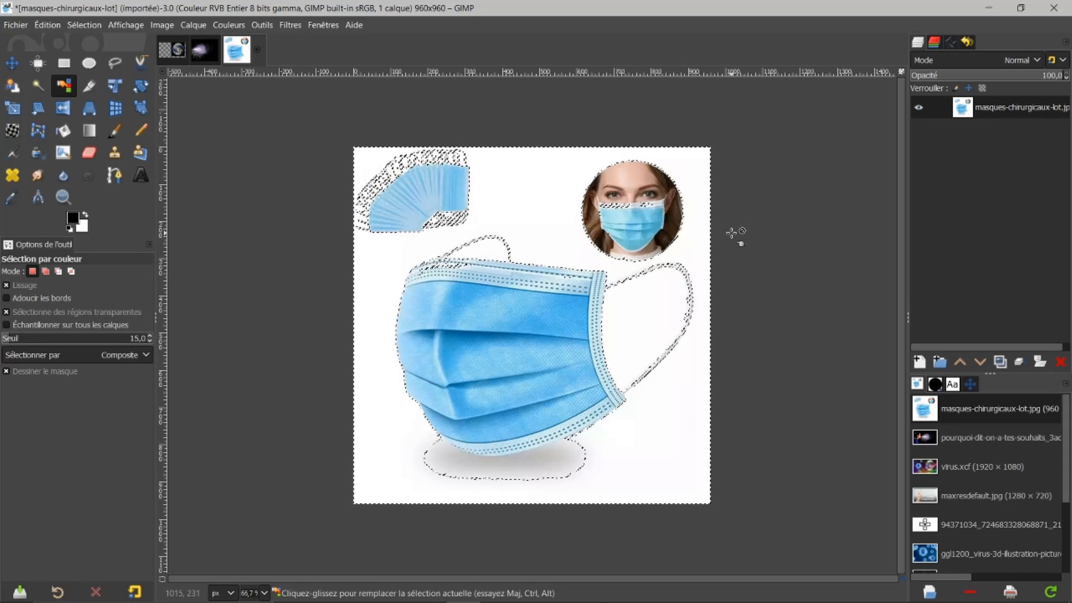
{"action": "key", "text": "Delete"}
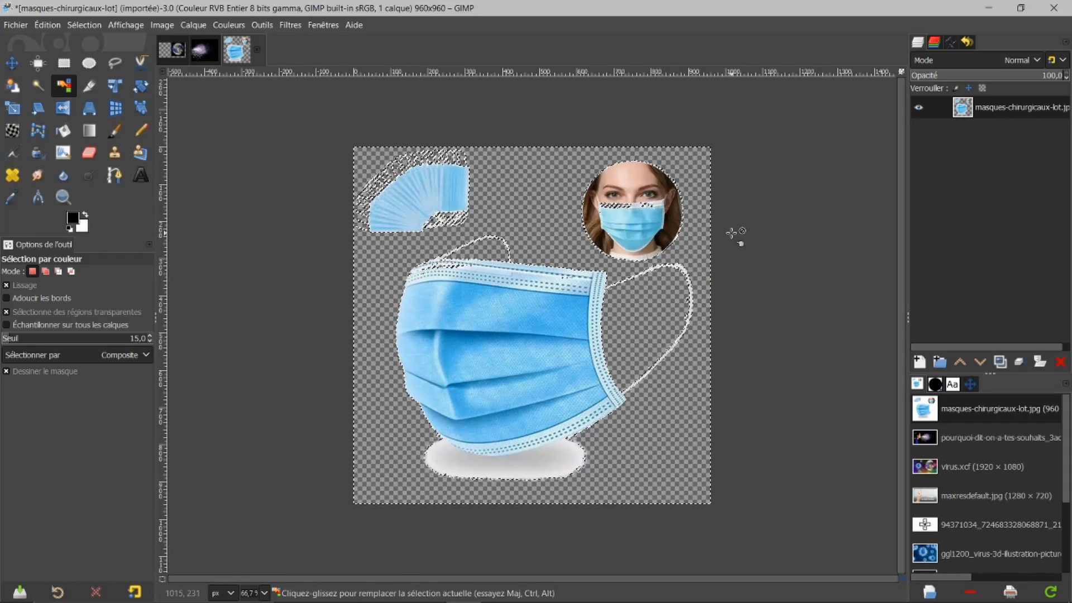
{"action": "left_click", "coordinate": [80, 25]}
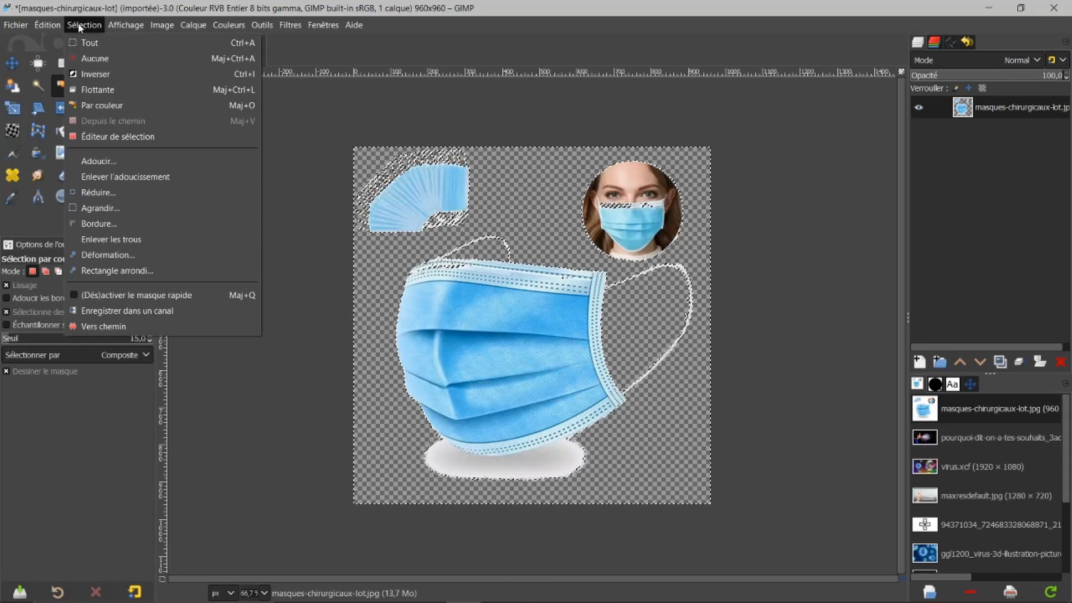
{"action": "left_click", "coordinate": [84, 62]}
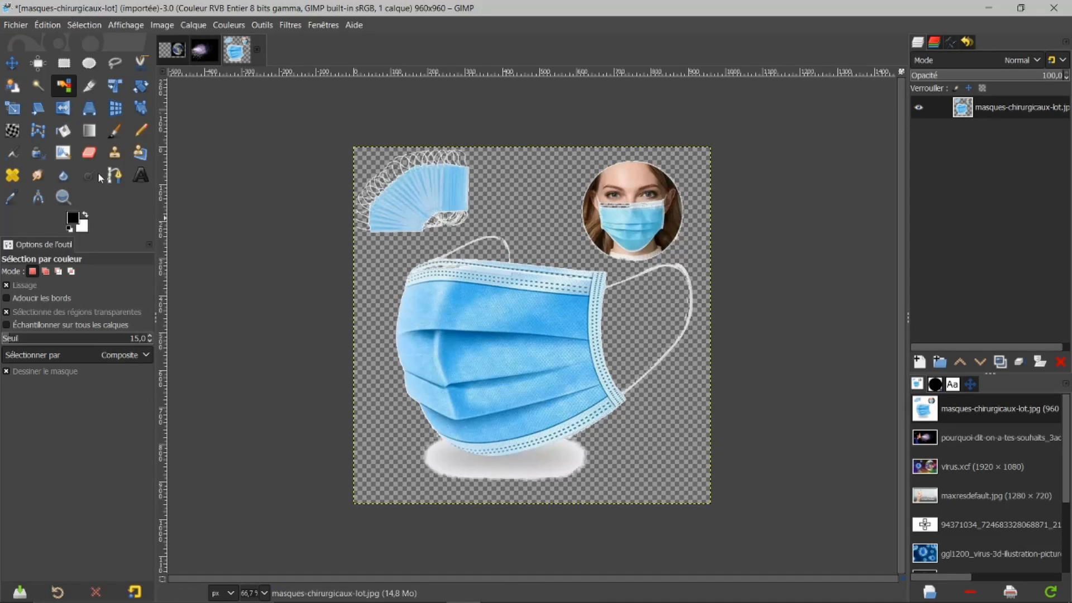
Erase the fan of small masks and the round portrait above the large mask using the 66 px hard eraser.
{"action": "left_click", "coordinate": [89, 154]}
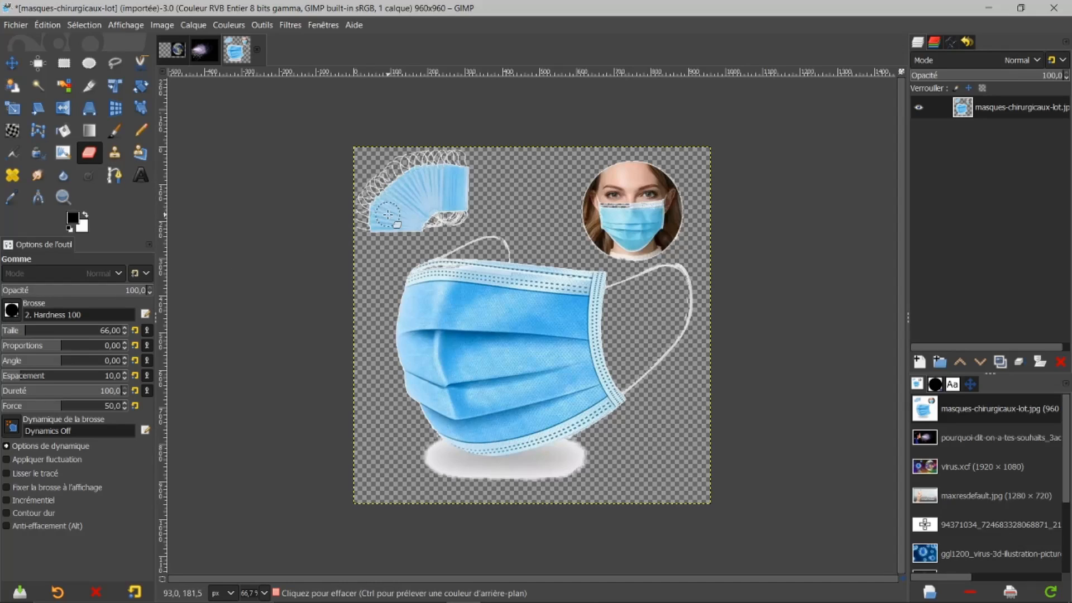
{"action": "mouse_move", "coordinate": [388, 215]}
{"action": "left_mouse_down"}
{"action": "mouse_move", "coordinate": [421, 207]}
{"action": "mouse_move", "coordinate": [405, 230]}
{"action": "mouse_move", "coordinate": [439, 208]}
{"action": "mouse_move", "coordinate": [411, 226]}
{"action": "mouse_move", "coordinate": [452, 209]}
{"action": "mouse_move", "coordinate": [439, 223]}
{"action": "mouse_move", "coordinate": [458, 213]}
{"action": "mouse_move", "coordinate": [448, 223]}
{"action": "mouse_move", "coordinate": [476, 192]}
{"action": "mouse_move", "coordinate": [439, 193]}
{"action": "mouse_move", "coordinate": [467, 178]}
{"action": "mouse_move", "coordinate": [447, 170]}
{"action": "mouse_move", "coordinate": [463, 166]}
{"action": "mouse_move", "coordinate": [442, 148]}
{"action": "mouse_move", "coordinate": [389, 165]}
{"action": "mouse_move", "coordinate": [397, 160]}
{"action": "mouse_move", "coordinate": [352, 193]}
{"action": "mouse_move", "coordinate": [376, 174]}
{"action": "mouse_move", "coordinate": [336, 240]}
{"action": "mouse_move", "coordinate": [420, 192]}
{"action": "mouse_move", "coordinate": [395, 225]}
{"action": "mouse_move", "coordinate": [444, 182]}
{"action": "mouse_move", "coordinate": [400, 173]}
{"action": "left_mouse_up"}
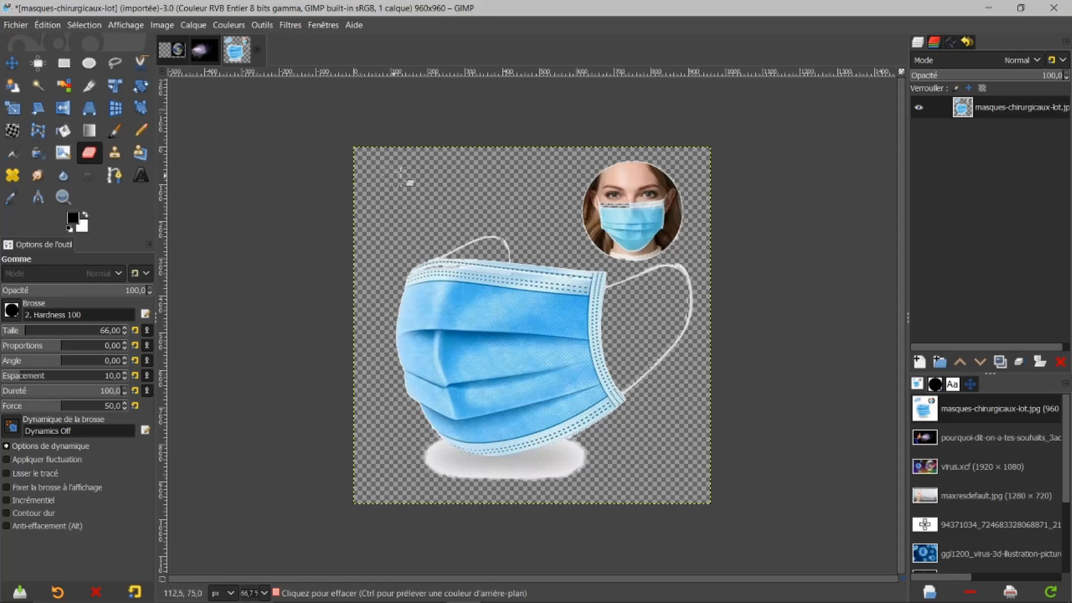
{"action": "mouse_move", "coordinate": [657, 174]}
{"action": "left_mouse_down"}
{"action": "mouse_move", "coordinate": [622, 174]}
{"action": "mouse_move", "coordinate": [684, 193]}
{"action": "mouse_move", "coordinate": [581, 197]}
{"action": "mouse_move", "coordinate": [693, 211]}
{"action": "mouse_move", "coordinate": [585, 210]}
{"action": "mouse_move", "coordinate": [689, 223]}
{"action": "mouse_move", "coordinate": [683, 238]}
{"action": "mouse_move", "coordinate": [642, 251]}
{"action": "mouse_move", "coordinate": [650, 254]}
{"action": "mouse_move", "coordinate": [592, 234]}
{"action": "mouse_move", "coordinate": [623, 233]}
{"action": "mouse_move", "coordinate": [612, 222]}
{"action": "mouse_move", "coordinate": [647, 229]}
{"action": "mouse_move", "coordinate": [596, 205]}
{"action": "mouse_move", "coordinate": [617, 180]}
{"action": "left_mouse_up"}
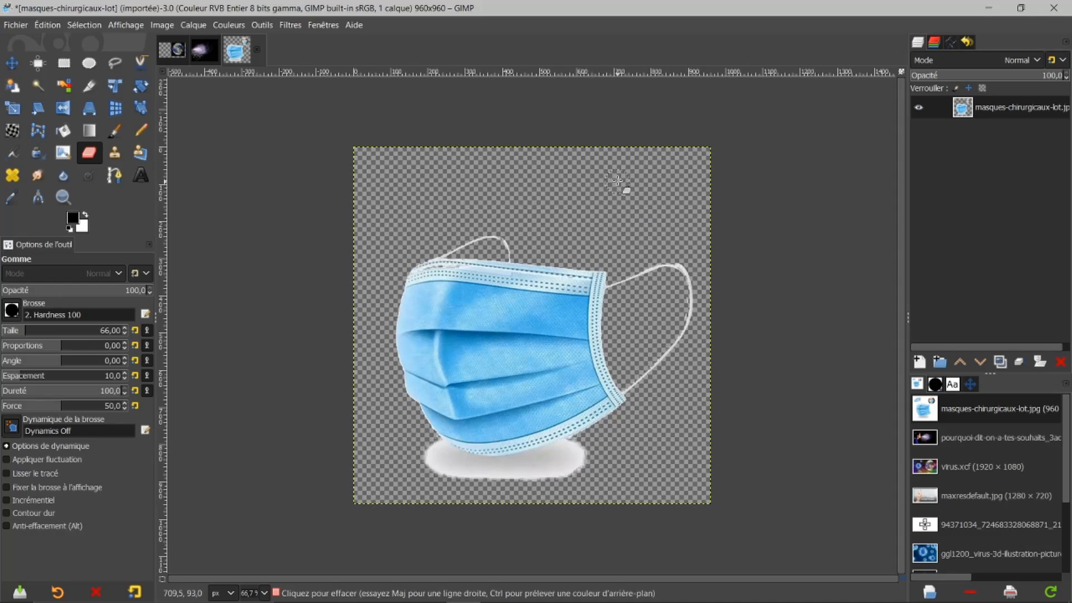
Draw a two-node path along the large mask's lower edge and bend its curve to follow the border above the shadow.
{"action": "scroll", "coordinate": [646, 393], "scroll_direction": "up", "scroll_amount": 2}
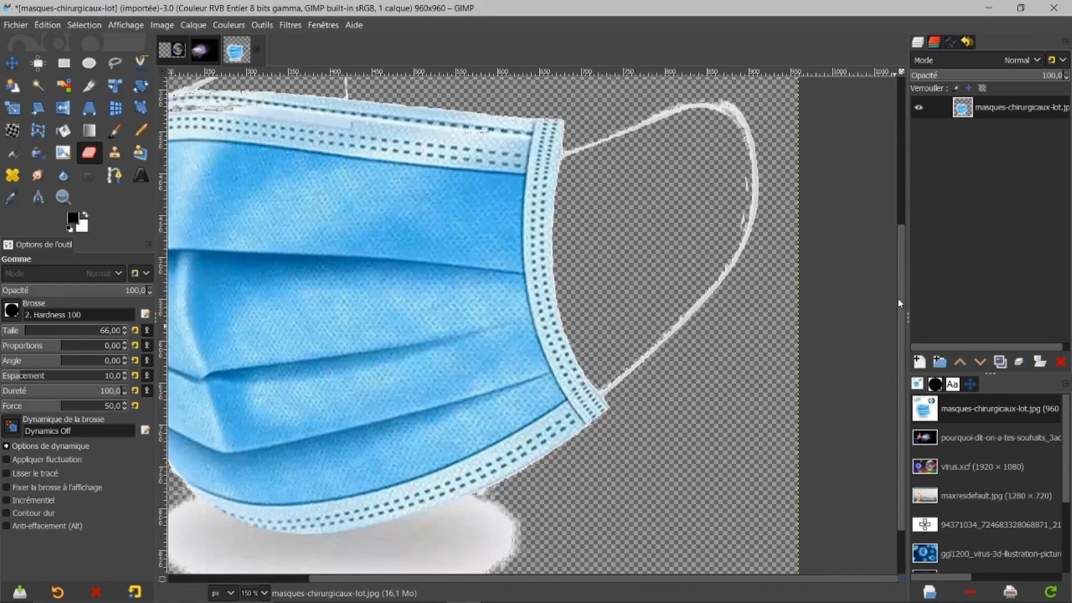
{"action": "scroll", "coordinate": [900, 300], "scroll_direction": "down", "scroll_amount": 3}
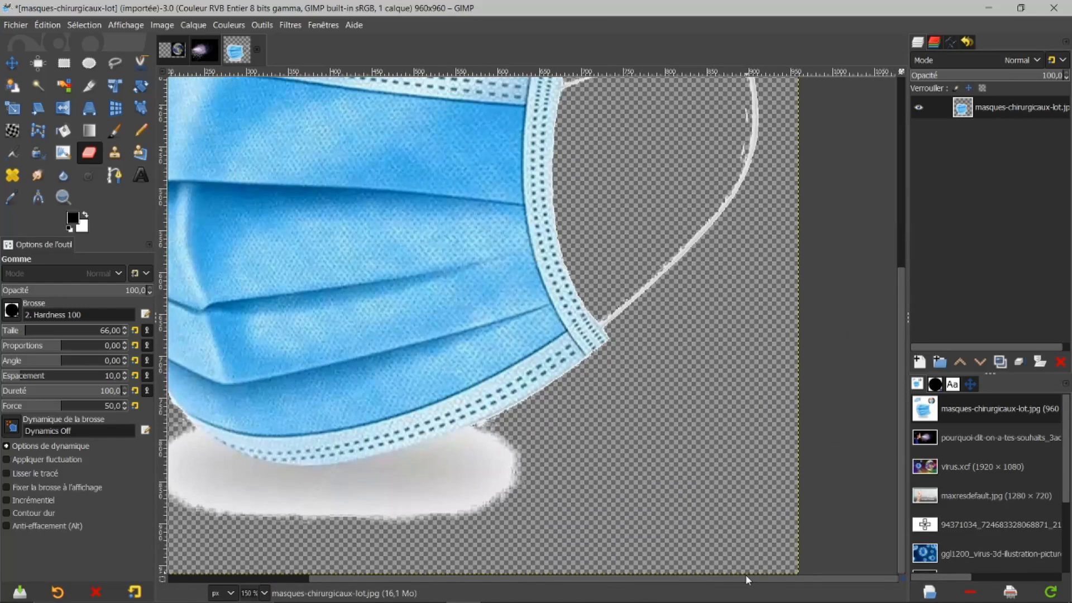
{"action": "scroll", "coordinate": [745, 578], "scroll_direction": "left", "scroll_amount": 5}
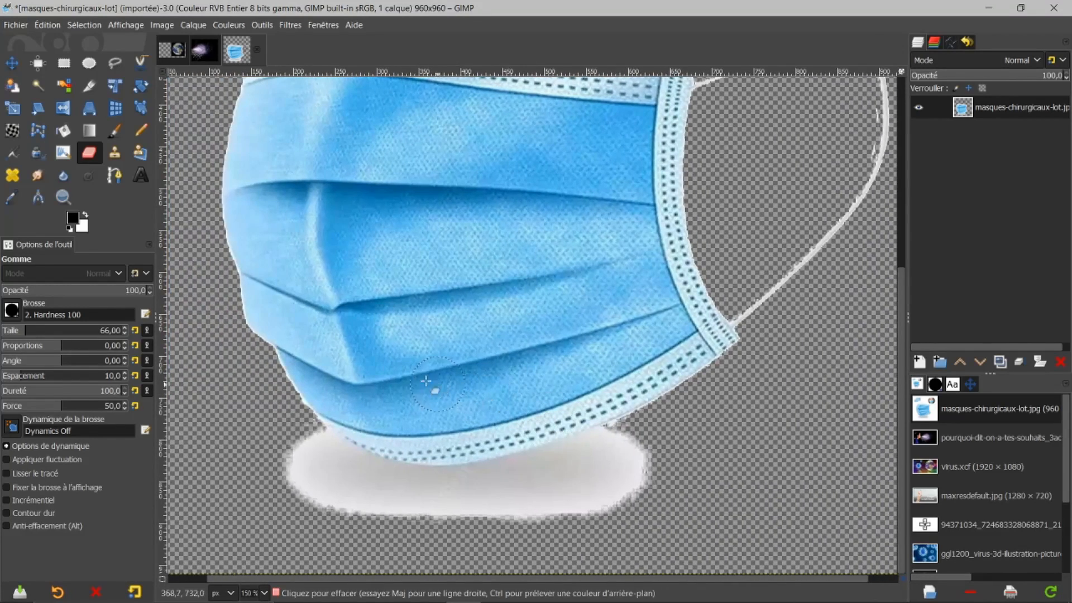
{"action": "left_click", "coordinate": [113, 177]}
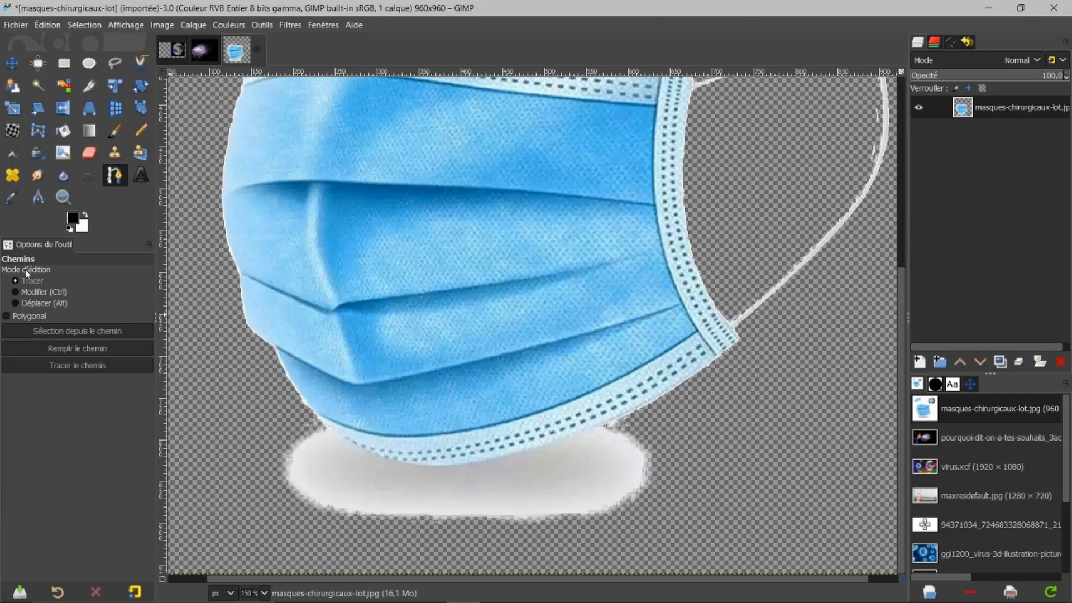
{"action": "left_click", "coordinate": [295, 387]}
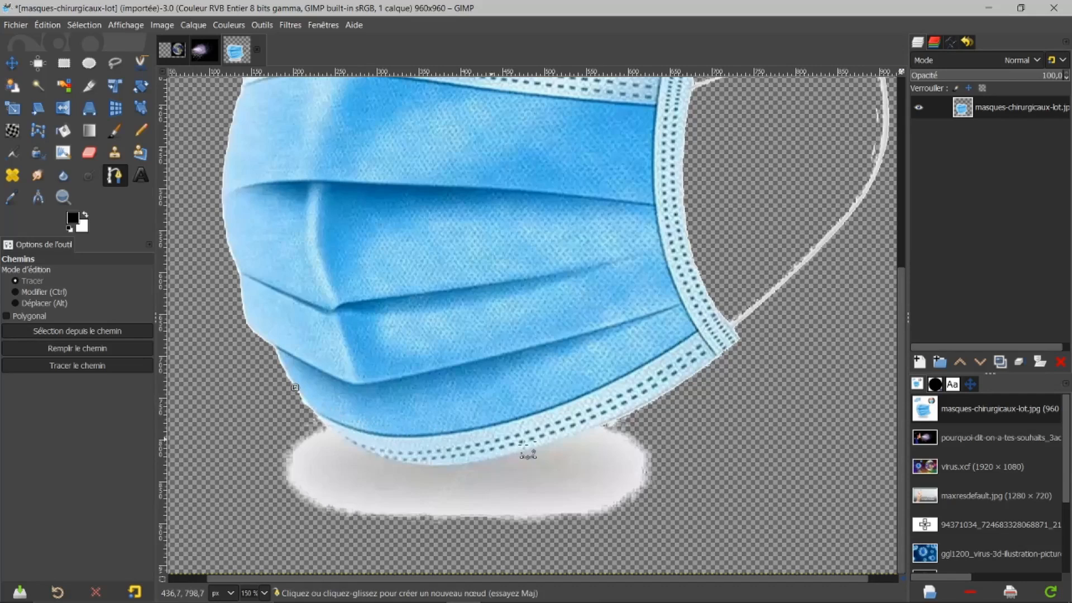
{"action": "left_click", "coordinate": [651, 398]}
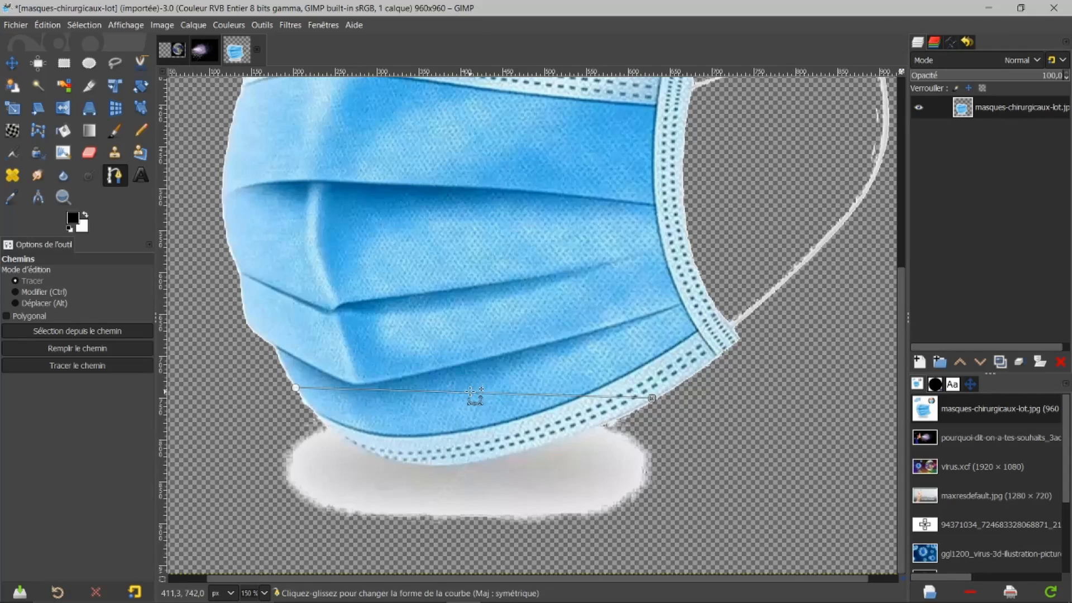
{"action": "left_click_drag", "start_coordinate": [469, 394], "coordinate": [440, 469]}
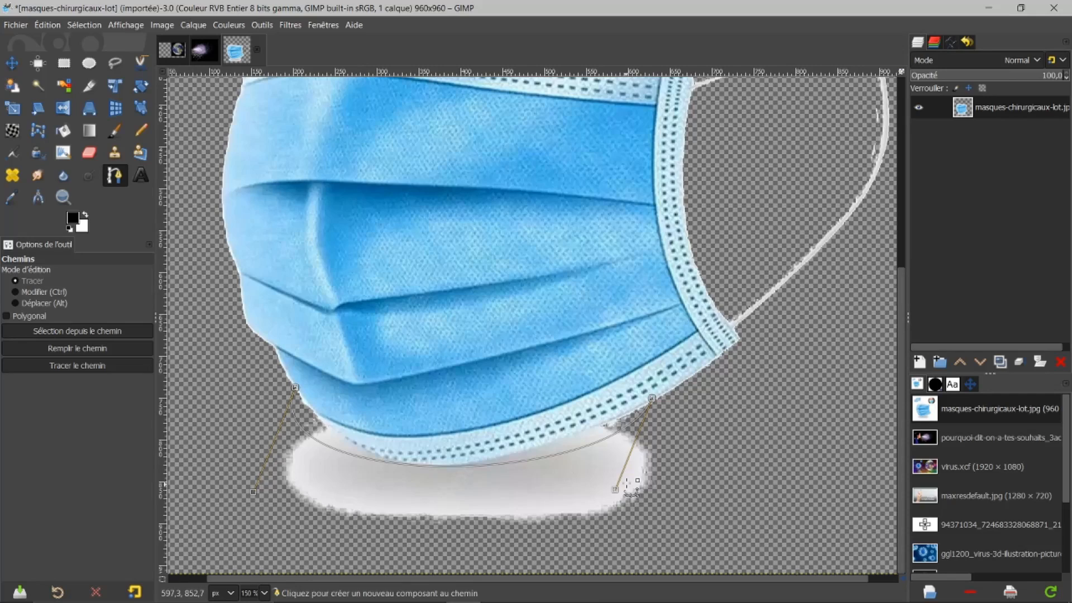
{"action": "left_click_drag", "start_coordinate": [615, 489], "coordinate": [510, 492]}
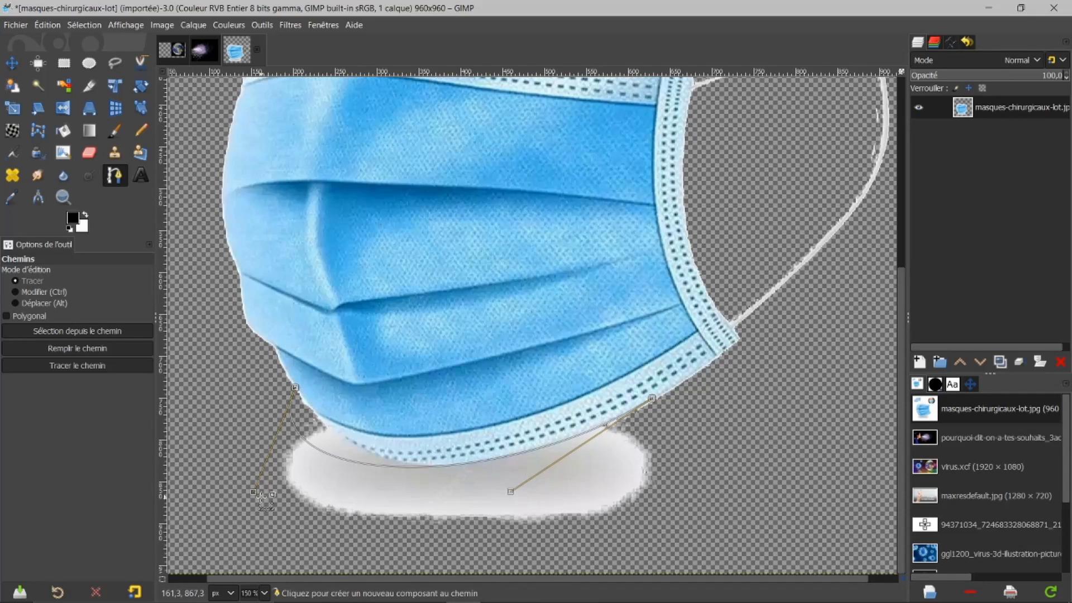
{"action": "left_click_drag", "start_coordinate": [254, 490], "coordinate": [339, 481]}
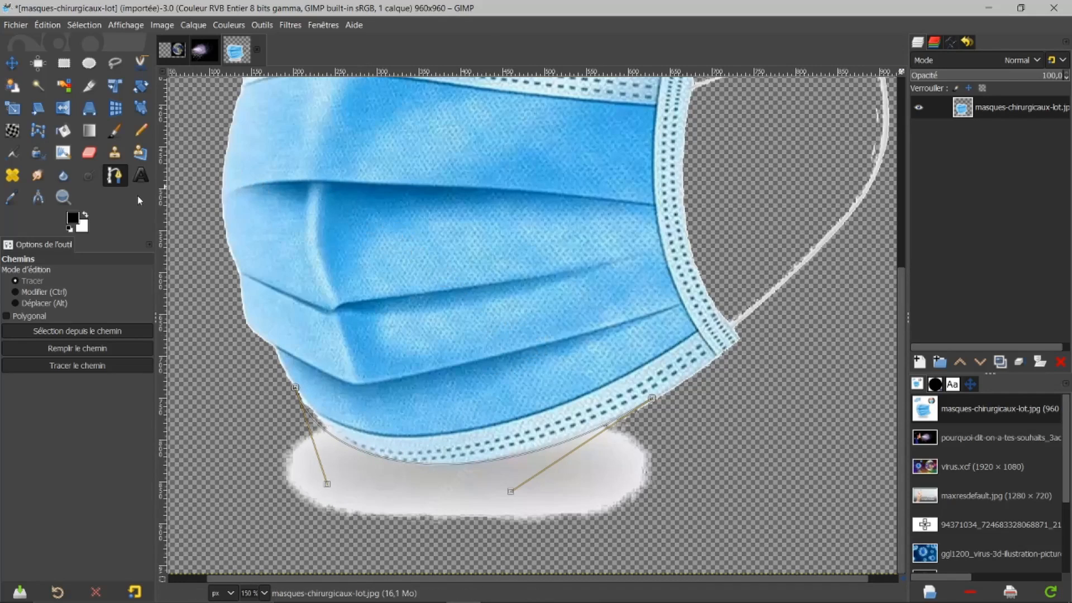
Create a selection from the path and invert it to protect the lower part of the mask.
{"action": "left_click", "coordinate": [85, 331]}
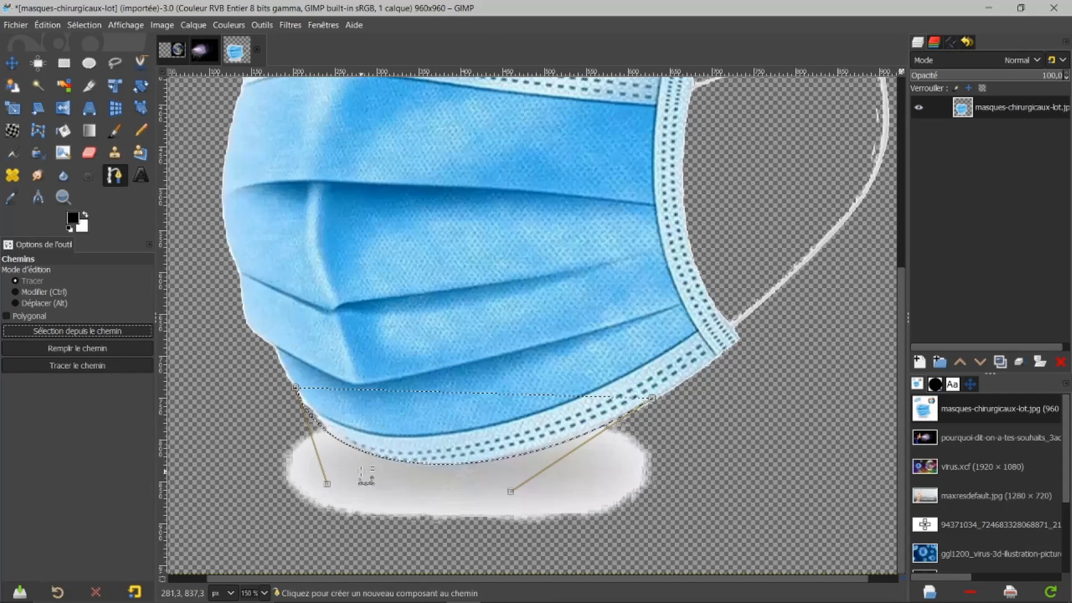
{"action": "left_click", "coordinate": [79, 25]}
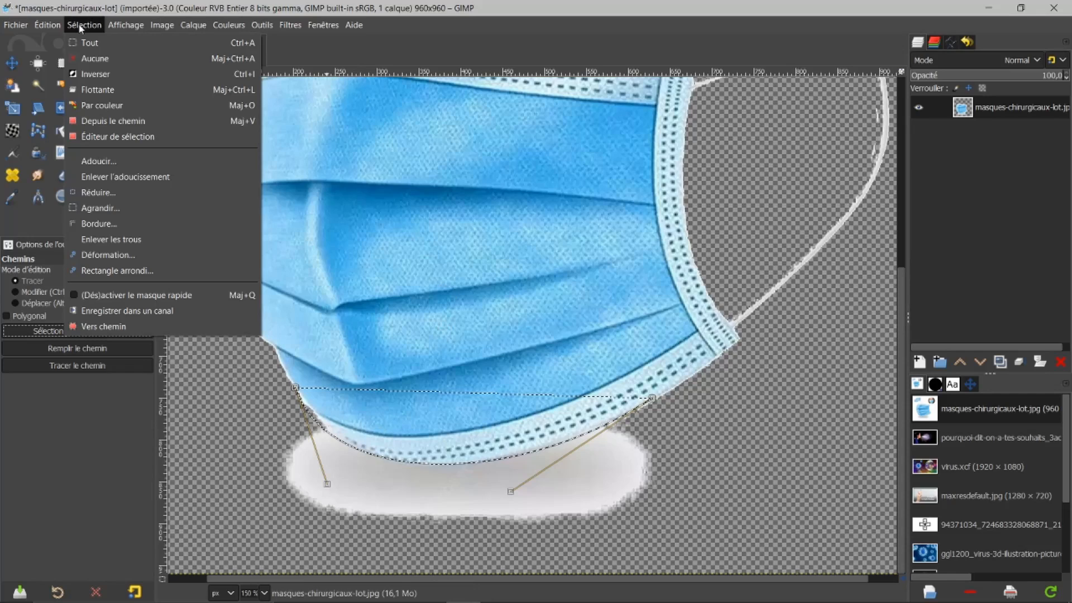
{"action": "left_click", "coordinate": [90, 75]}
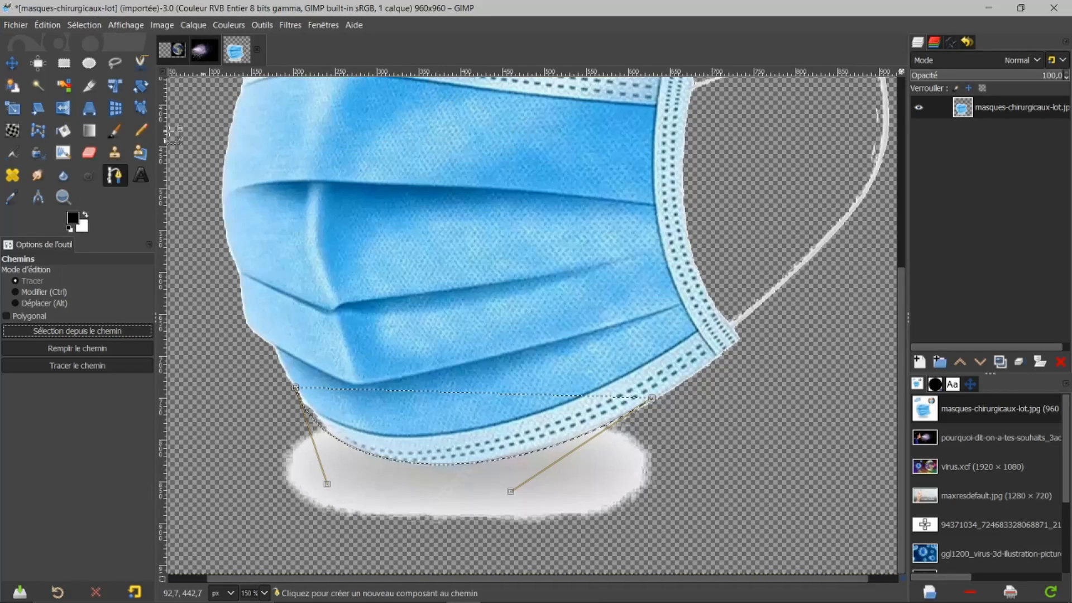
Erase the white shadow remnant beneath the mask with the 66 px hard eraser and clear the selection.
{"action": "left_click", "coordinate": [90, 153]}
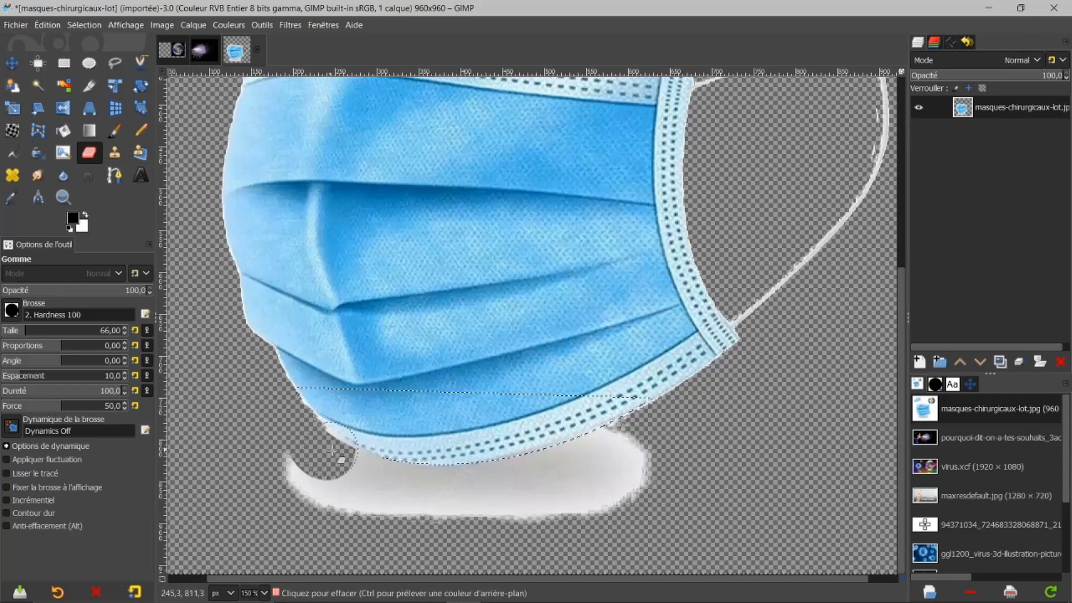
{"action": "left_click_drag", "start_coordinate": [332, 450], "coordinate": [283, 476]}
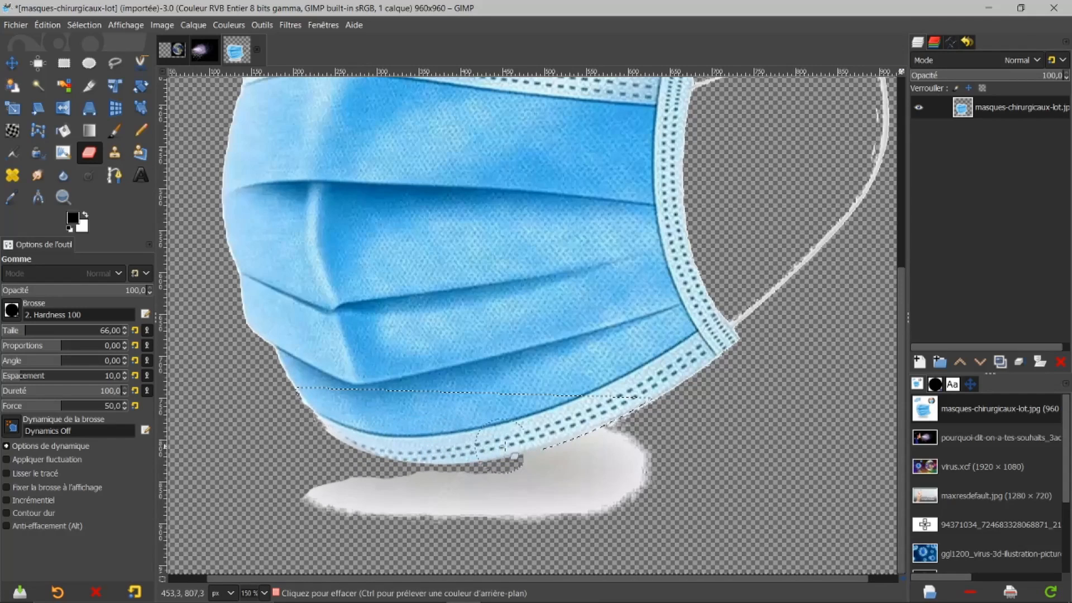
{"action": "mouse_move", "coordinate": [574, 449]}
{"action": "left_mouse_down"}
{"action": "mouse_move", "coordinate": [625, 443]}
{"action": "mouse_move", "coordinate": [622, 482]}
{"action": "mouse_move", "coordinate": [650, 475]}
{"action": "mouse_move", "coordinate": [558, 506]}
{"action": "mouse_move", "coordinate": [590, 489]}
{"action": "mouse_move", "coordinate": [520, 468]}
{"action": "mouse_move", "coordinate": [321, 491]}
{"action": "mouse_move", "coordinate": [353, 502]}
{"action": "mouse_move", "coordinate": [510, 491]}
{"action": "mouse_move", "coordinate": [488, 506]}
{"action": "mouse_move", "coordinate": [534, 502]}
{"action": "left_mouse_up"}
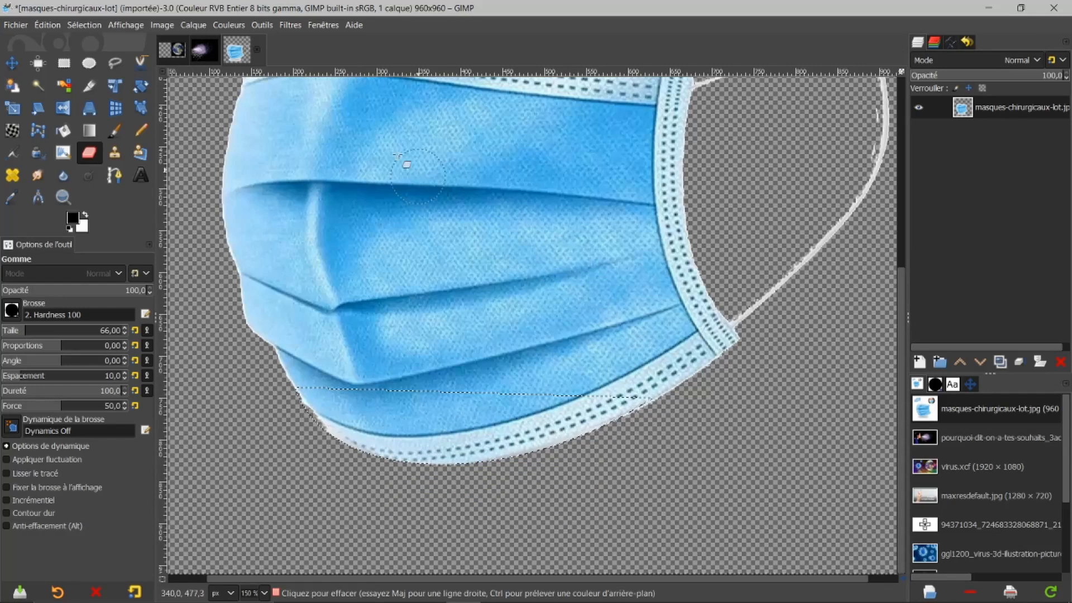
{"action": "left_click", "coordinate": [84, 24]}
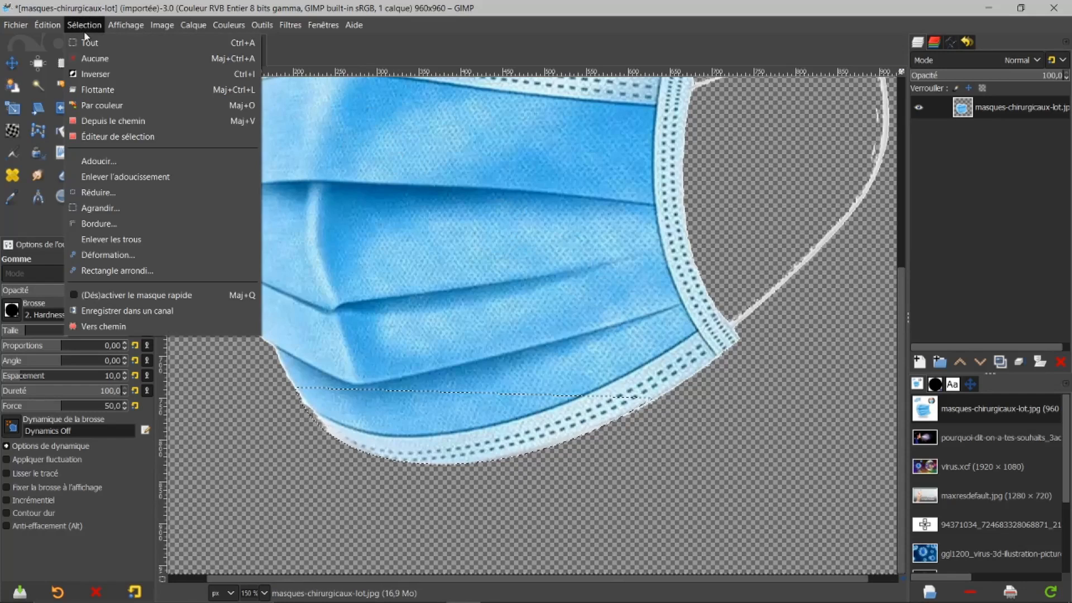
{"action": "left_click", "coordinate": [89, 59]}
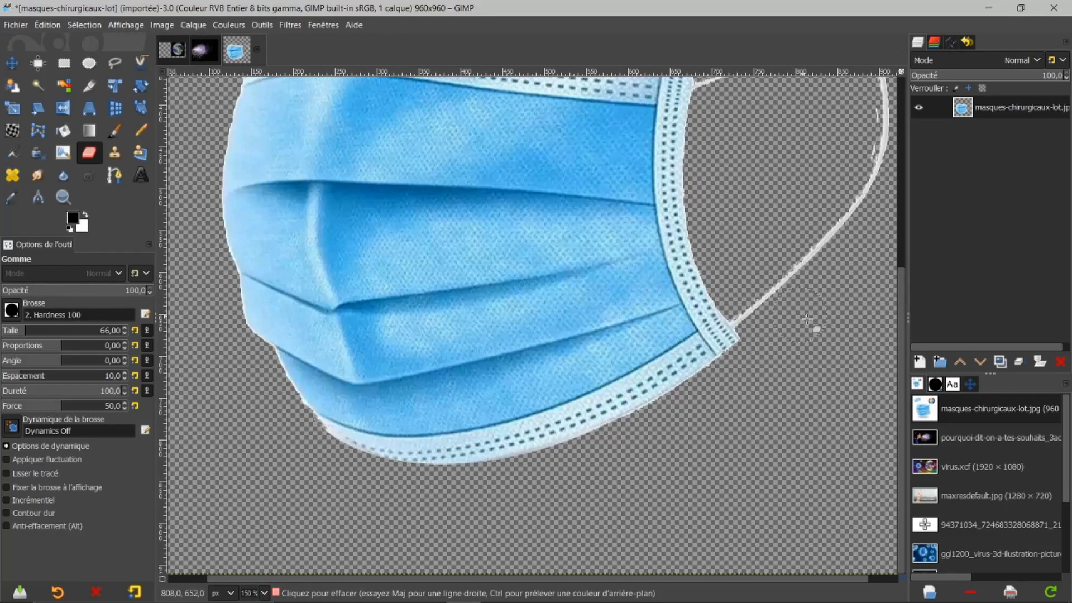
Erase the small white ear loop above the mask's upper-left edge.
{"action": "left_click_drag", "start_coordinate": [901, 317], "coordinate": [876, 185]}
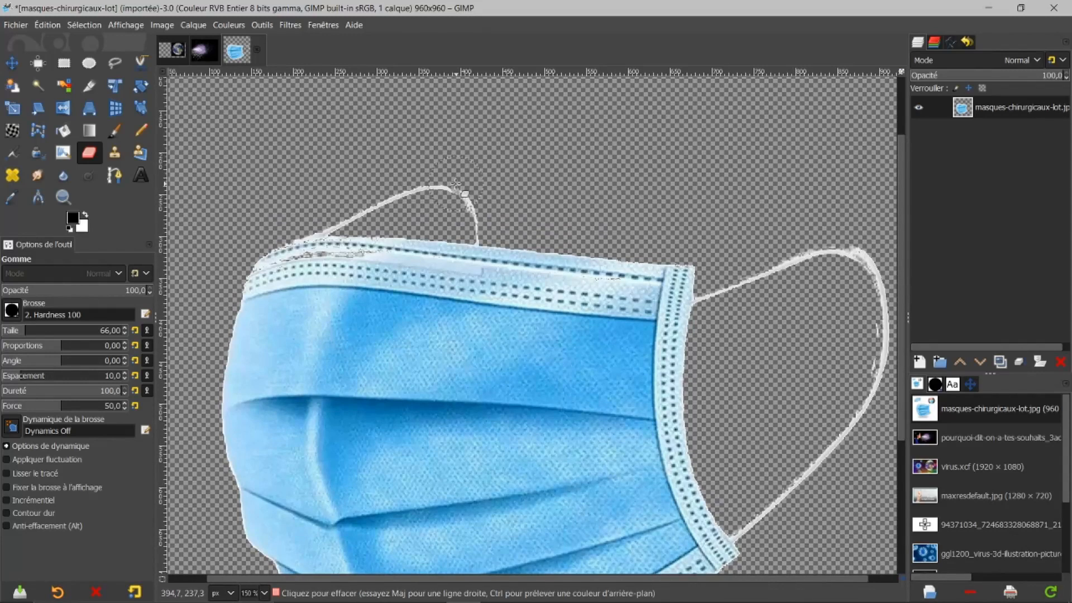
{"action": "mouse_move", "coordinate": [469, 193]}
{"action": "left_mouse_down"}
{"action": "mouse_move", "coordinate": [430, 184]}
{"action": "mouse_move", "coordinate": [469, 198]}
{"action": "mouse_move", "coordinate": [476, 218]}
{"action": "mouse_move", "coordinate": [435, 190]}
{"action": "mouse_move", "coordinate": [372, 197]}
{"action": "mouse_move", "coordinate": [340, 222]}
{"action": "mouse_move", "coordinate": [321, 206]}
{"action": "left_mouse_up"}
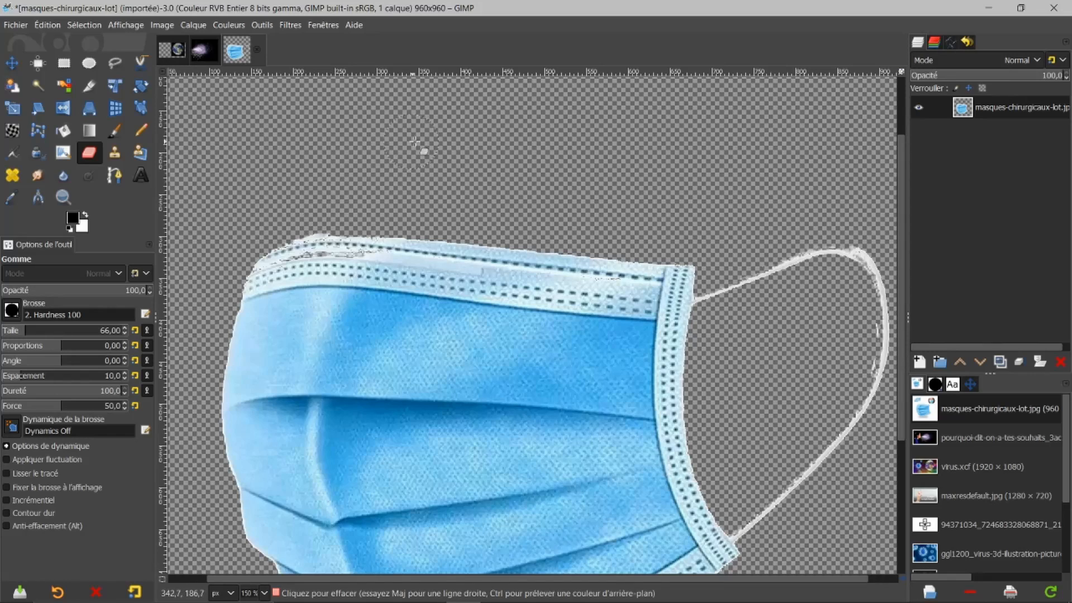
Crop the mask image closely around the mask and its remaining ear loop to 835 × 677 px.
{"action": "scroll", "coordinate": [560, 172], "scroll_direction": "down", "scroll_amount": 1}
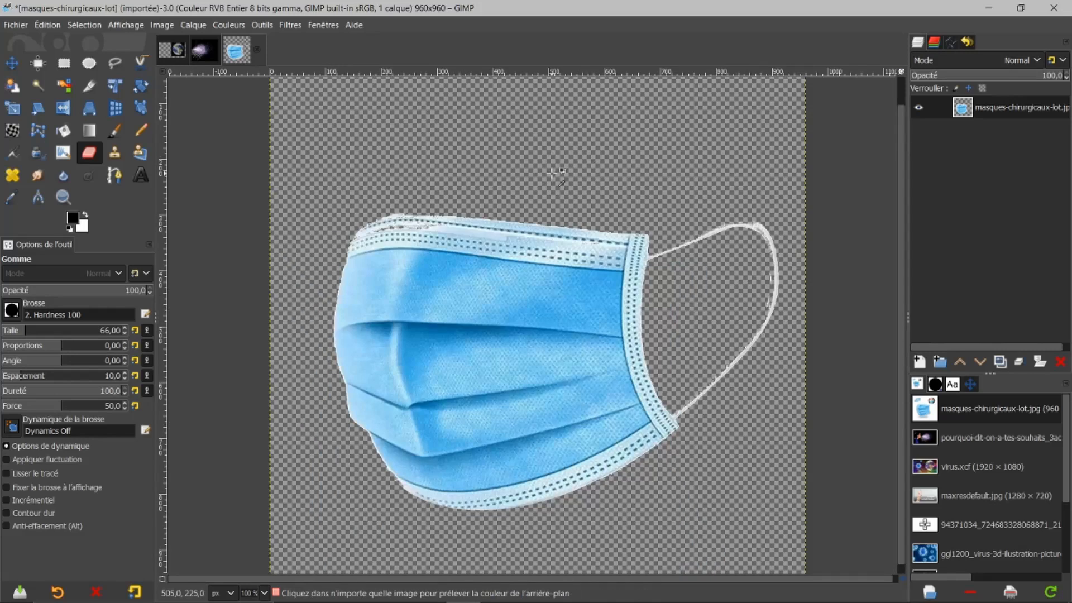
{"action": "scroll", "coordinate": [560, 173], "scroll_direction": "down", "scroll_amount": 1}
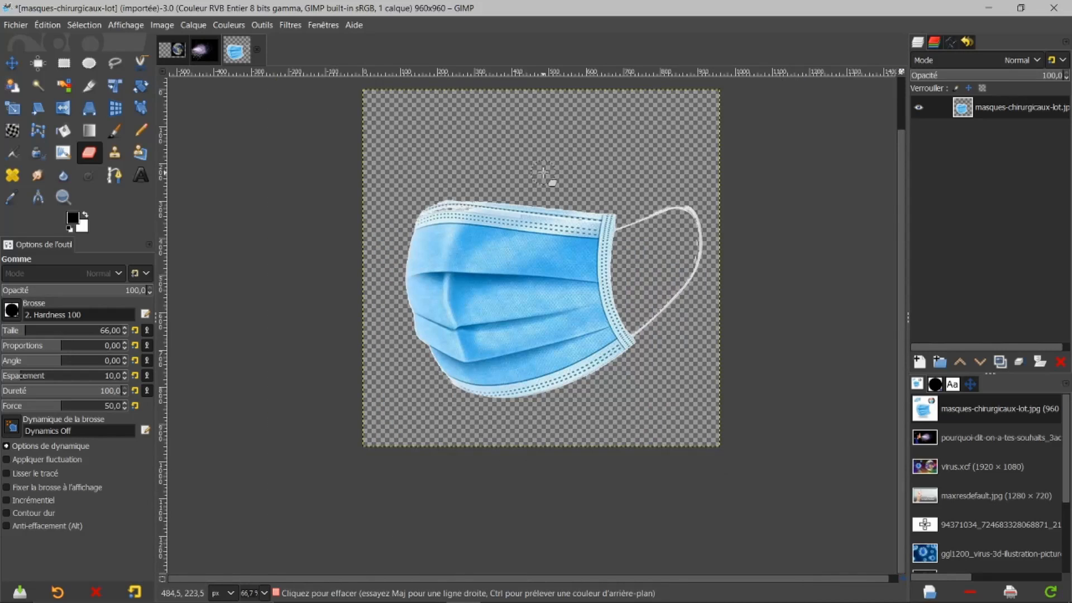
{"action": "left_click_drag", "start_coordinate": [900, 235], "coordinate": [890, 184]}
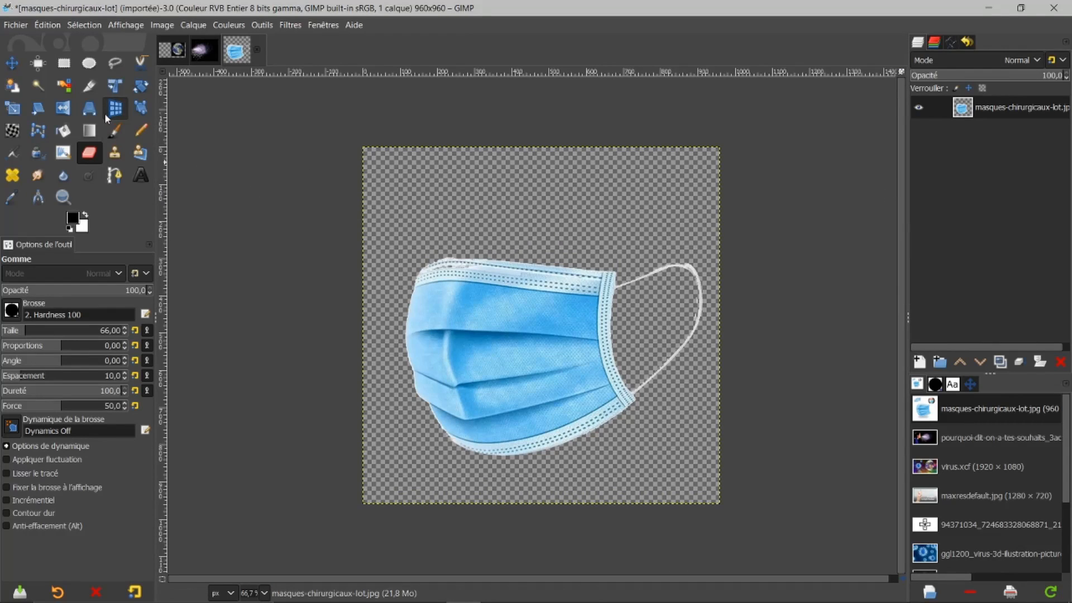
{"action": "left_click", "coordinate": [89, 87]}
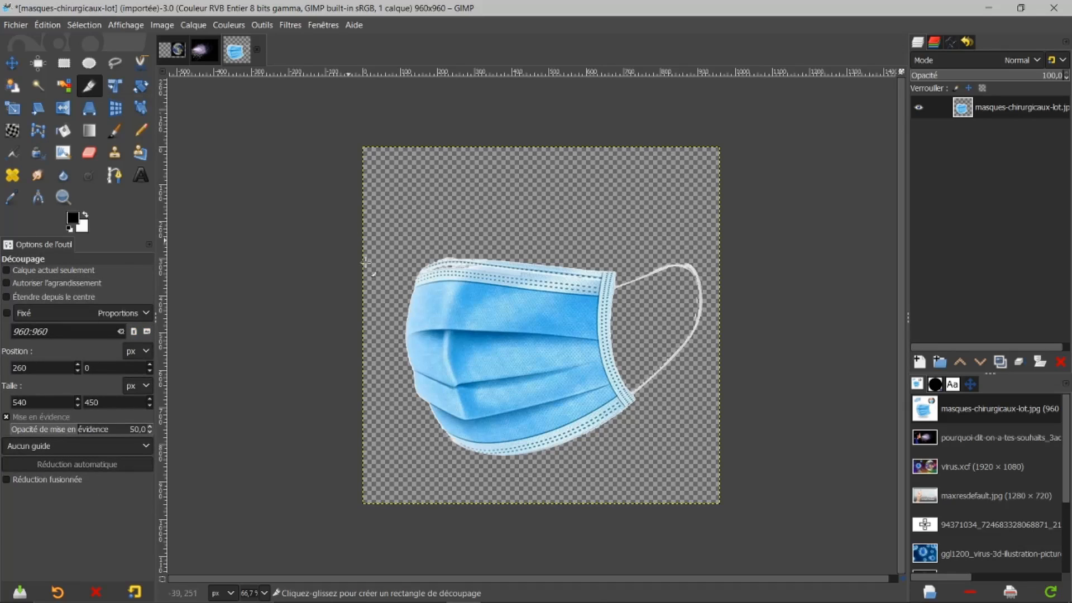
{"action": "left_click_drag", "start_coordinate": [395, 204], "coordinate": [706, 474]}
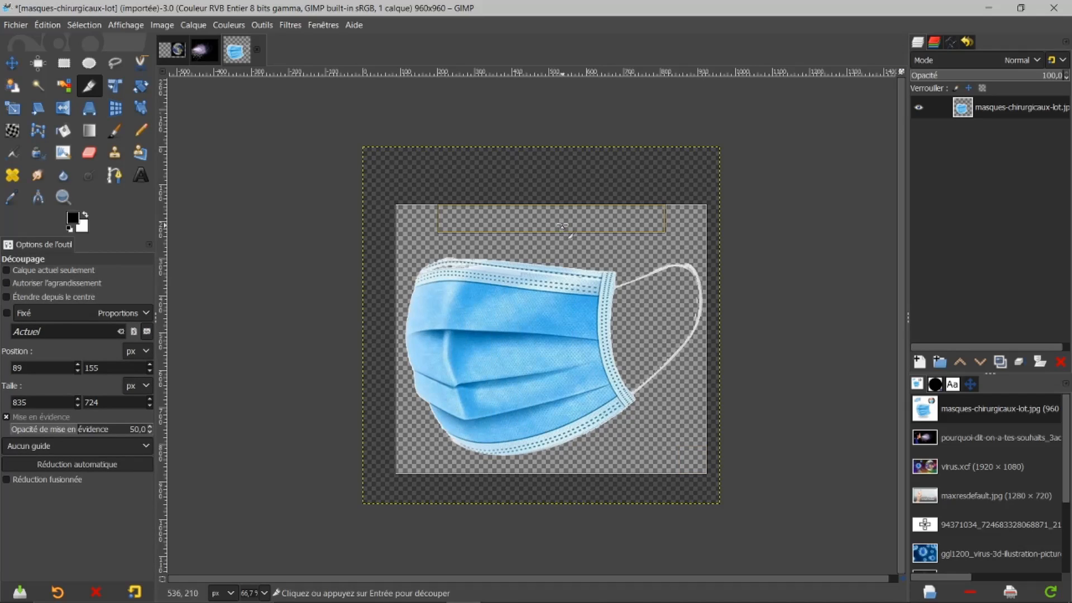
{"action": "left_click_drag", "start_coordinate": [562, 221], "coordinate": [558, 238]}
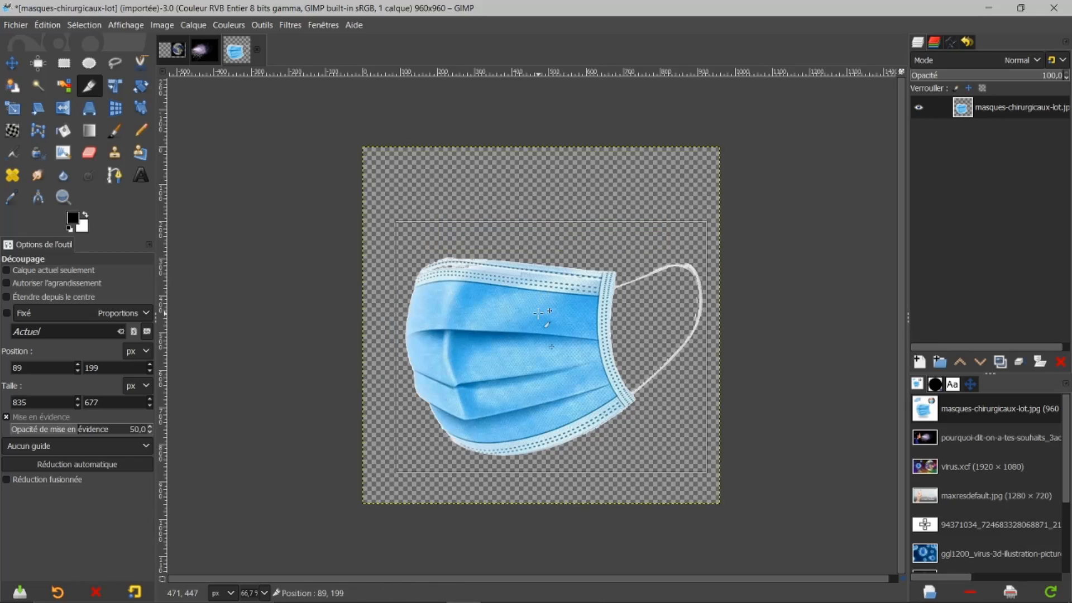
{"action": "left_click", "coordinate": [539, 304]}
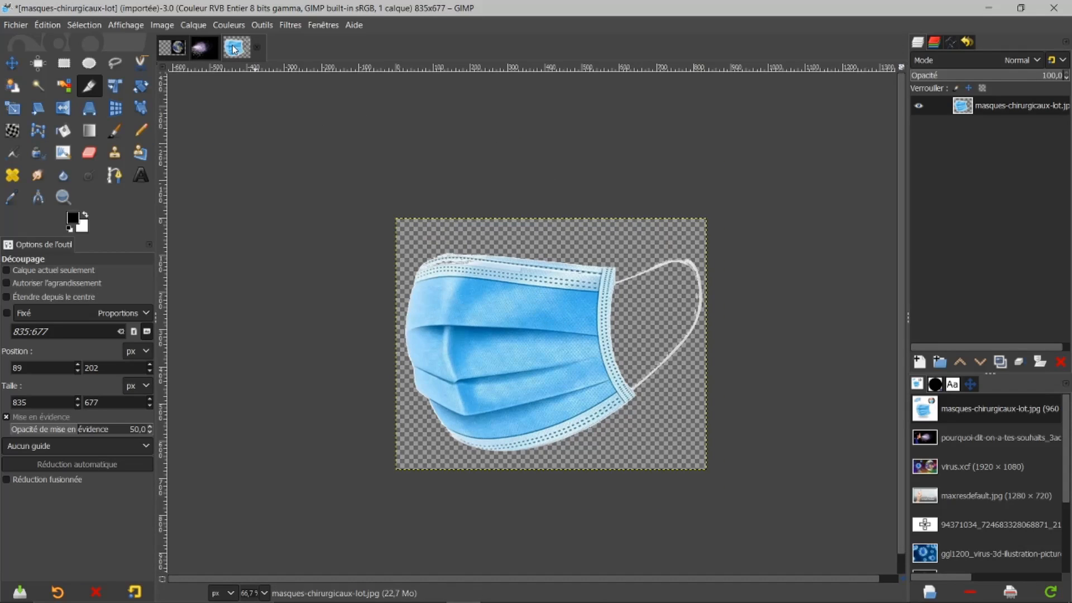
Bring the cropped mask into virus.xcf as a new top layer and position it over the left side of the Earth.
{"action": "left_click", "coordinate": [166, 53]}
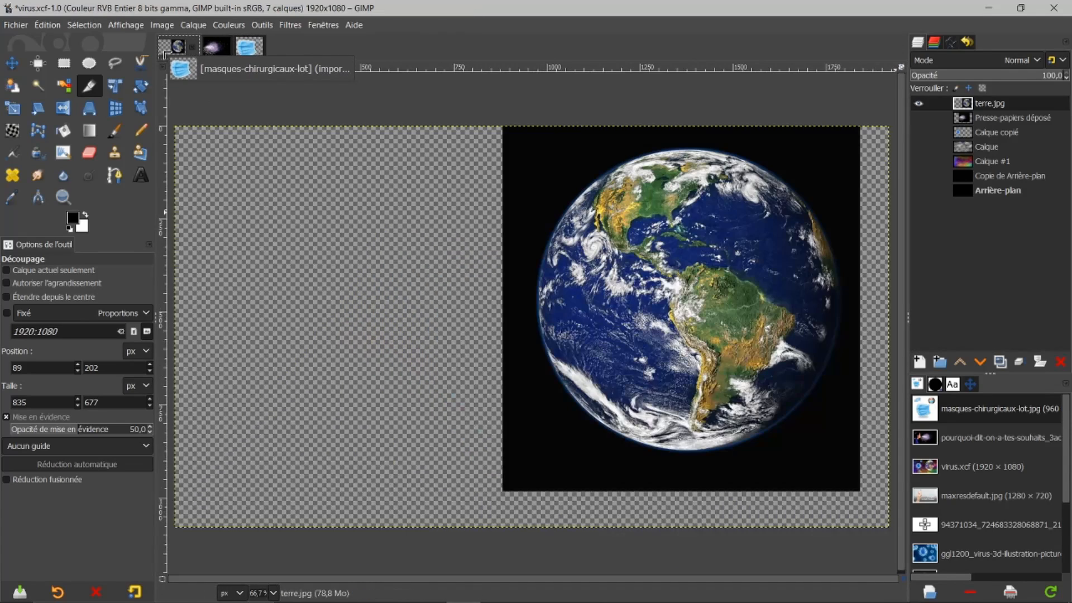
{"action": "left_click_drag", "start_coordinate": [165, 53], "coordinate": [970, 106]}
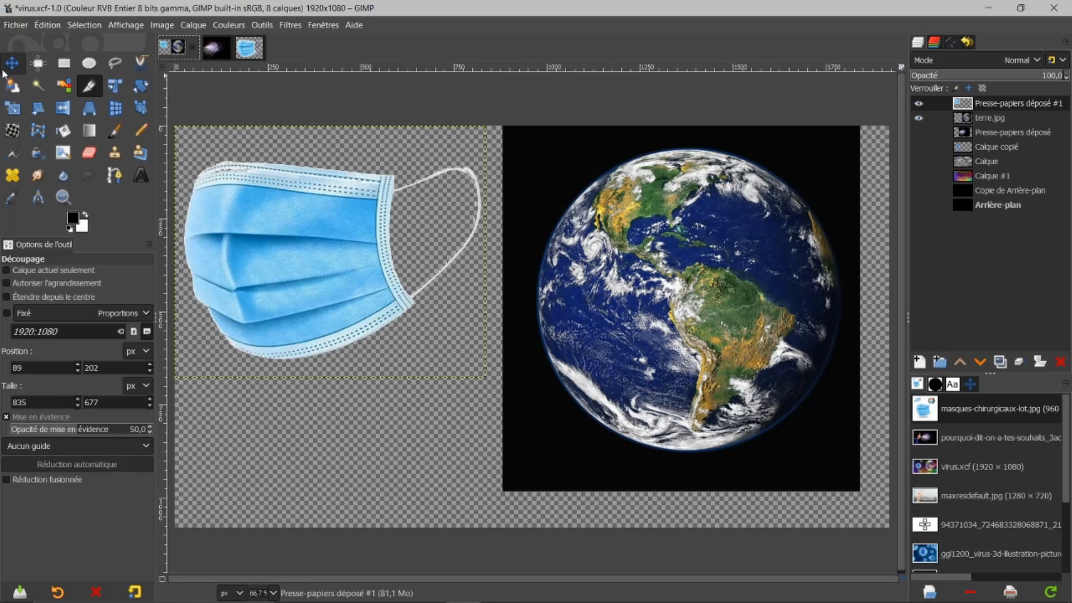
{"action": "left_click", "coordinate": [14, 64]}
{"action": "left_click_drag", "start_coordinate": [281, 245], "coordinate": [626, 298]}
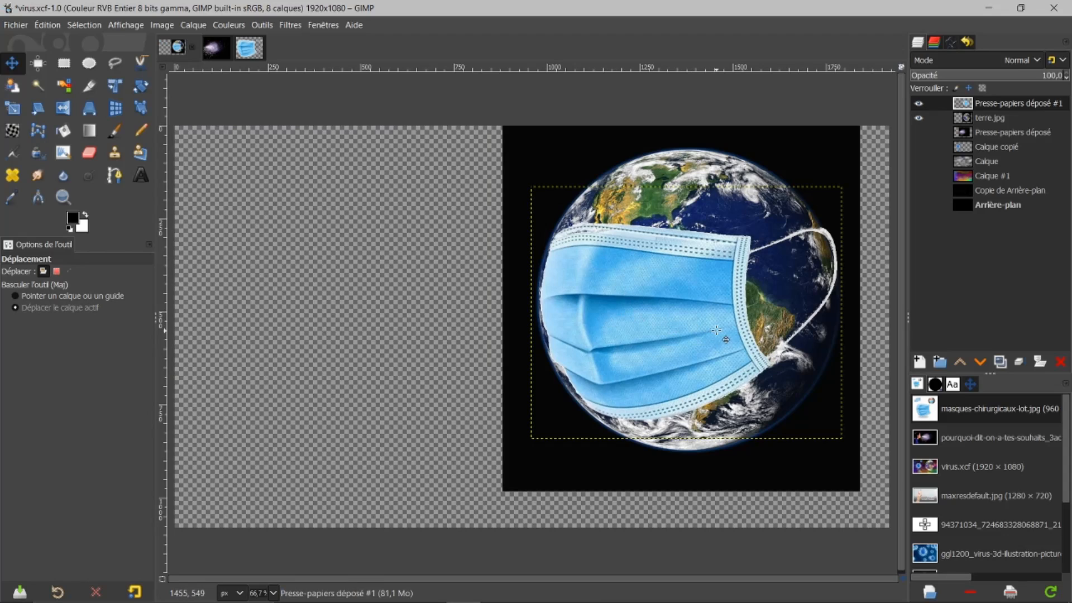
{"action": "scroll", "coordinate": [716, 330], "scroll_direction": "up", "scroll_amount": 1}
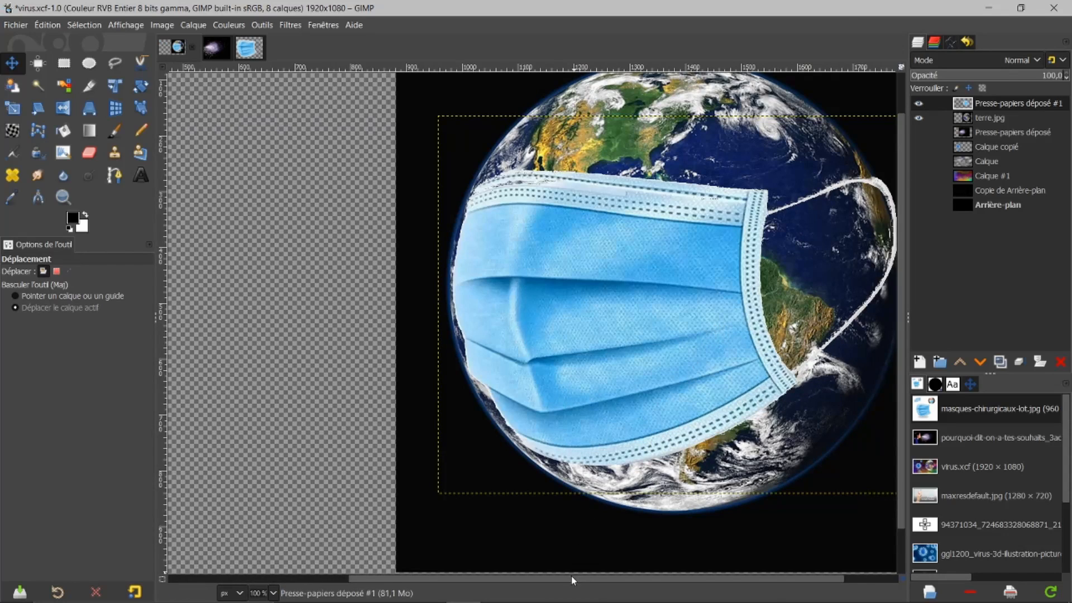
{"action": "left_click_drag", "start_coordinate": [569, 576], "coordinate": [640, 578]}
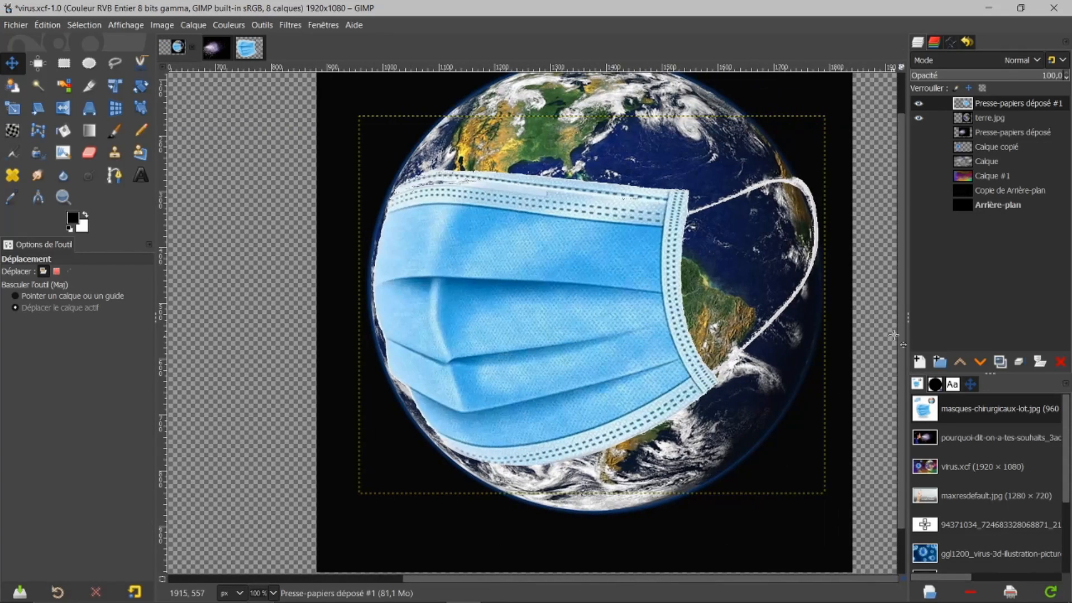
{"action": "left_click_drag", "start_coordinate": [898, 326], "coordinate": [896, 323]}
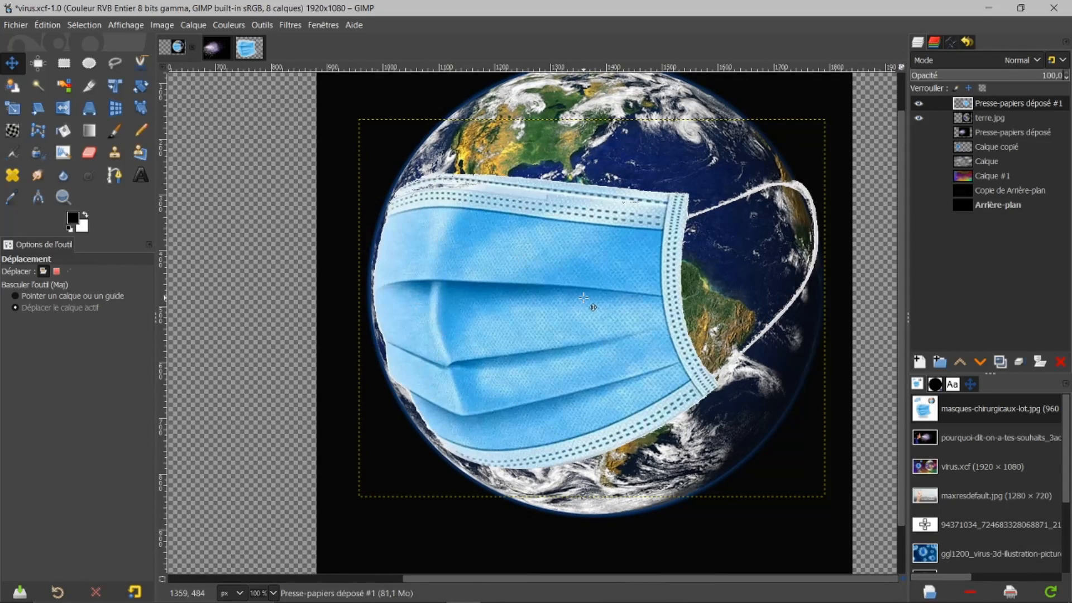
{"action": "left_click_drag", "start_coordinate": [583, 298], "coordinate": [573, 302]}
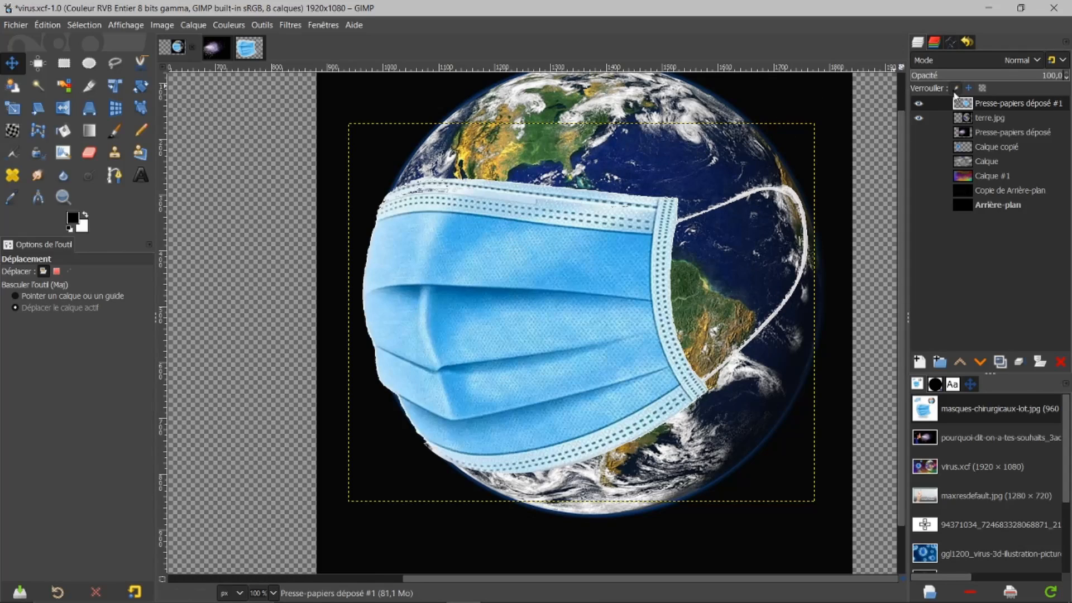
Resize the mask layer's boundary to the image size and add a new transparent 1920 × 1080 px layer above it.
{"action": "right_click", "coordinate": [995, 98]}
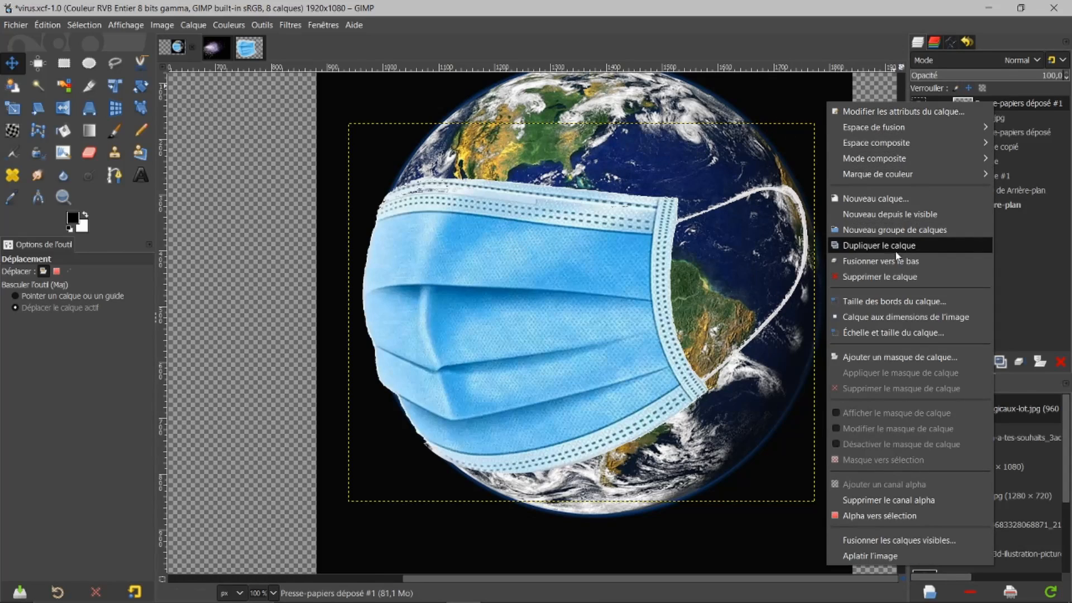
{"action": "left_click", "coordinate": [891, 318]}
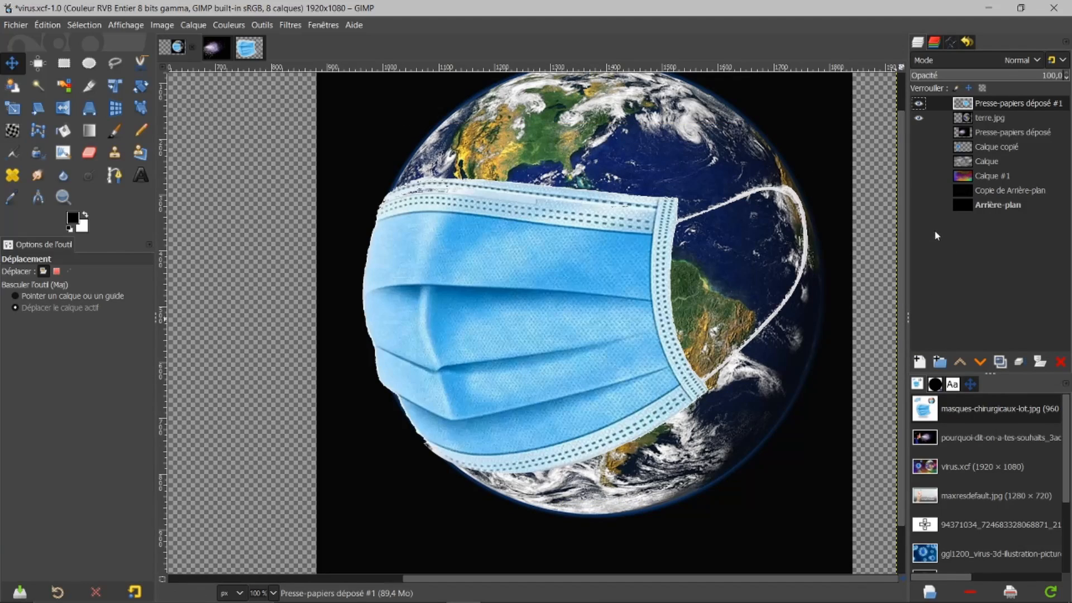
{"action": "left_click", "coordinate": [920, 362]}
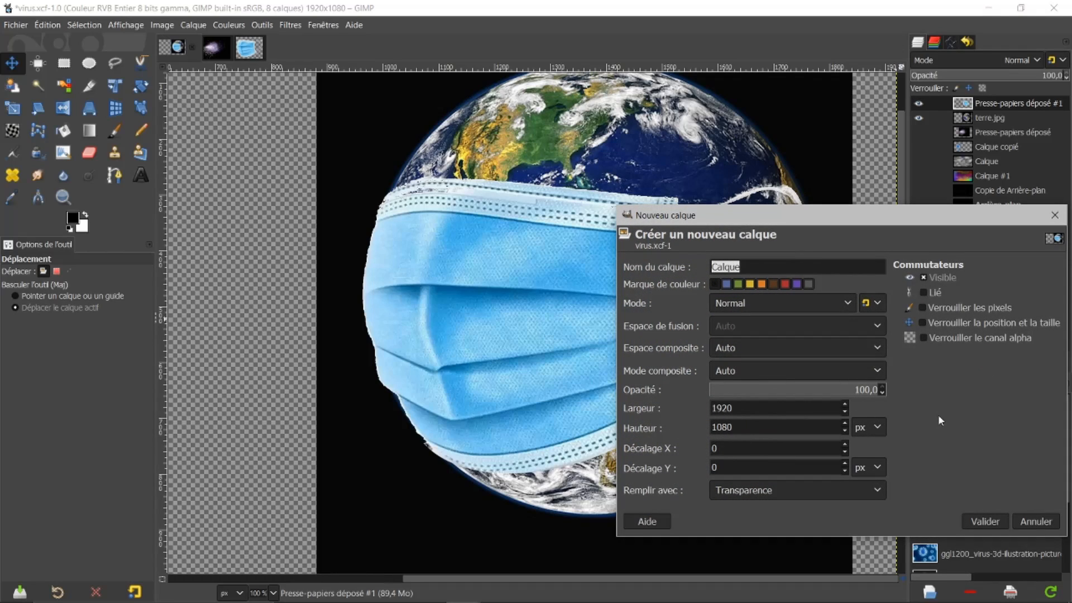
{"action": "left_click", "coordinate": [981, 521]}
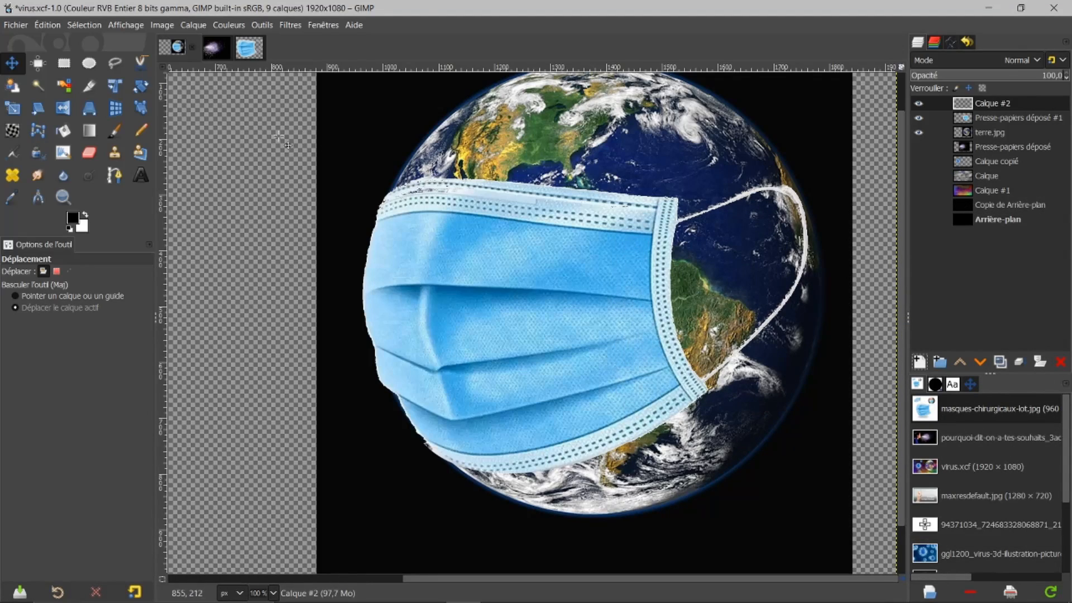
Draw an elliptical selection about 159 × 332 px over the mask's ear loop, at about position 1595, 247.
{"action": "left_click", "coordinate": [91, 64]}
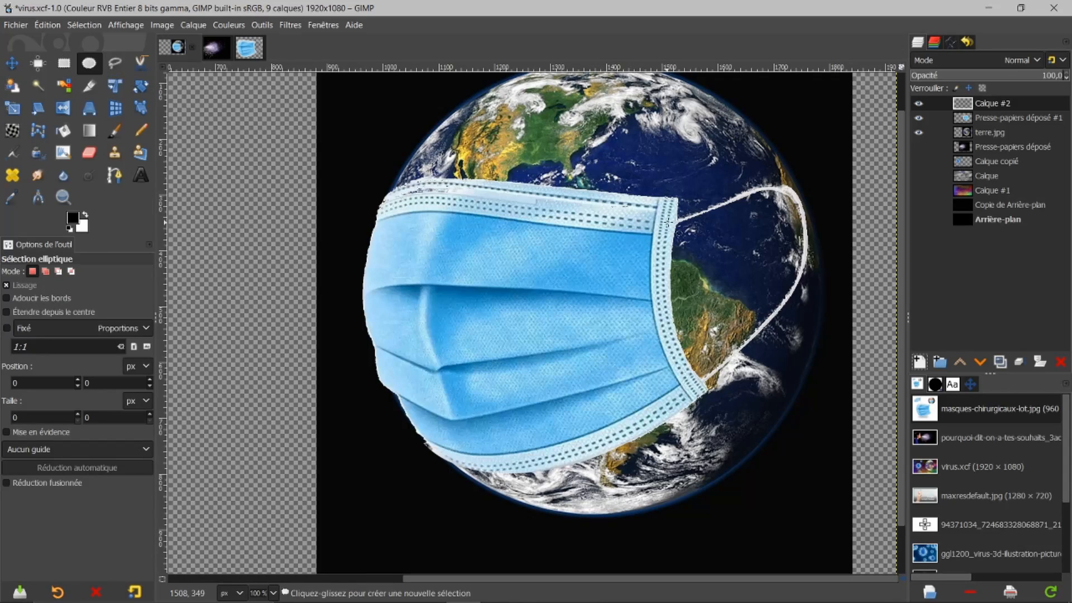
{"action": "left_click_drag", "start_coordinate": [717, 164], "coordinate": [809, 366]}
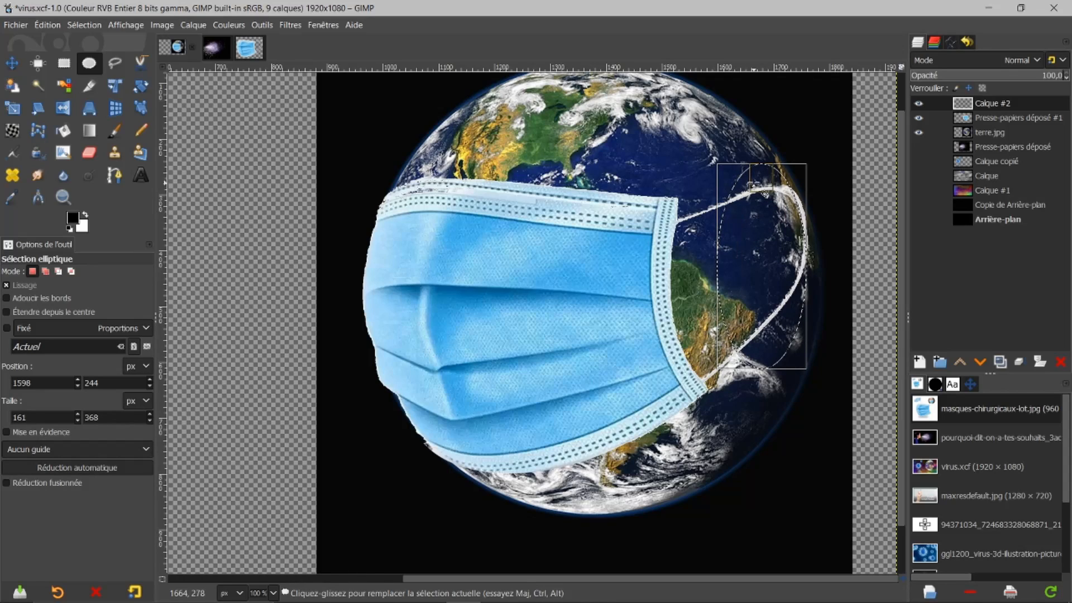
{"action": "left_click_drag", "start_coordinate": [762, 179], "coordinate": [761, 181]}
{"action": "left_click_drag", "start_coordinate": [775, 364], "coordinate": [767, 325]}
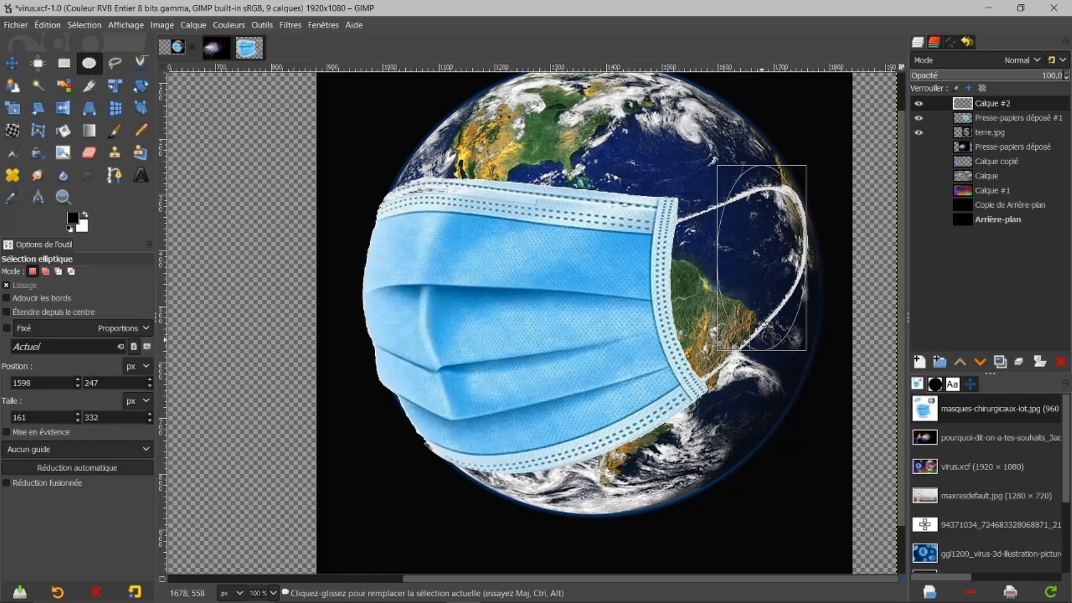
{"action": "left_click_drag", "start_coordinate": [792, 230], "coordinate": [783, 230]}
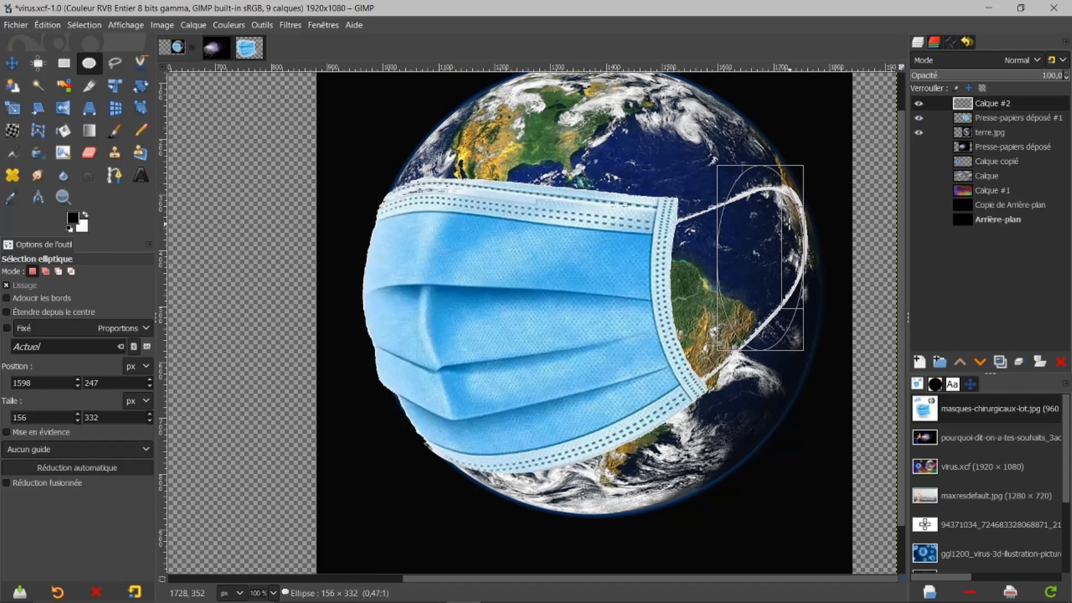
{"action": "left_click_drag", "start_coordinate": [790, 224], "coordinate": [790, 224]}
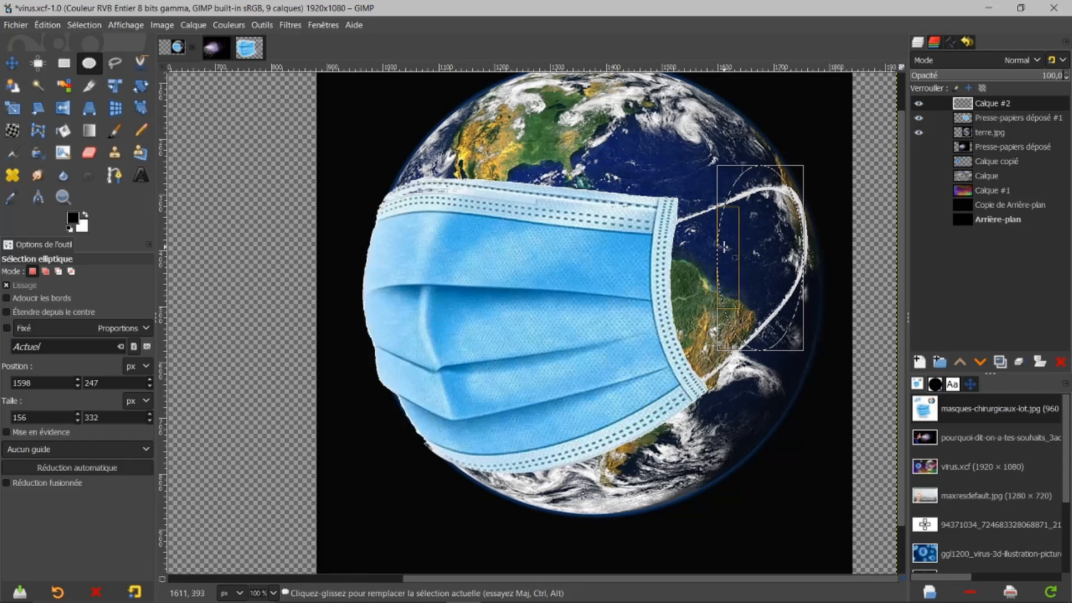
{"action": "left_click_drag", "start_coordinate": [723, 246], "coordinate": [722, 247]}
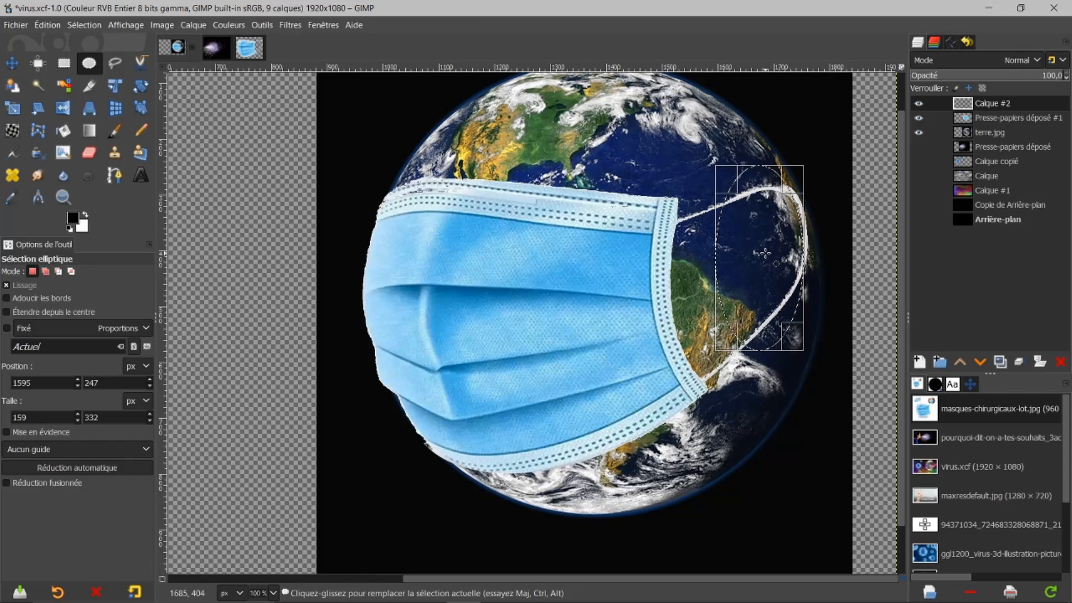
{"action": "left_click", "coordinate": [765, 253]}
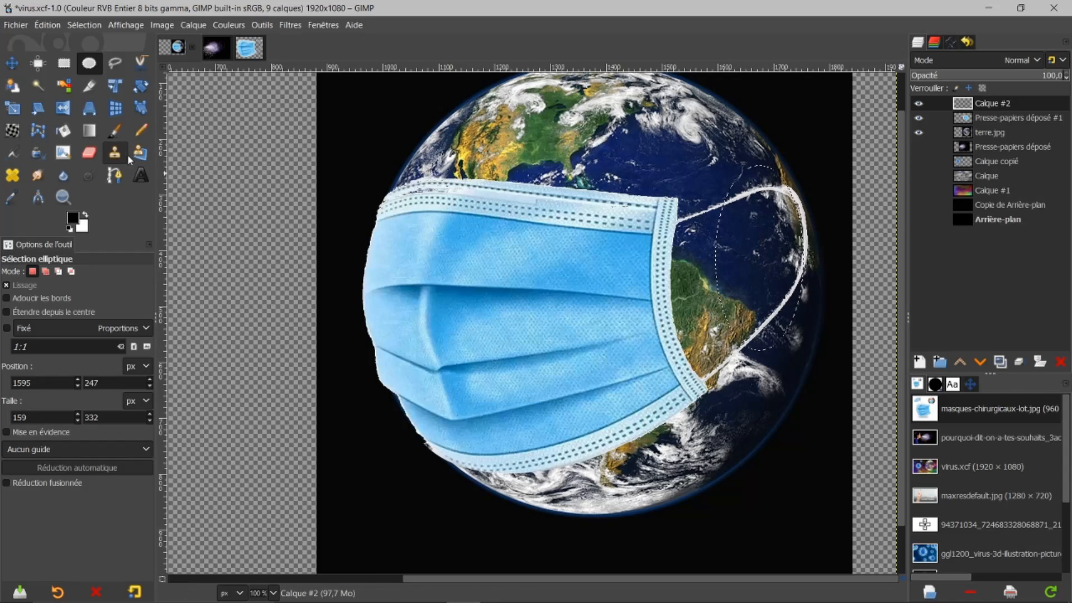
Set the foreground colour to blue 0170ef and fill the elliptical selection on the new layer with it.
{"action": "left_click", "coordinate": [73, 219]}
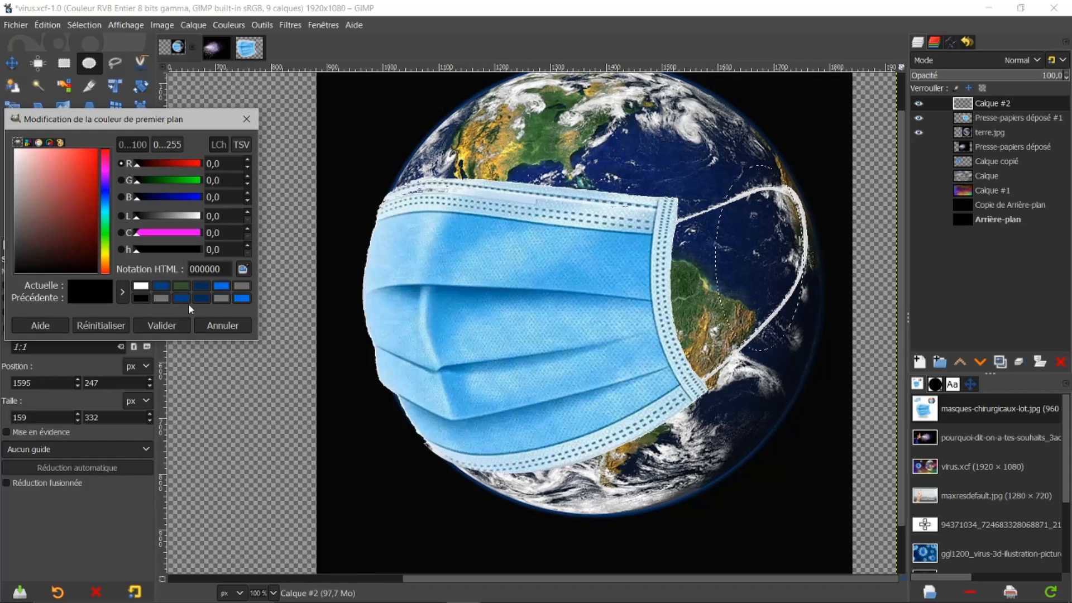
{"action": "left_click", "coordinate": [222, 286]}
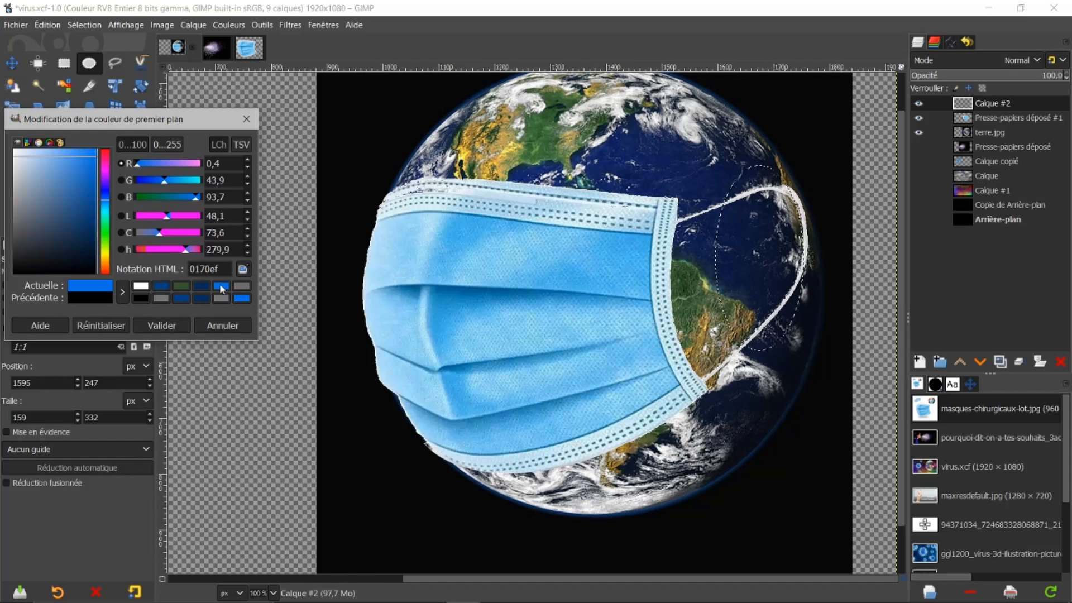
{"action": "left_click_drag", "start_coordinate": [104, 290], "coordinate": [753, 241]}
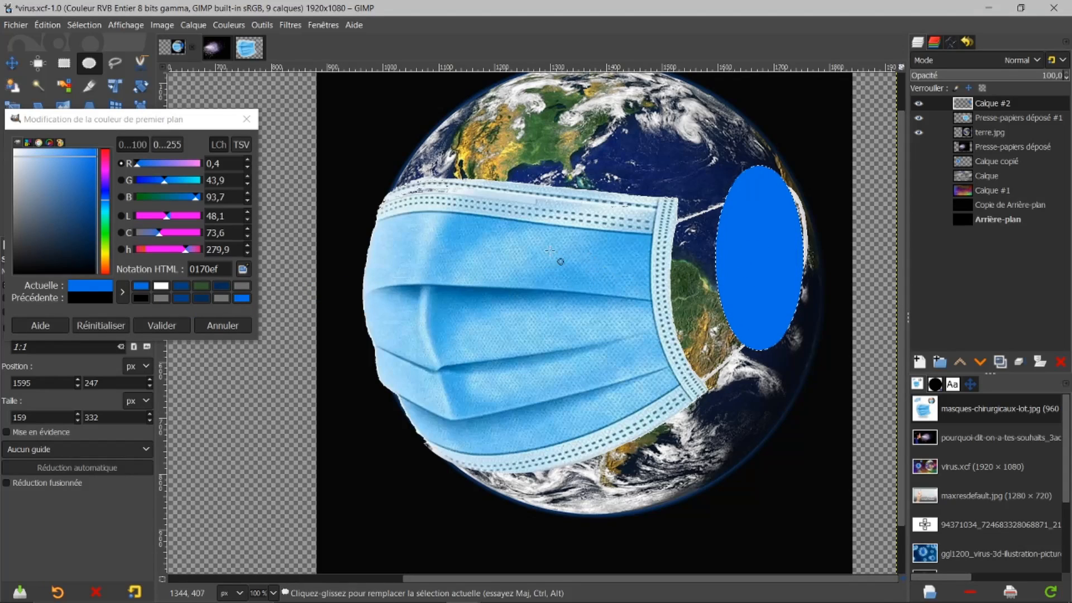
Accept the foreground colour and shrink the elliptical selection inside the blue ear to about 142 × 304 px at position 1595, 275.
{"action": "left_click", "coordinate": [156, 325]}
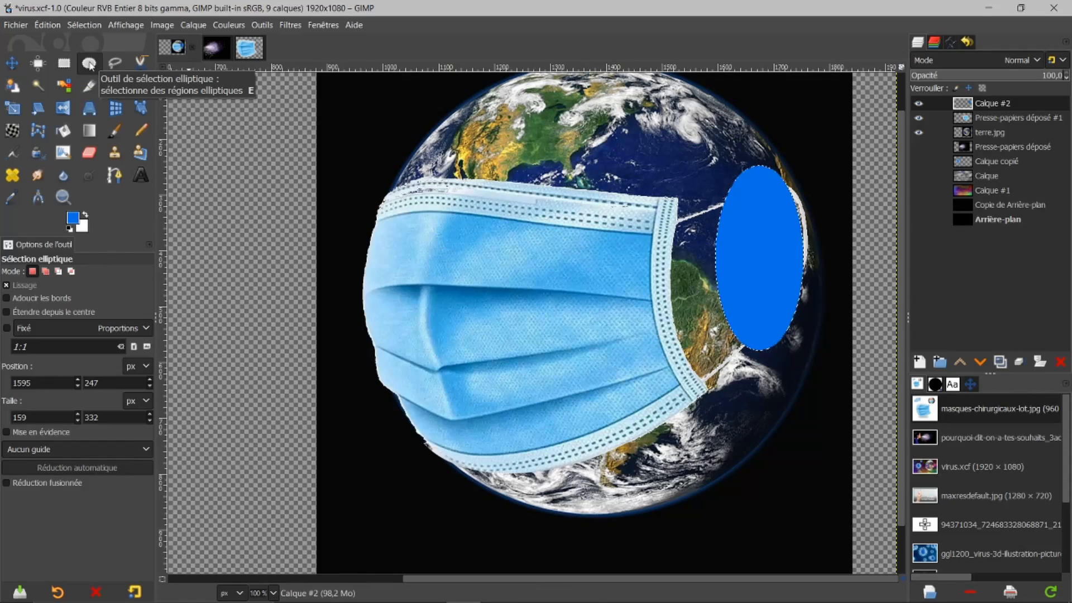
{"action": "left_click", "coordinate": [761, 233]}
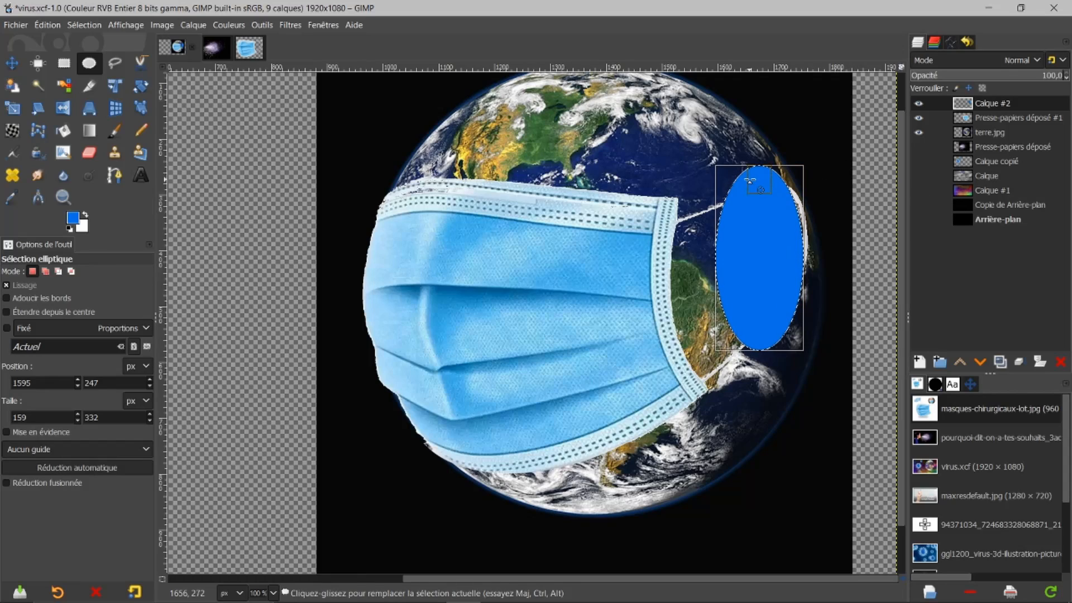
{"action": "left_click_drag", "start_coordinate": [763, 179], "coordinate": [770, 198]}
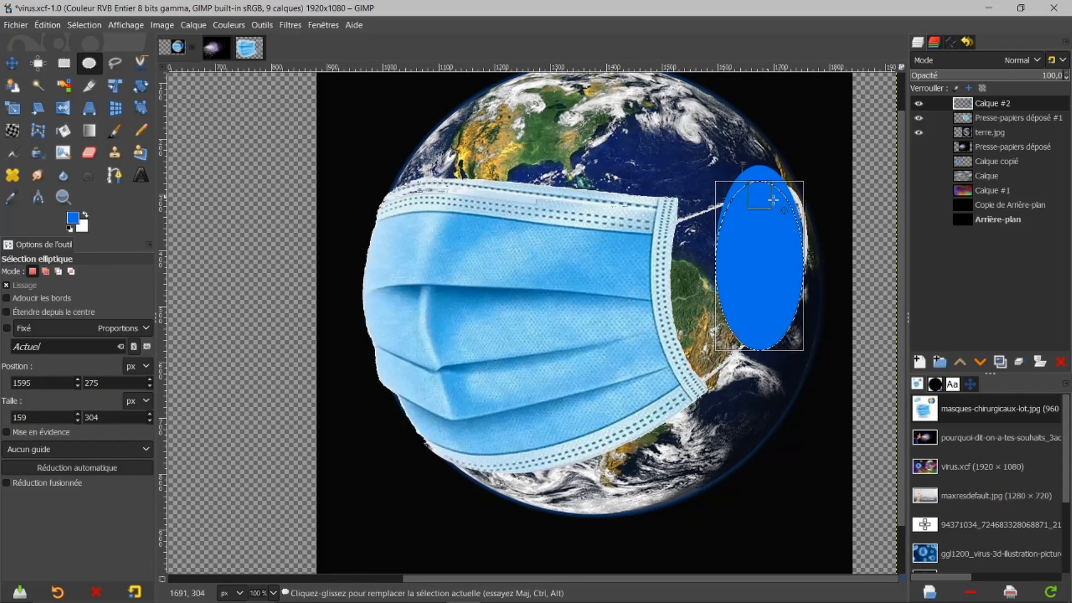
{"action": "left_click_drag", "start_coordinate": [793, 248], "coordinate": [782, 246]}
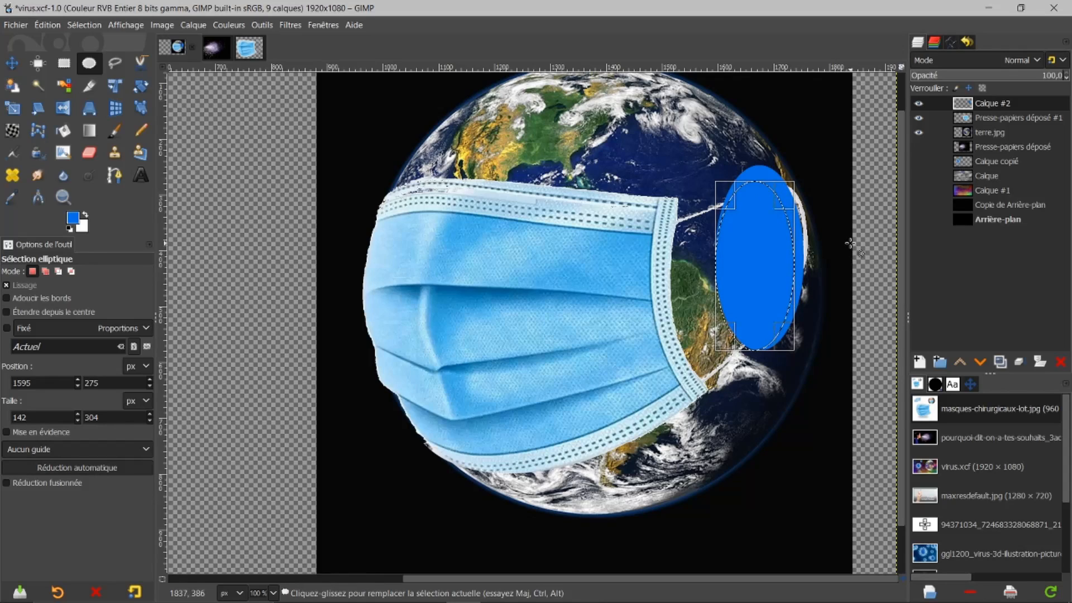
{"action": "left_click", "coordinate": [755, 242]}
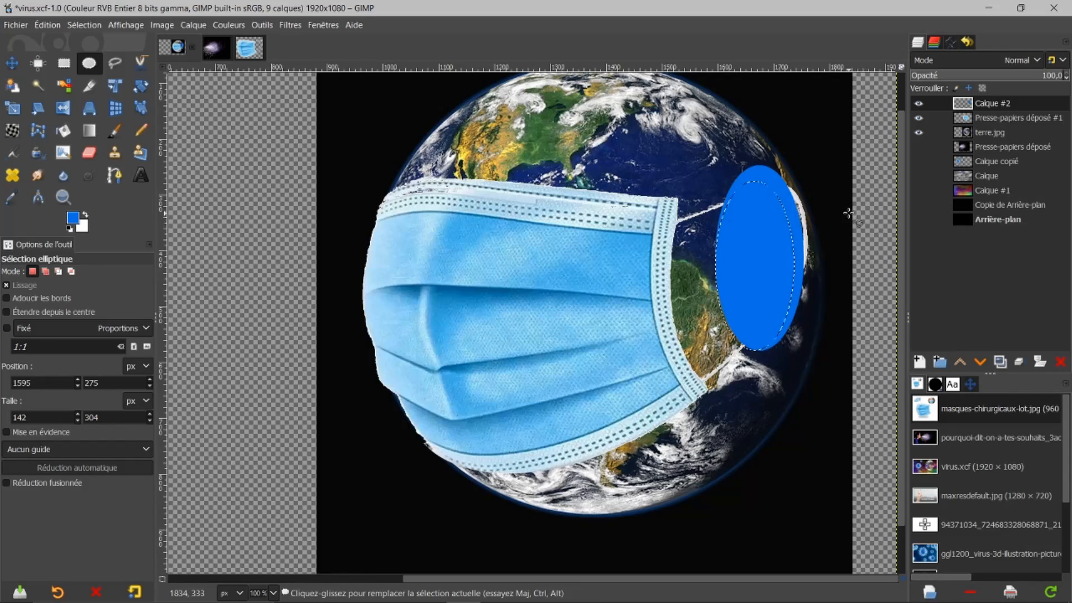
Reset the colours to black and white and apply a linear foreground-to-transparent gradient about 203 px downward from the selection's upper edge.
{"action": "left_click", "coordinate": [70, 228]}
{"action": "left_click", "coordinate": [88, 131]}
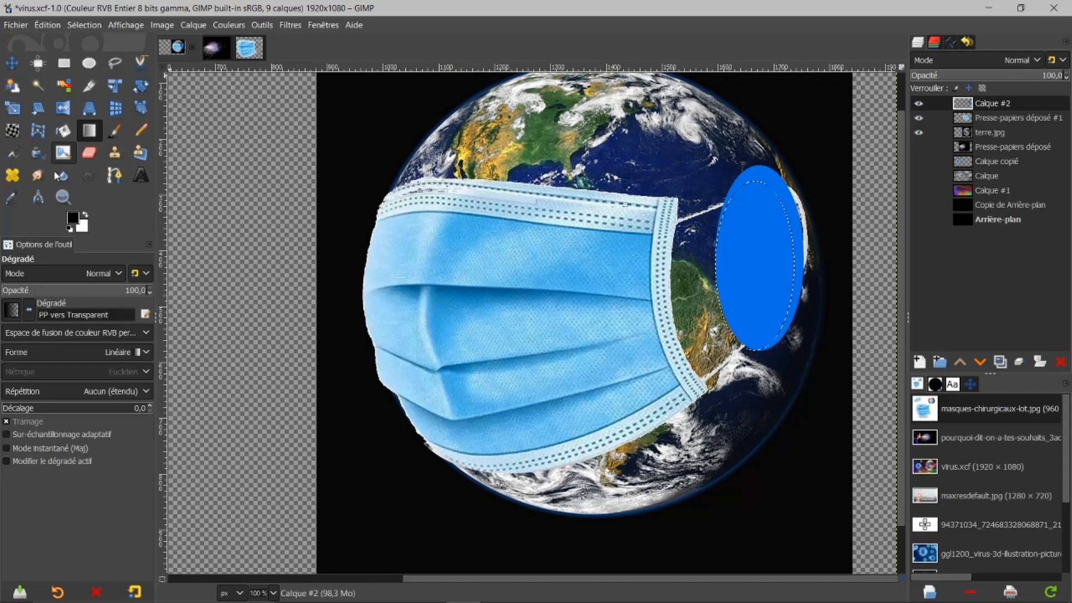
{"action": "left_click", "coordinate": [14, 310]}
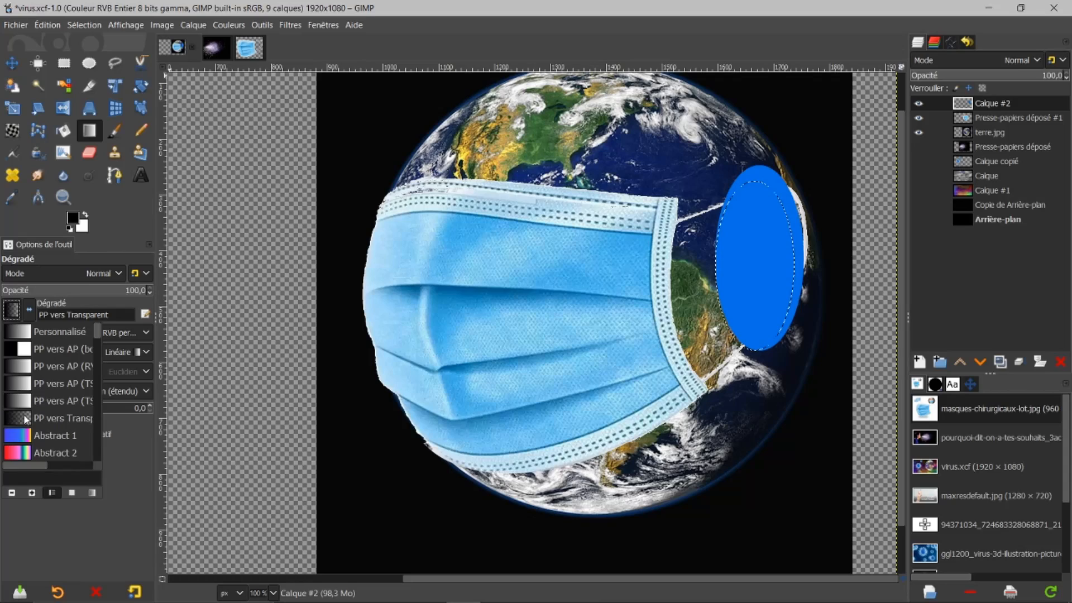
{"action": "left_click", "coordinate": [12, 309]}
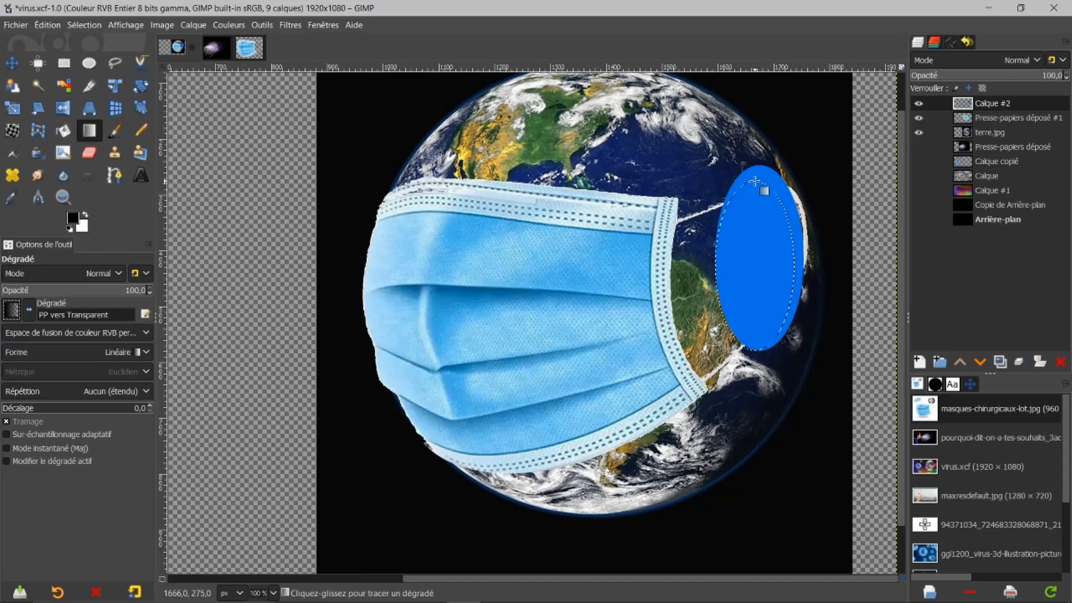
{"action": "left_click_drag", "start_coordinate": [754, 181], "coordinate": [750, 294]}
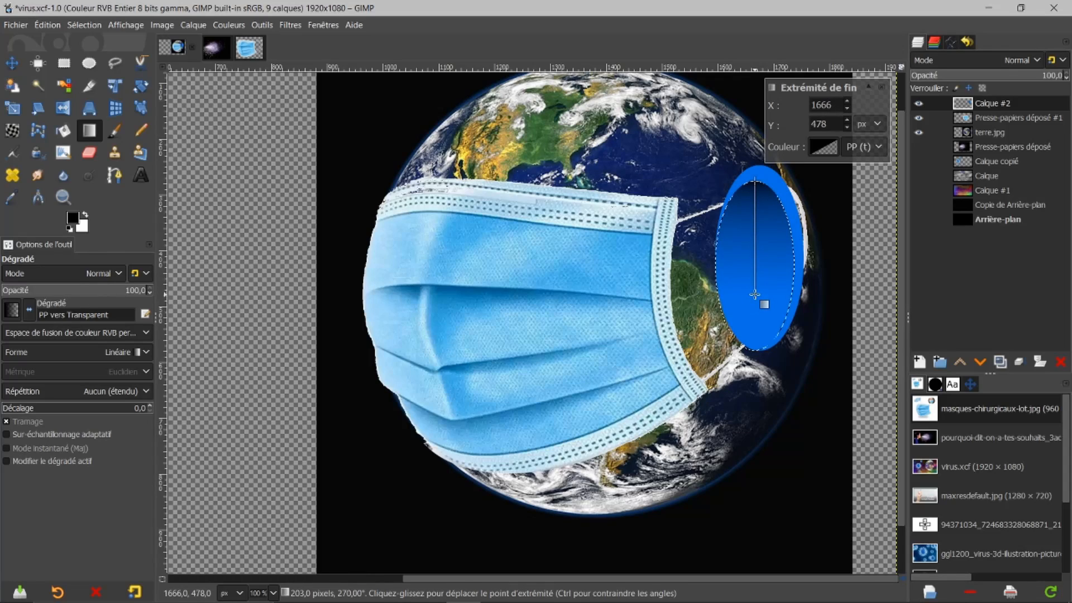
{"action": "key", "text": "Return"}
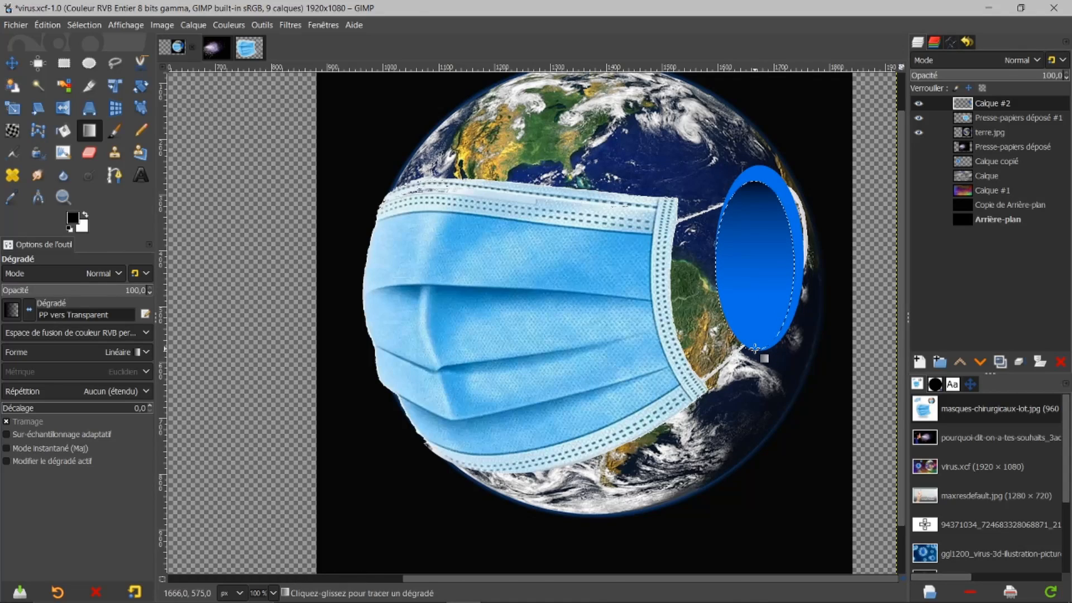
Add black-to-transparent gradients about 143 px up from the ear selection's lower edge and 55 px inward from its left edge, and clear the selection.
{"action": "left_click_drag", "start_coordinate": [755, 349], "coordinate": [758, 287]}
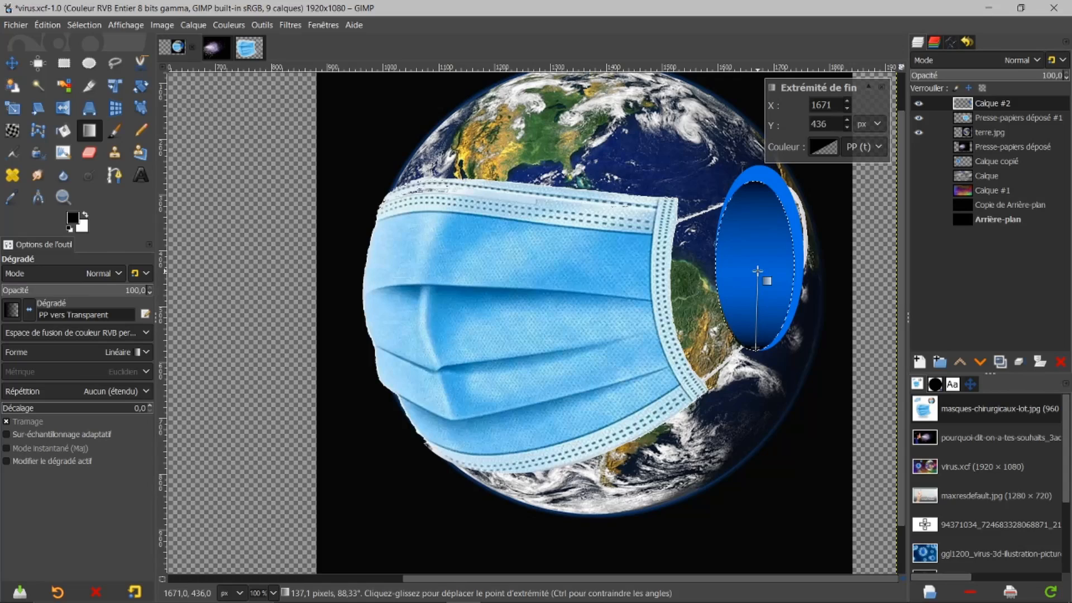
{"action": "left_click_drag", "start_coordinate": [757, 268], "coordinate": [756, 268]}
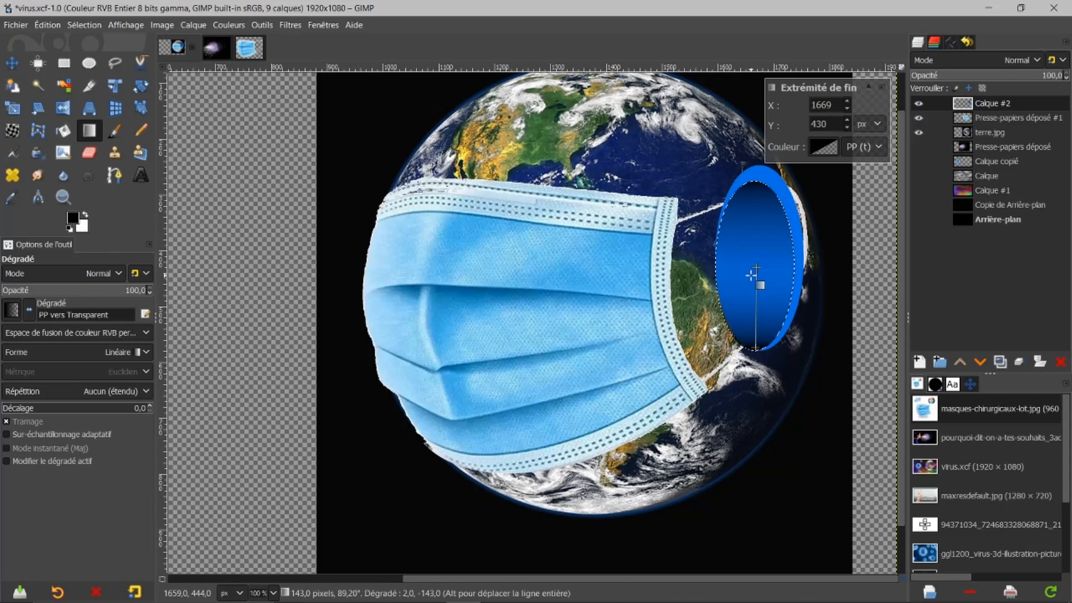
{"action": "key", "text": "Return"}
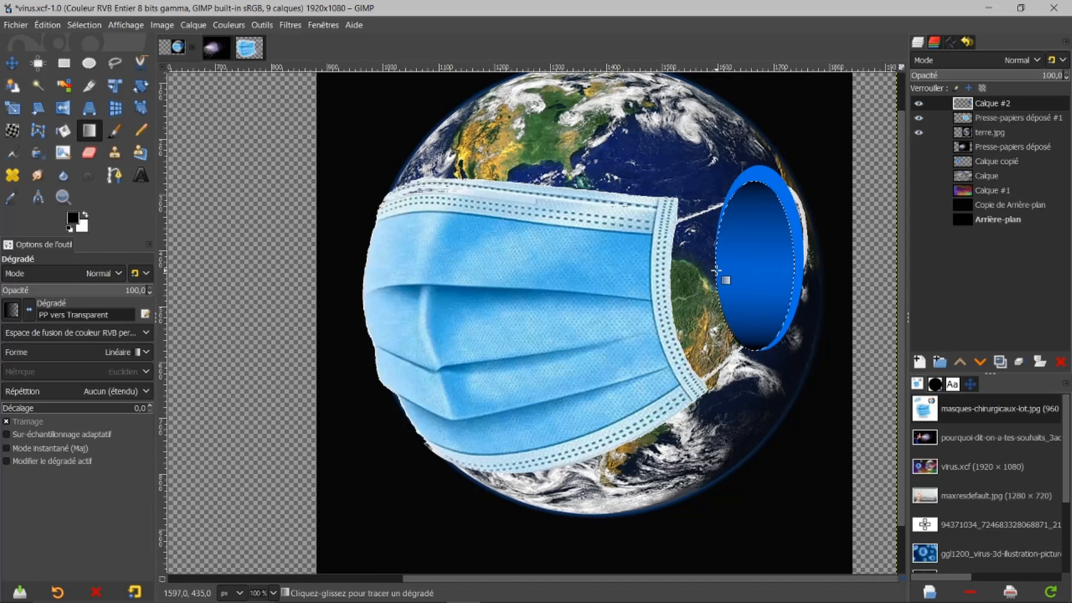
{"action": "left_click_drag", "start_coordinate": [716, 270], "coordinate": [742, 272]}
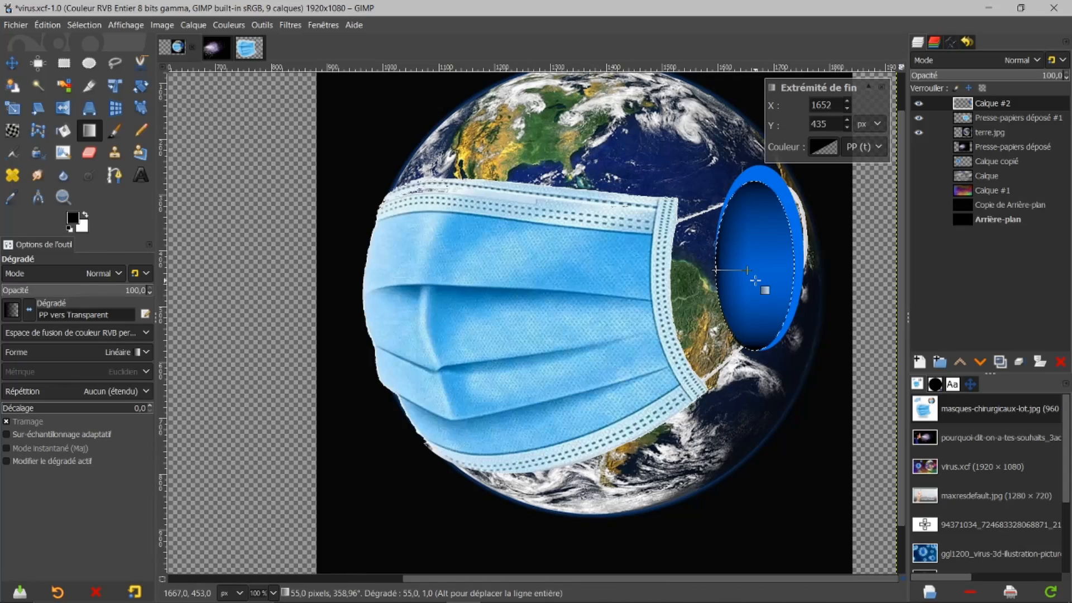
{"action": "key", "text": "Return"}
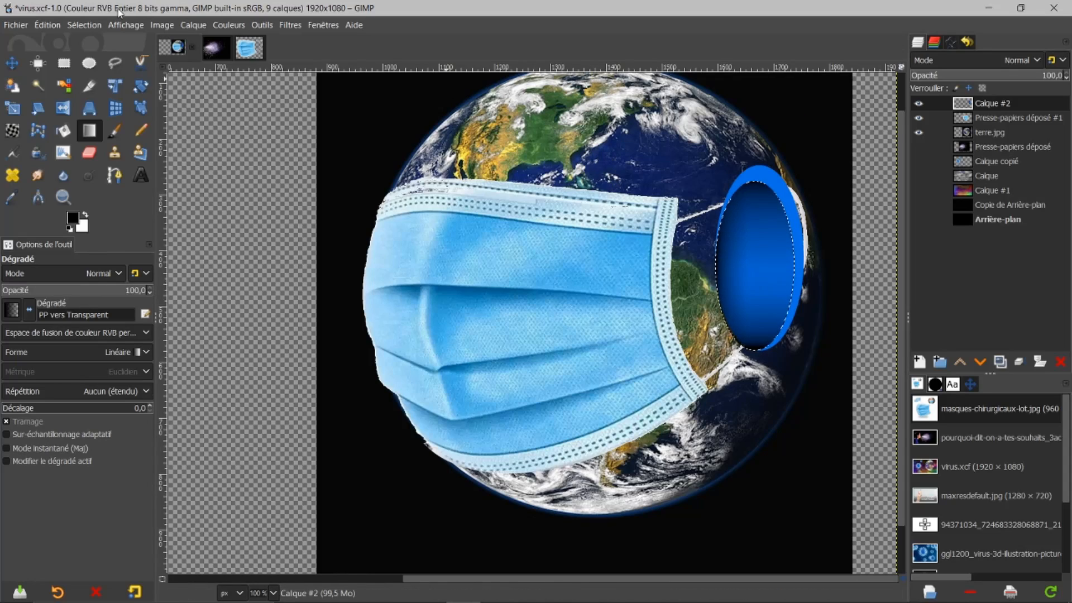
{"action": "left_click", "coordinate": [80, 26]}
{"action": "left_click", "coordinate": [80, 59]}
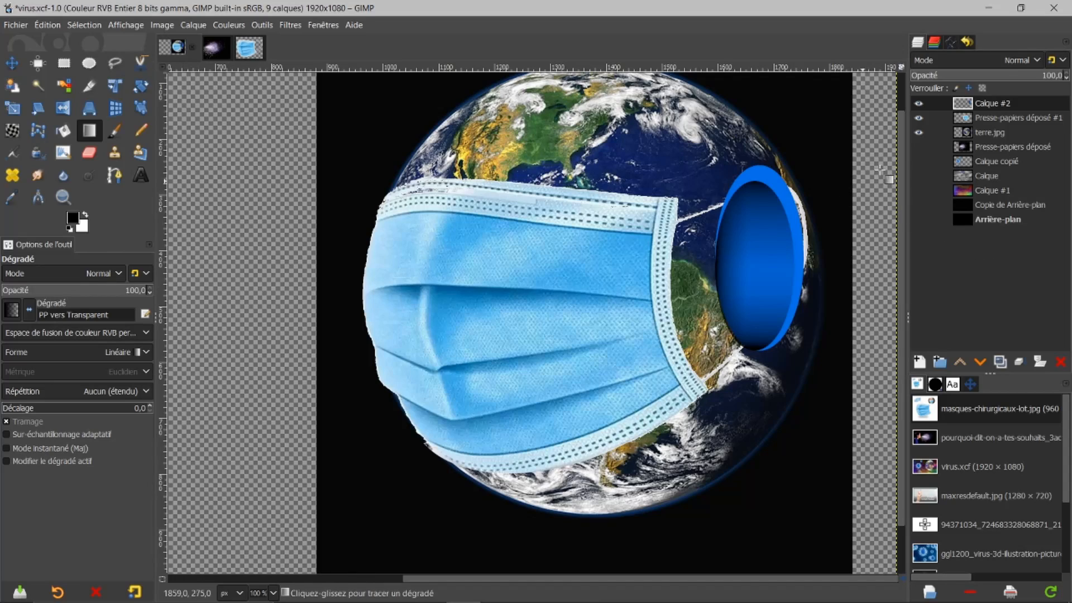
Erase the loop sticking out beyond the ear's right edge on the mask layer, and check by toggling that layer's visibility.
{"action": "left_click", "coordinate": [983, 117]}
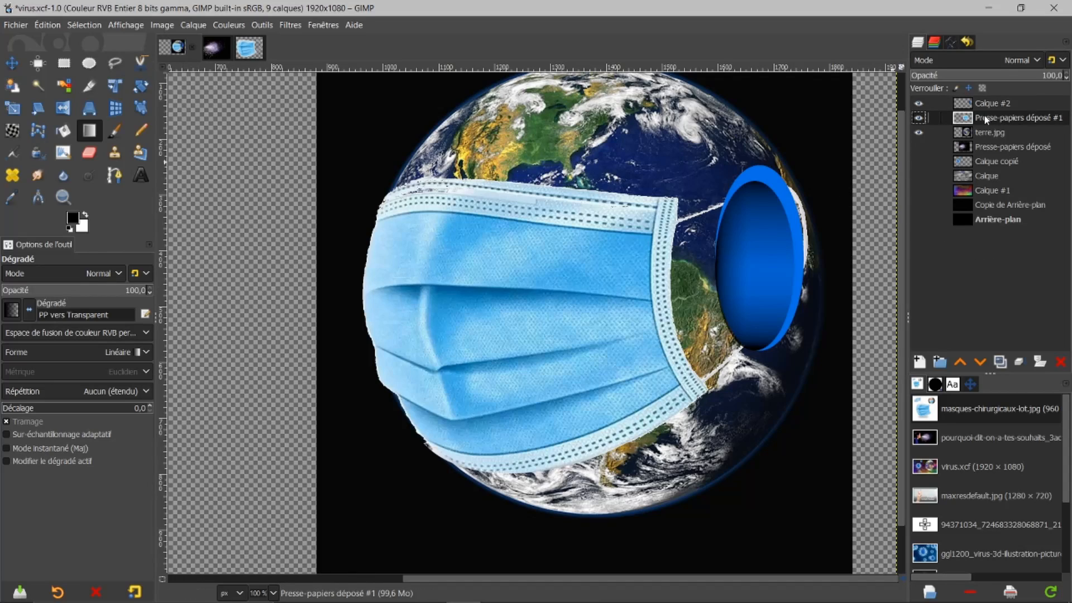
{"action": "left_click", "coordinate": [88, 153]}
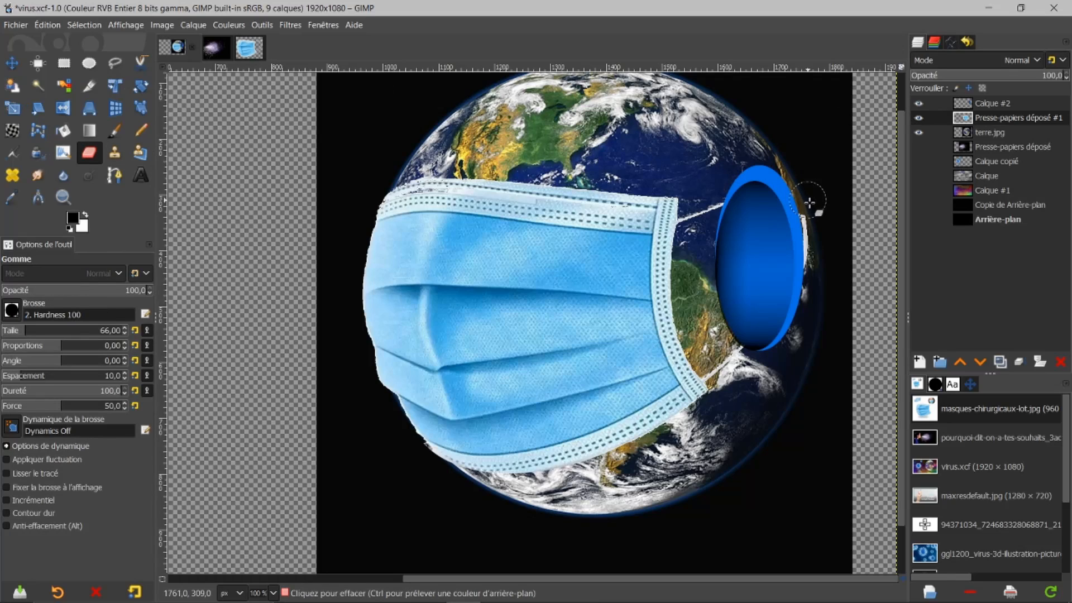
{"action": "mouse_move", "coordinate": [810, 202]}
{"action": "left_mouse_down"}
{"action": "mouse_move", "coordinate": [804, 260]}
{"action": "mouse_move", "coordinate": [805, 239]}
{"action": "mouse_move", "coordinate": [804, 264]}
{"action": "left_mouse_up"}
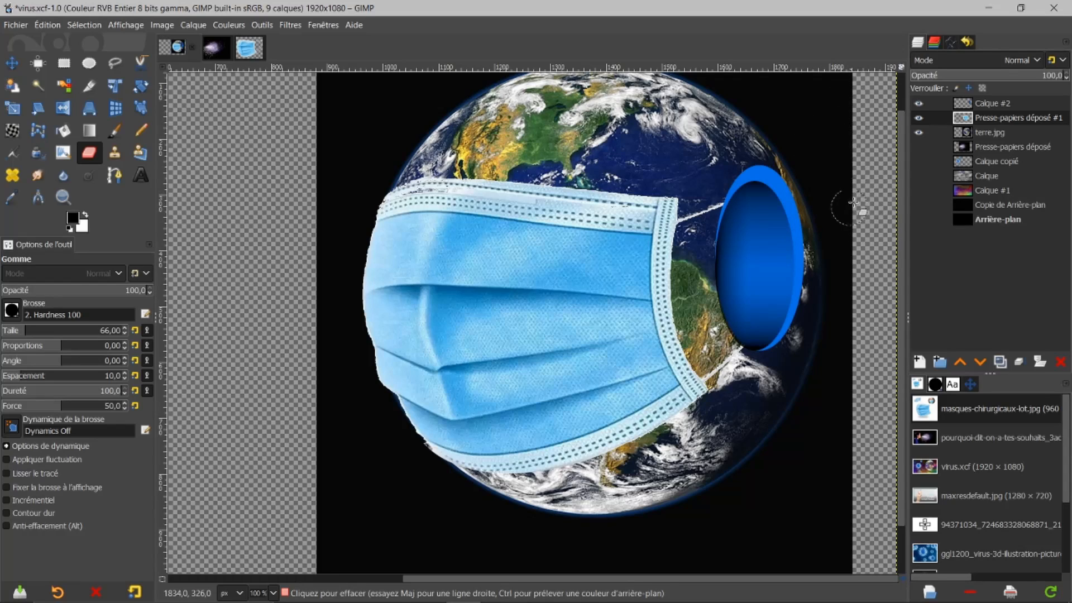
{"action": "left_click", "coordinate": [919, 117]}
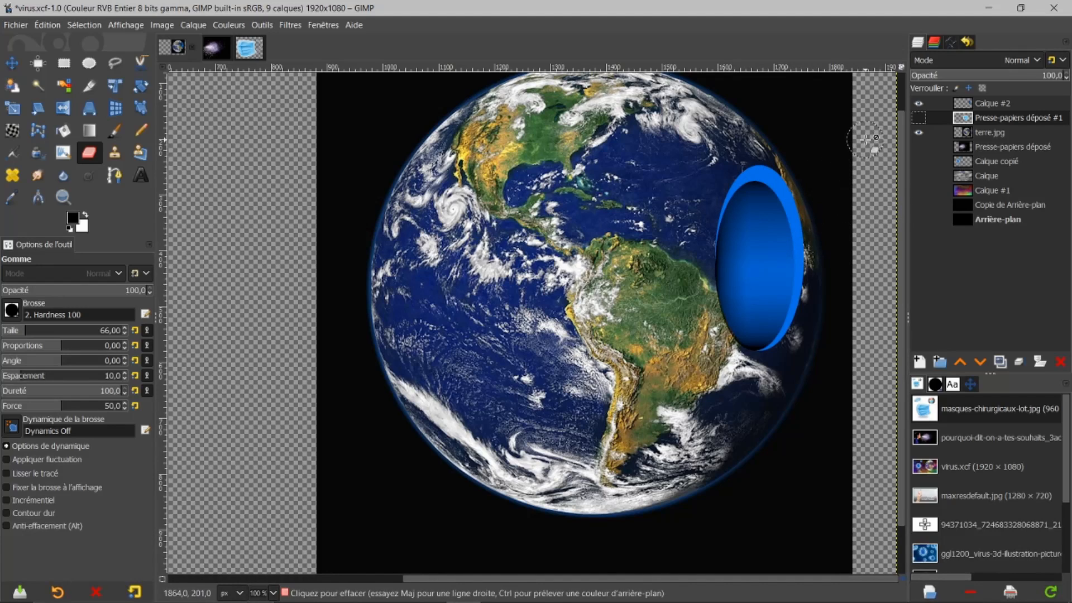
{"action": "left_click", "coordinate": [919, 119]}
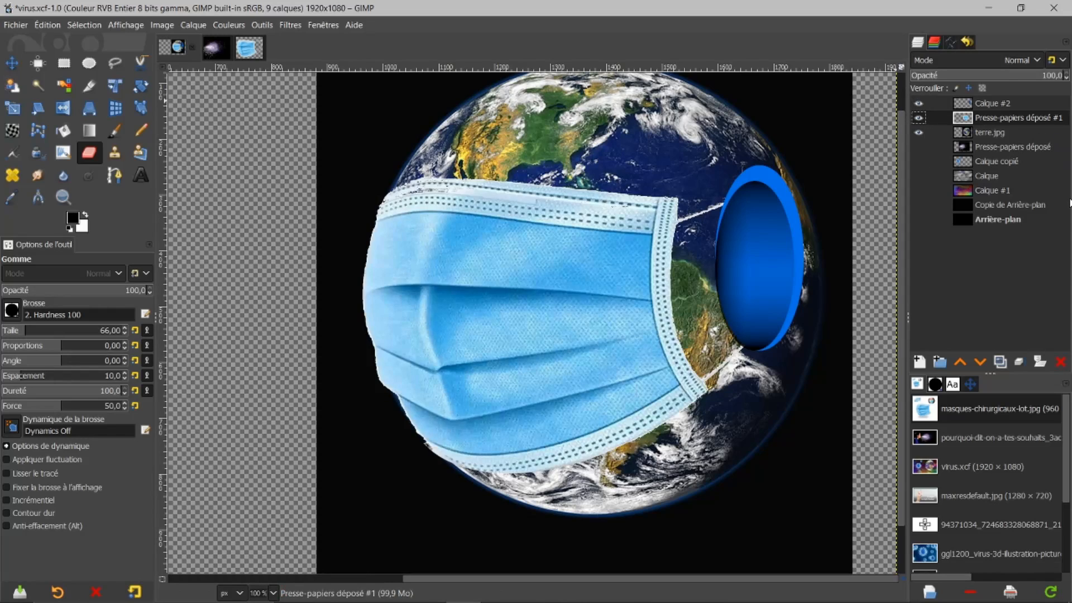
Open maxresdefault.jpg and delete its dark green border and light blue areas using selection by colour.
{"action": "double_click", "coordinate": [951, 497]}
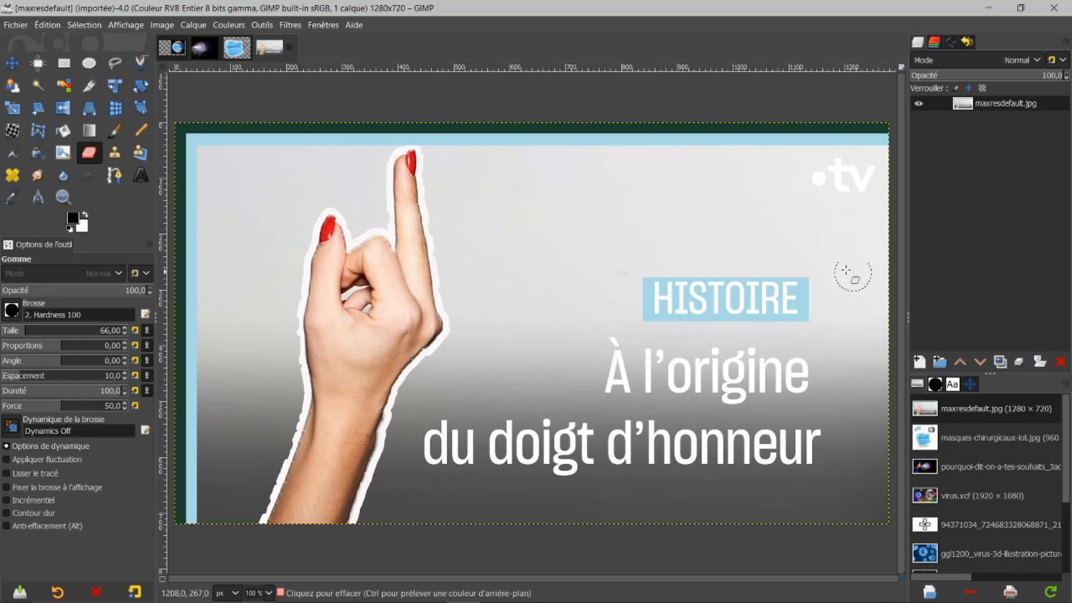
{"action": "left_click", "coordinate": [62, 85]}
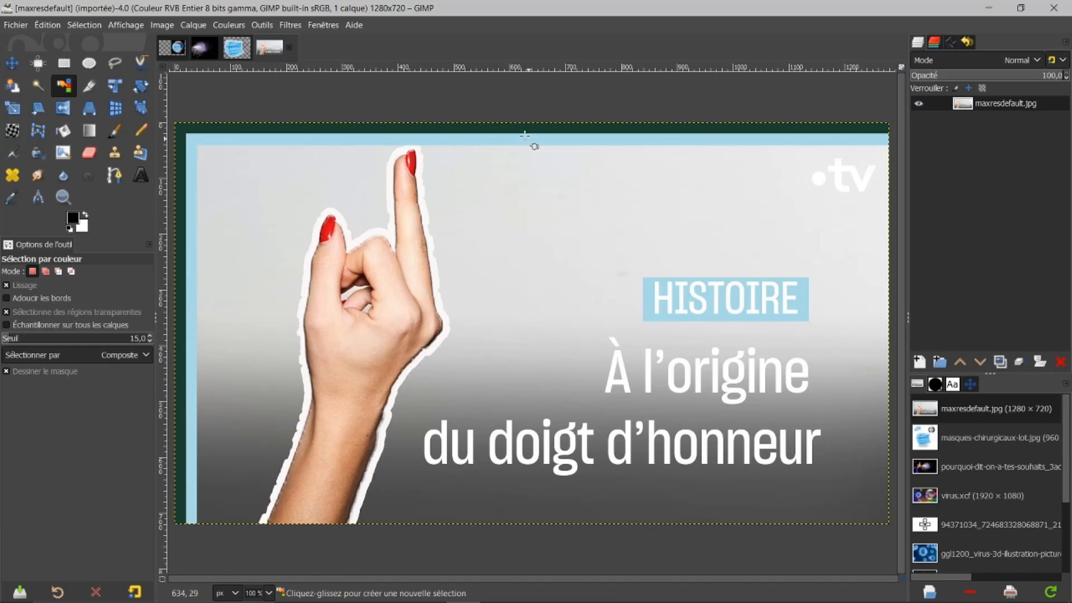
{"action": "left_click", "coordinate": [501, 129]}
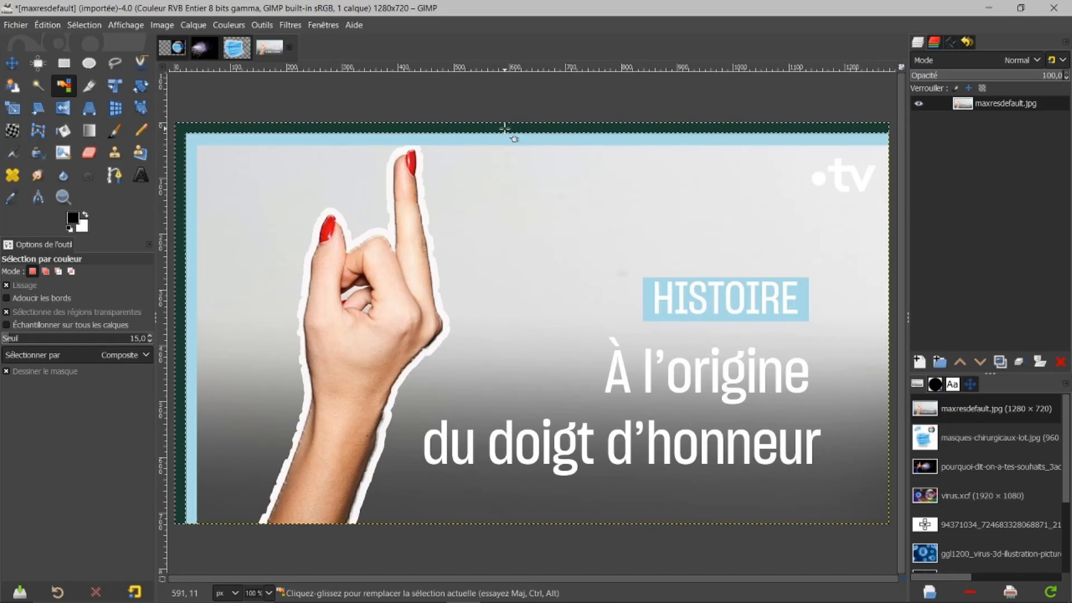
{"action": "key", "text": "Delete"}
{"action": "left_click", "coordinate": [472, 138]}
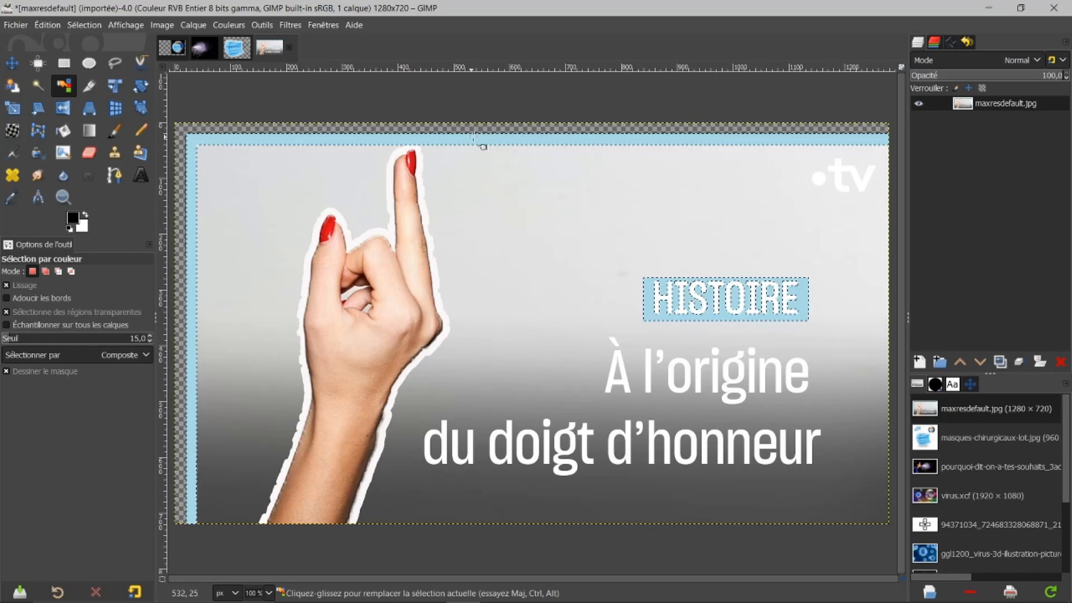
{"action": "key", "text": "Delete"}
Remove the grey gradient background around the hand band by band, selecting each shade by colour and deleting it.
{"action": "left_click", "coordinate": [502, 176]}
{"action": "key", "text": "Delete"}
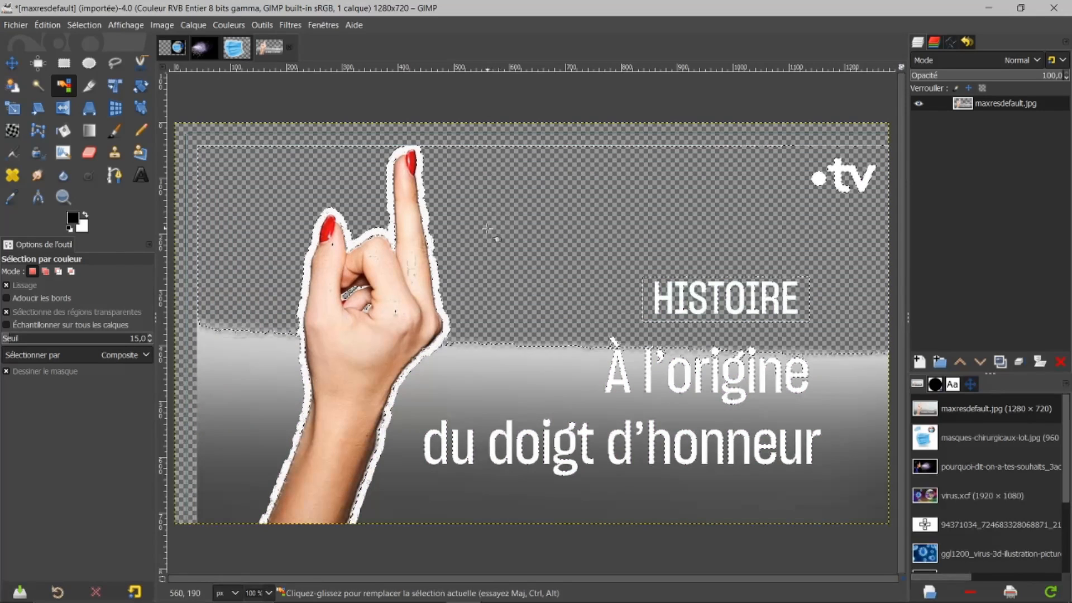
{"action": "left_click", "coordinate": [494, 372]}
{"action": "key", "text": "Delete"}
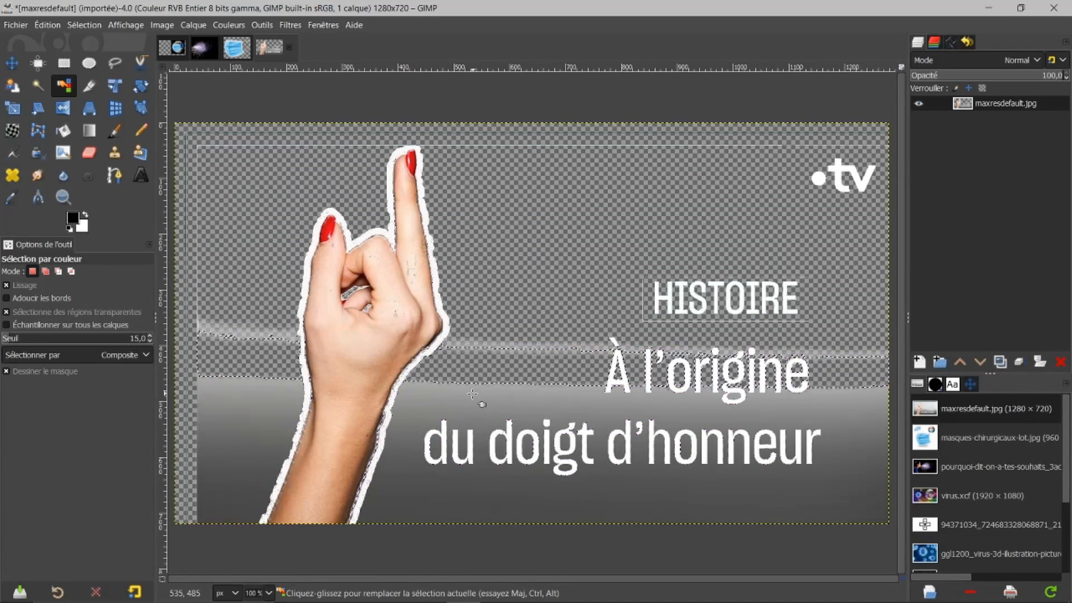
{"action": "left_click", "coordinate": [495, 396]}
{"action": "key", "text": "Delete"}
{"action": "left_click", "coordinate": [480, 355]}
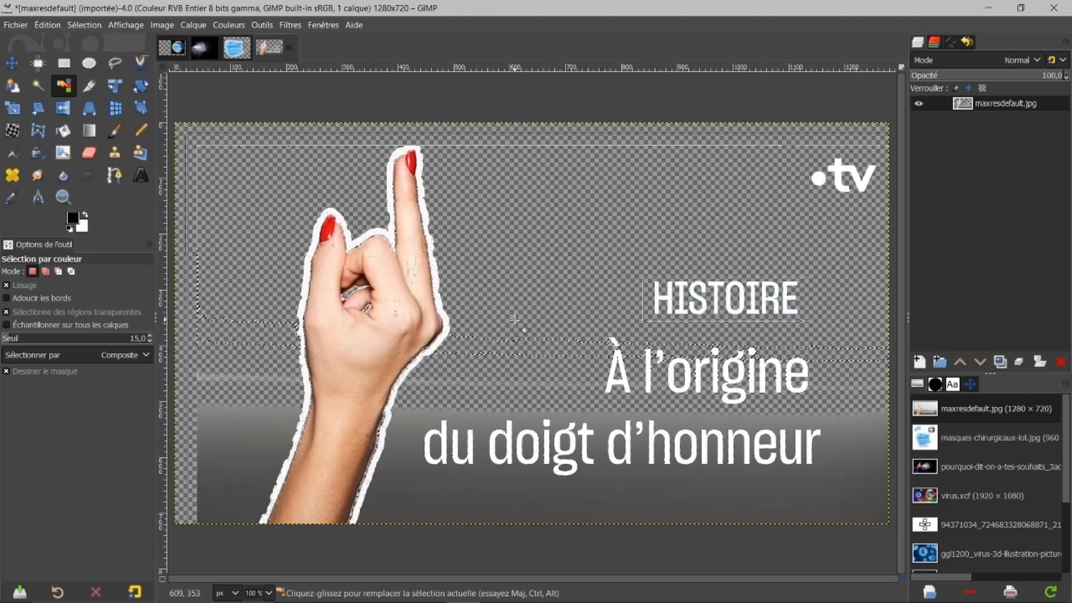
{"action": "key", "text": "Delete"}
{"action": "left_click", "coordinate": [486, 366]}
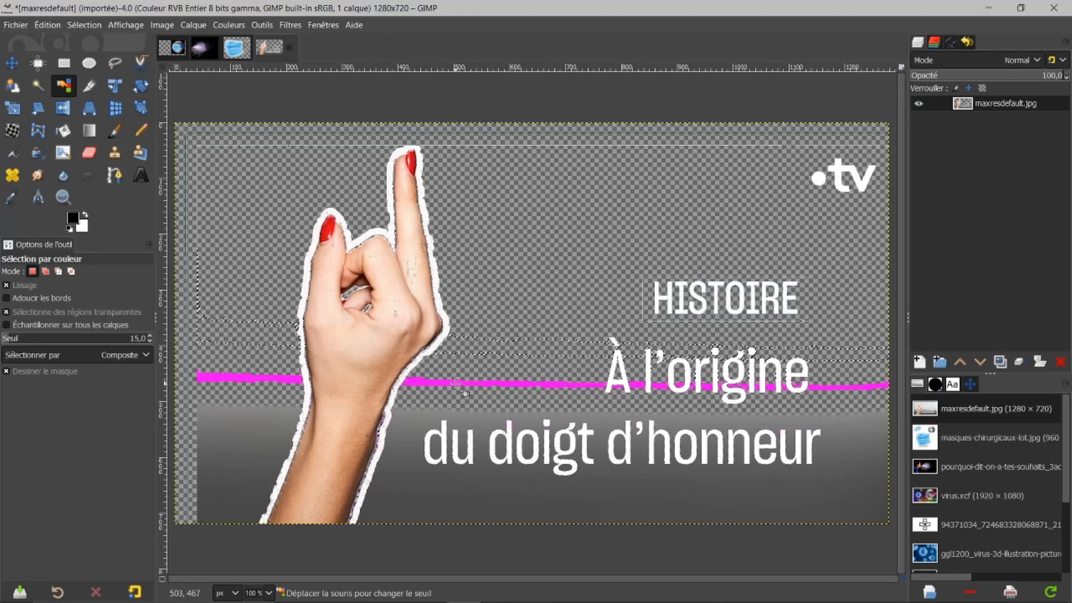
{"action": "key", "text": "Delete"}
{"action": "left_click", "coordinate": [443, 413]}
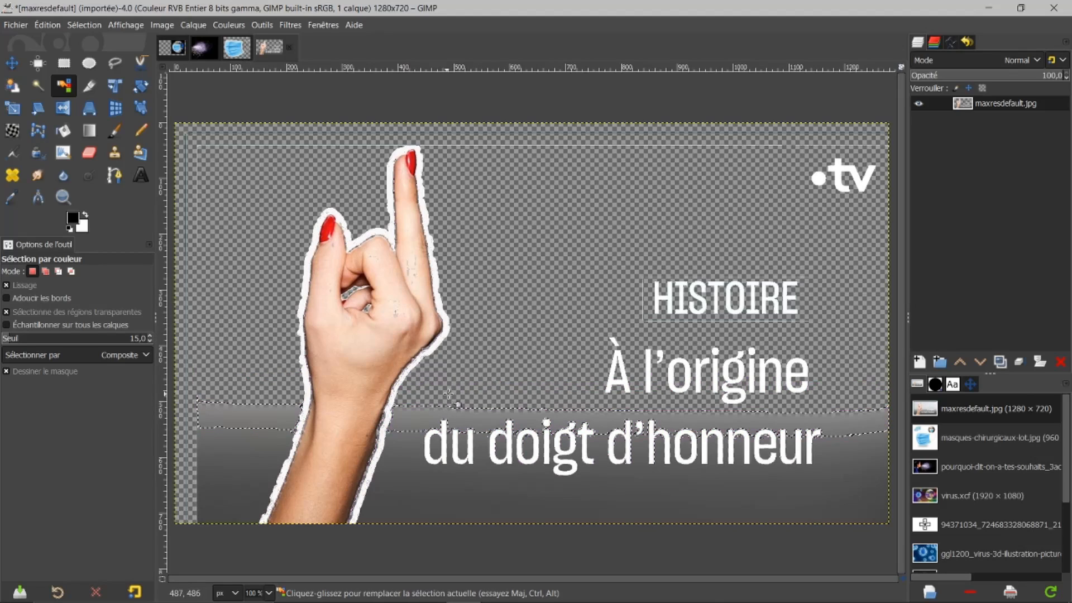
{"action": "key", "text": "Delete"}
{"action": "left_click", "coordinate": [421, 478]}
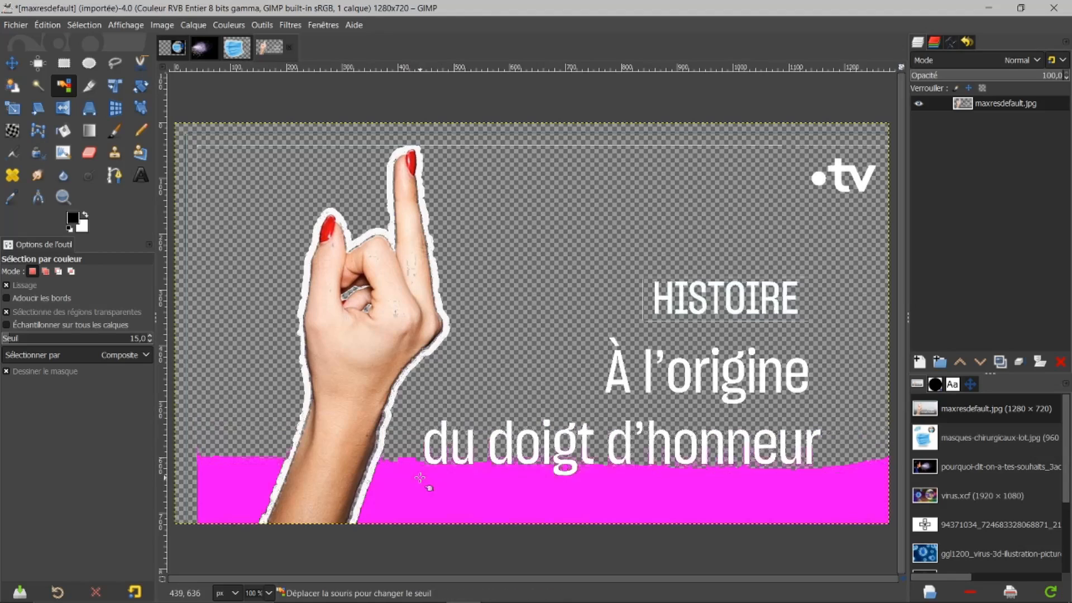
{"action": "key", "text": "Delete"}
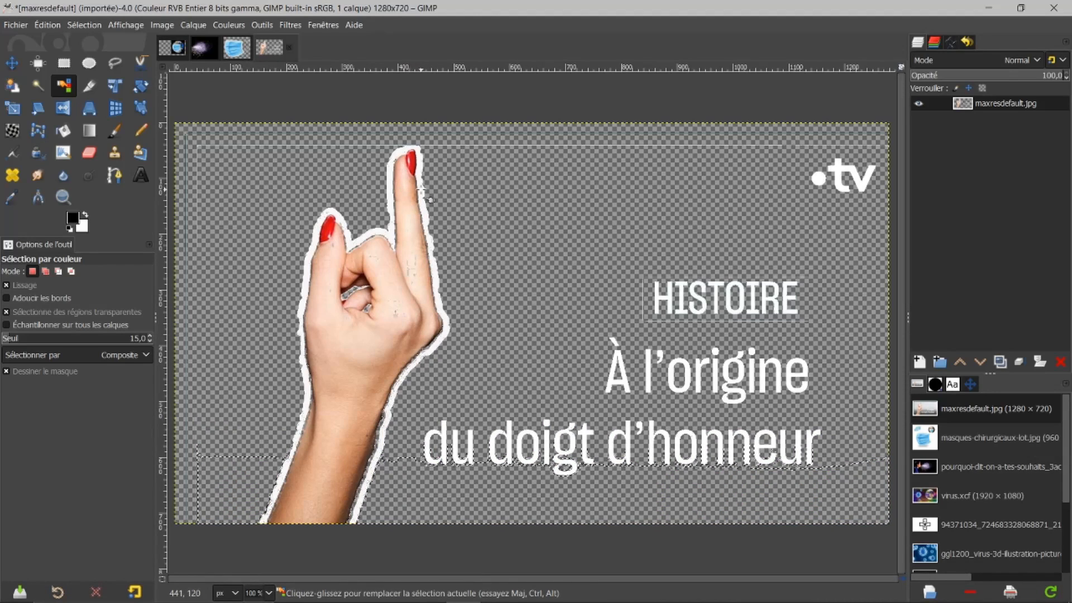
Select the white by colour and delete the outline around the hand together with the white lettering and logo.
{"action": "left_click_drag", "start_coordinate": [420, 192], "coordinate": [420, 191]}
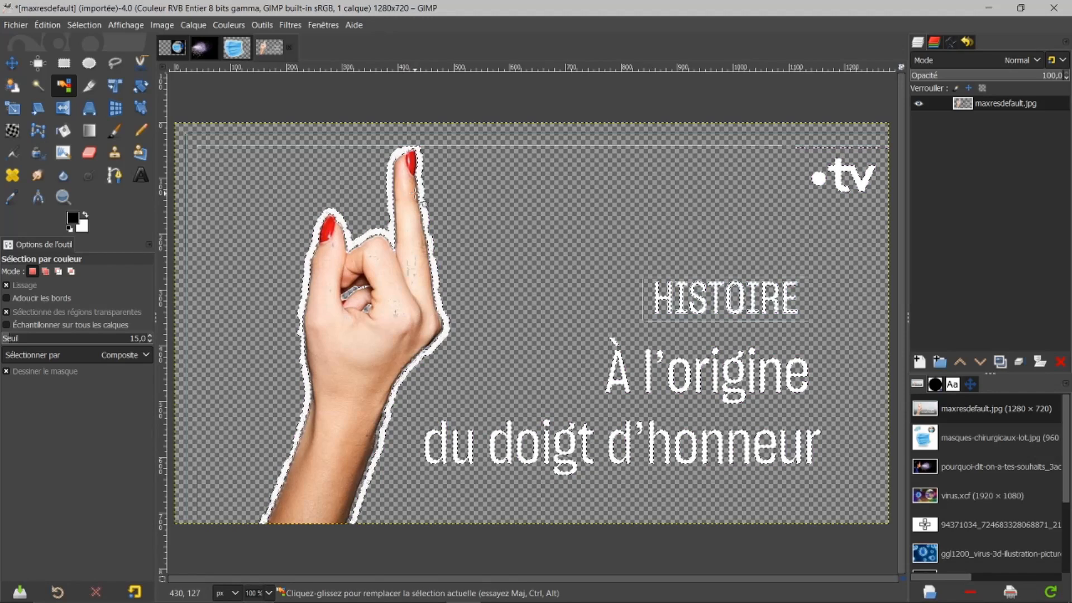
{"action": "key", "text": "Delete"}
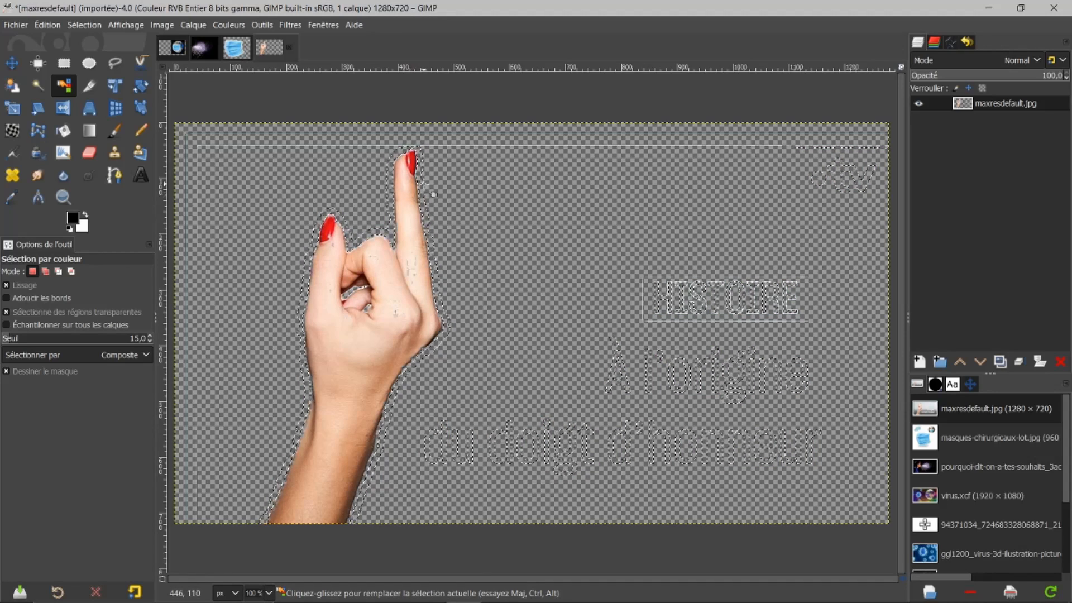
{"action": "left_click", "coordinate": [495, 145]}
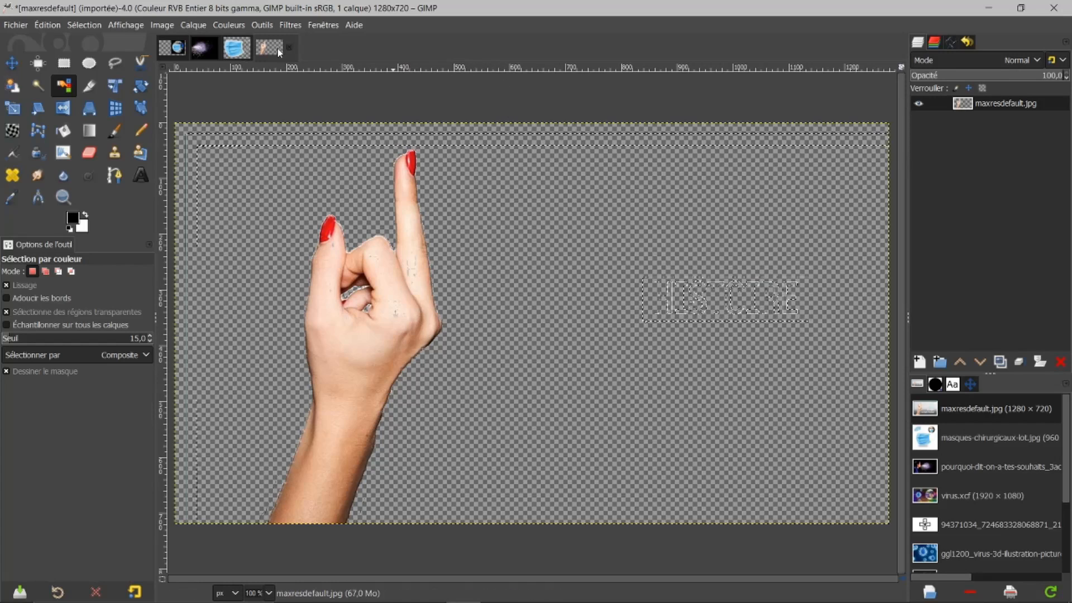
Clear the selection and crop the image to the area around the hand, 396 × 688 px.
{"action": "left_click", "coordinate": [85, 25]}
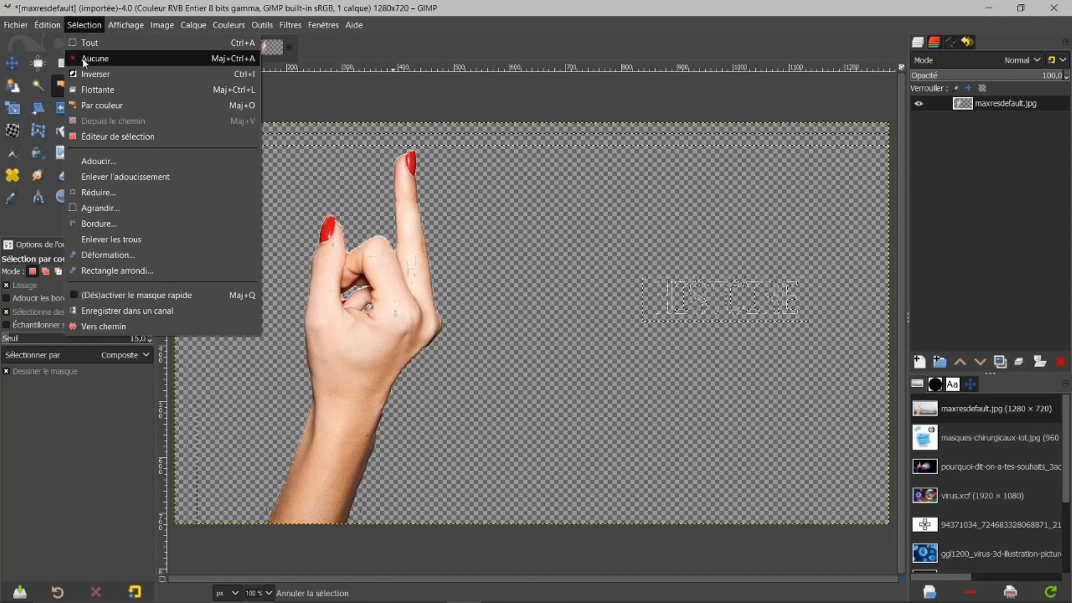
{"action": "left_click", "coordinate": [82, 58]}
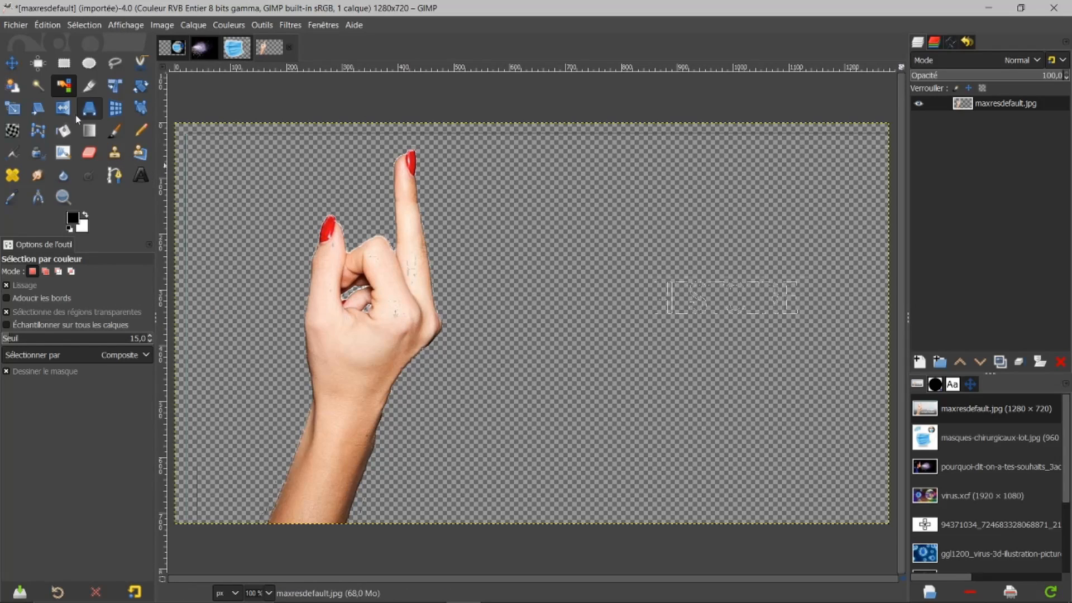
{"action": "left_click", "coordinate": [89, 87]}
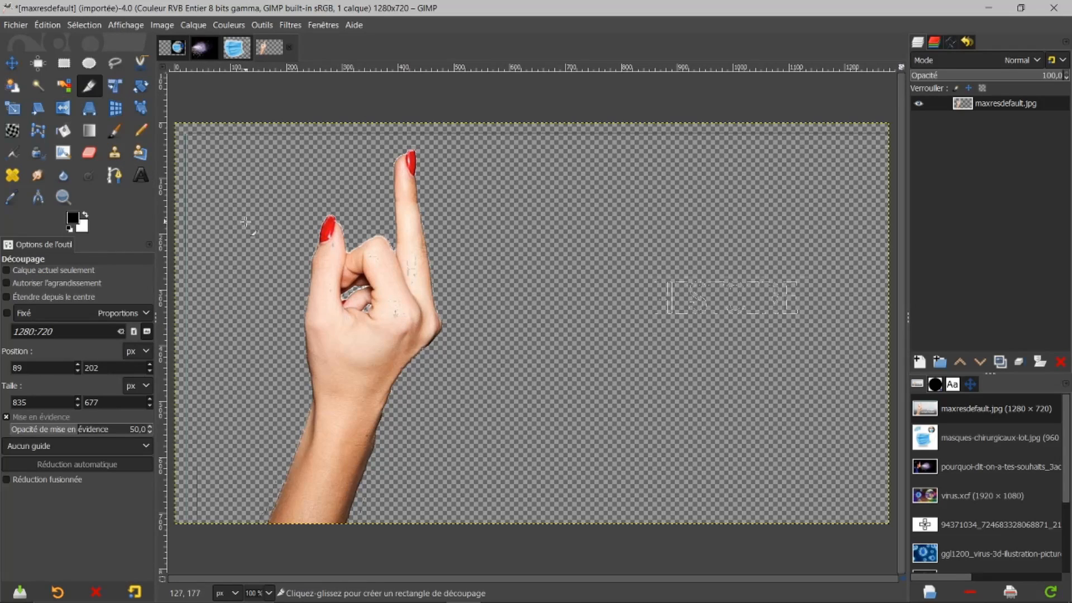
{"action": "left_click_drag", "start_coordinate": [246, 154], "coordinate": [467, 545]}
{"action": "left_click_drag", "start_coordinate": [348, 178], "coordinate": [348, 164]}
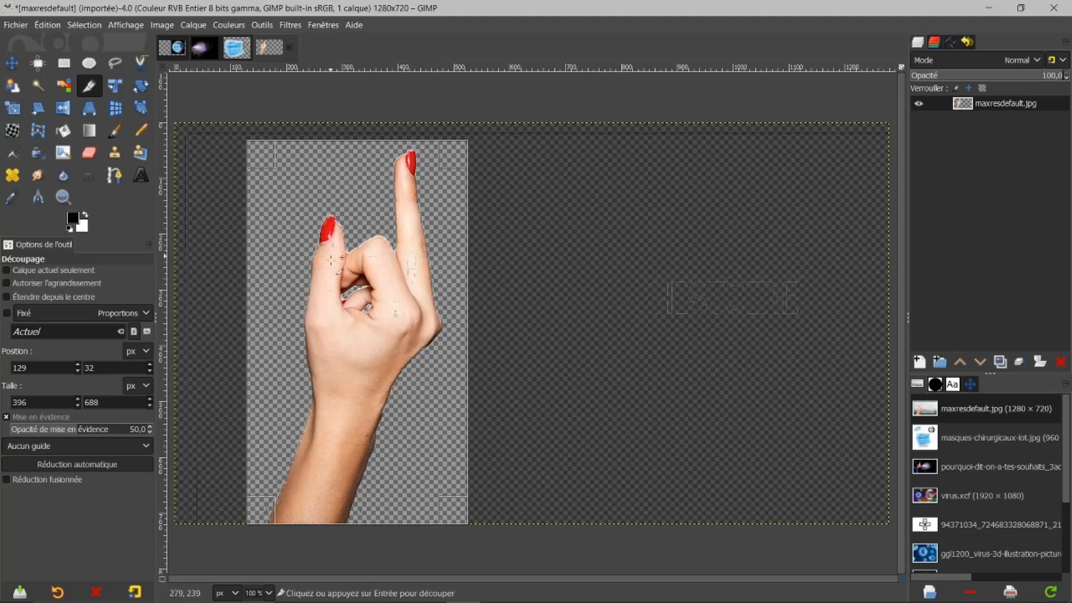
{"action": "left_click", "coordinate": [347, 314]}
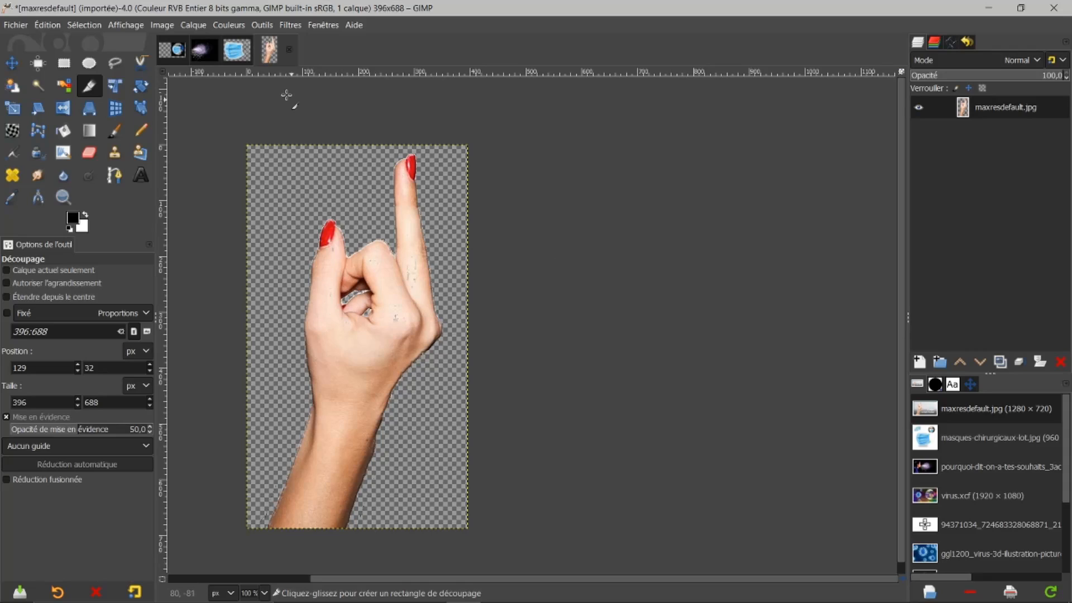
Trim the hand's edge by selecting its alpha, shrinking the selection by 1 px, inverting it, deleting the fringe and deselecting.
{"action": "right_click", "coordinate": [979, 110]}
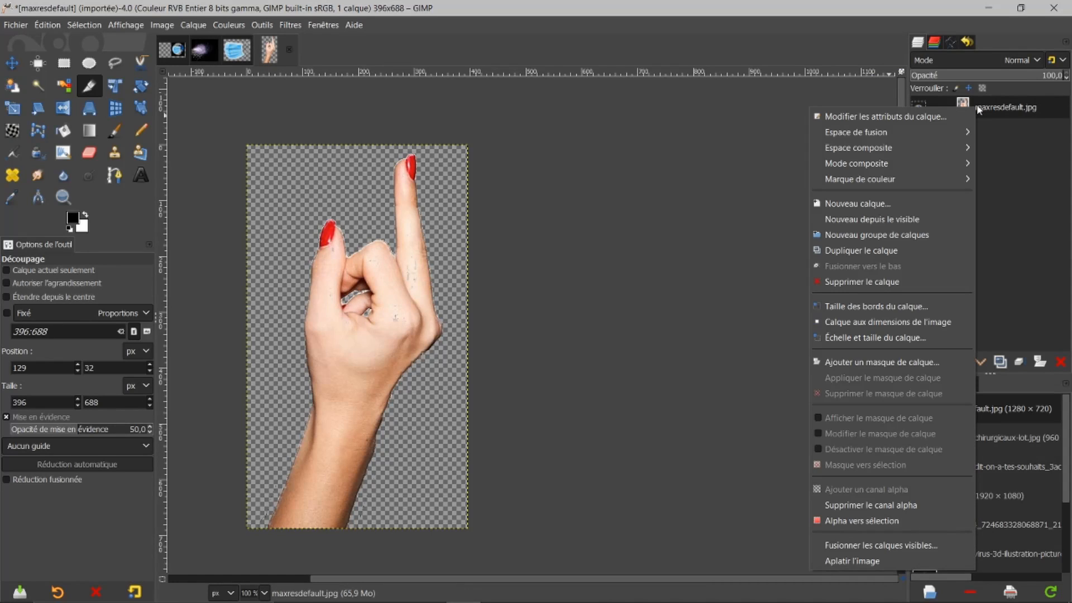
{"action": "left_click", "coordinate": [890, 523]}
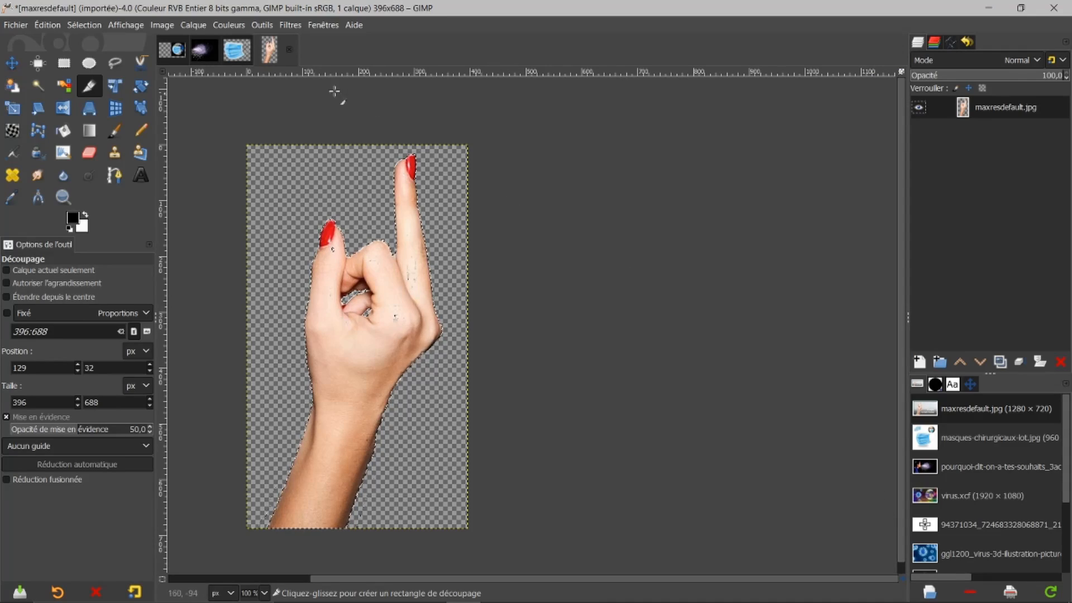
{"action": "left_click", "coordinate": [82, 25]}
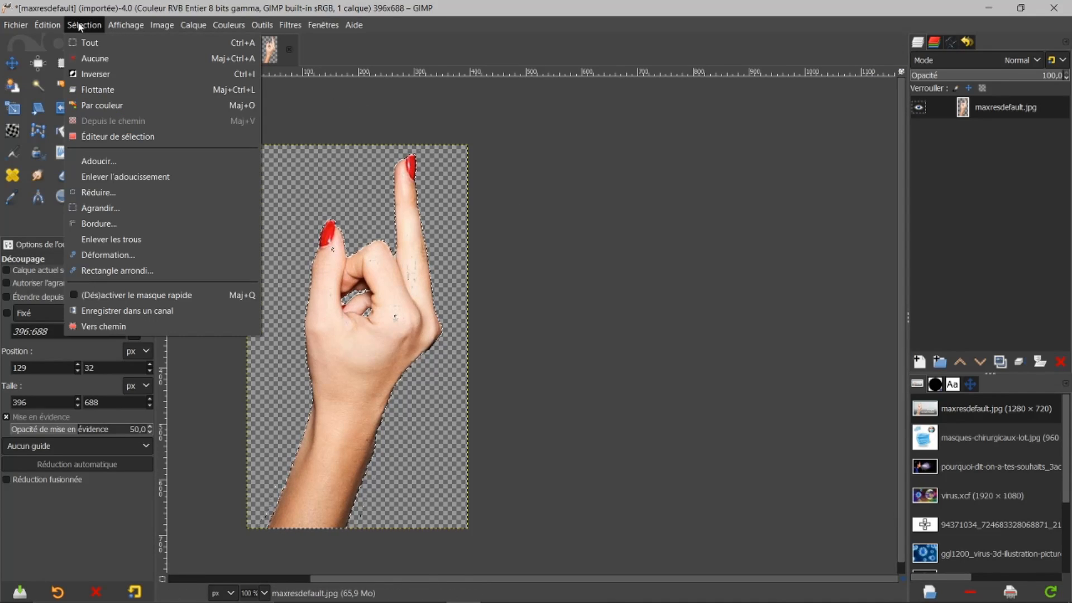
{"action": "left_click", "coordinate": [83, 192]}
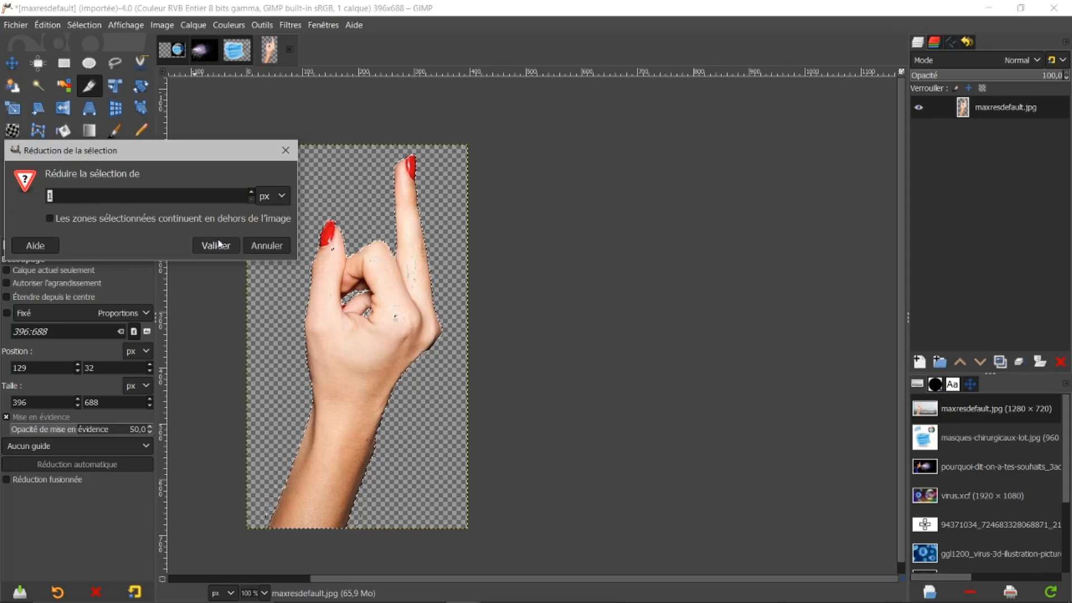
{"action": "left_click", "coordinate": [217, 246]}
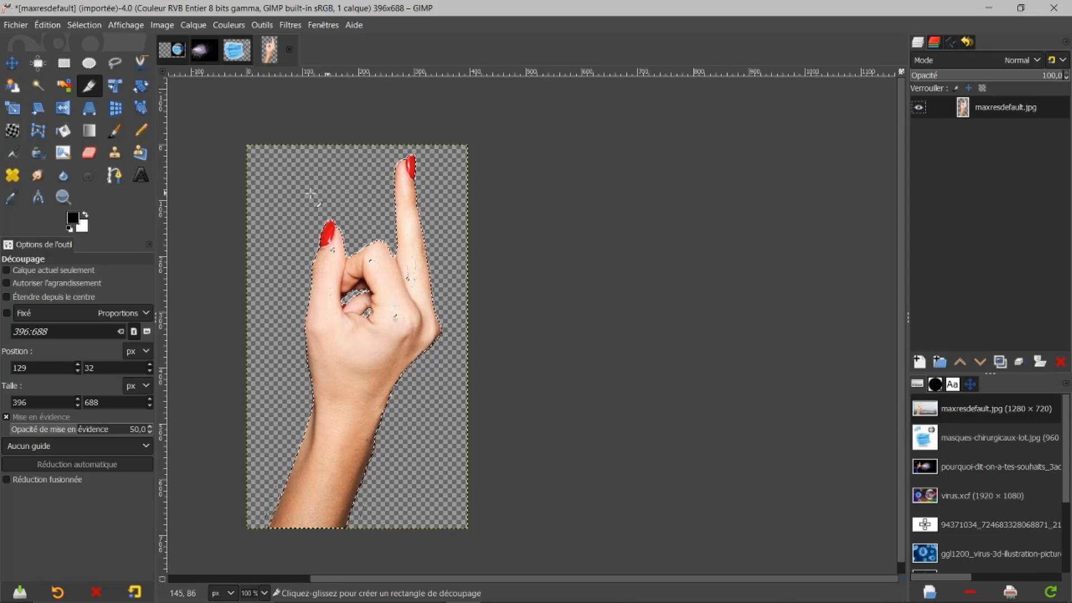
{"action": "left_click", "coordinate": [88, 25]}
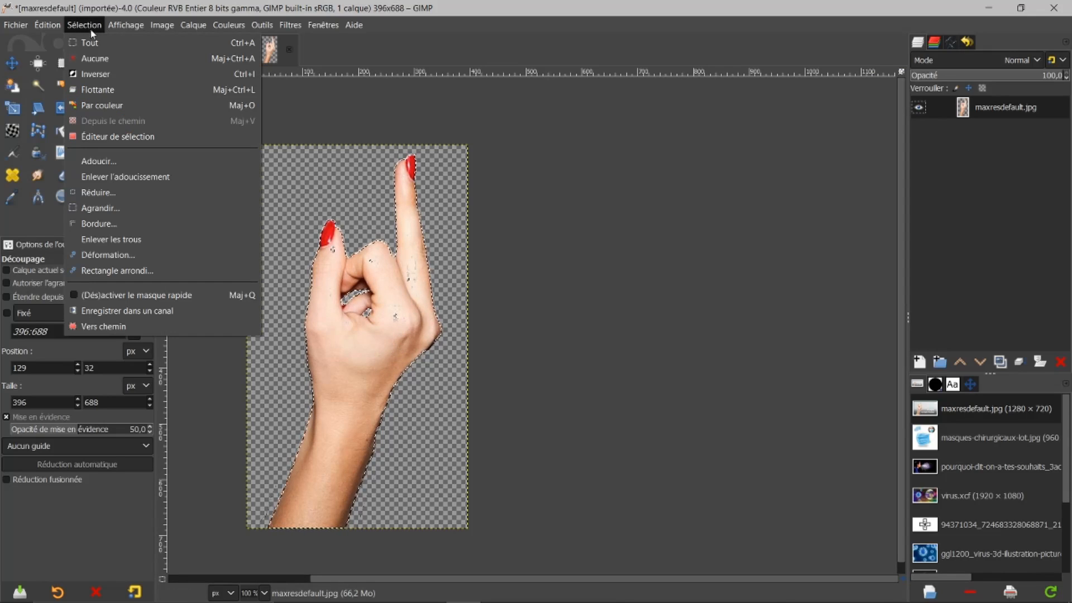
{"action": "left_click", "coordinate": [83, 71]}
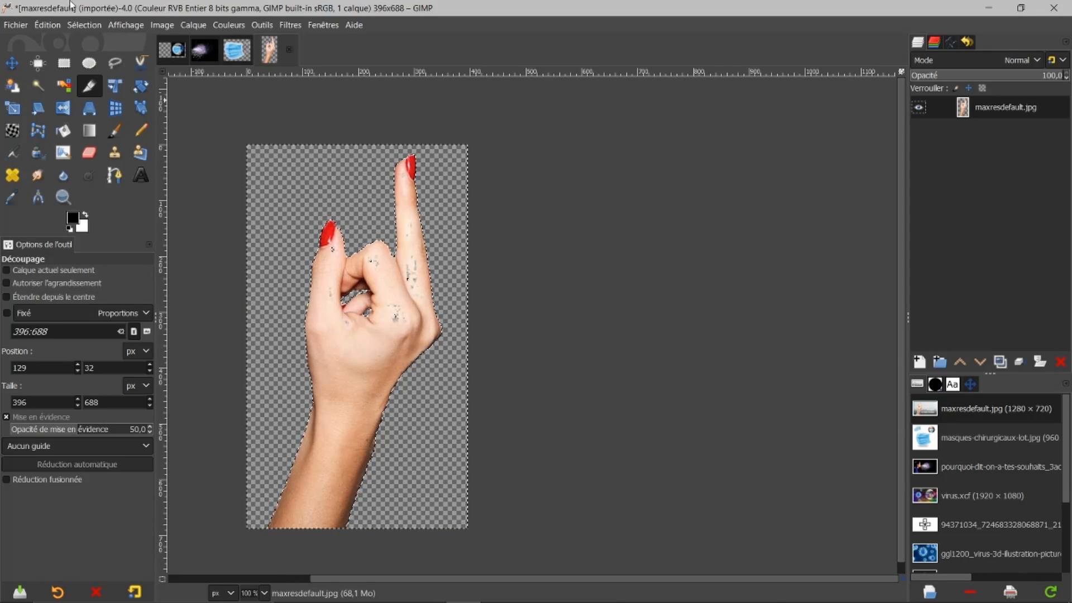
{"action": "left_click", "coordinate": [81, 25]}
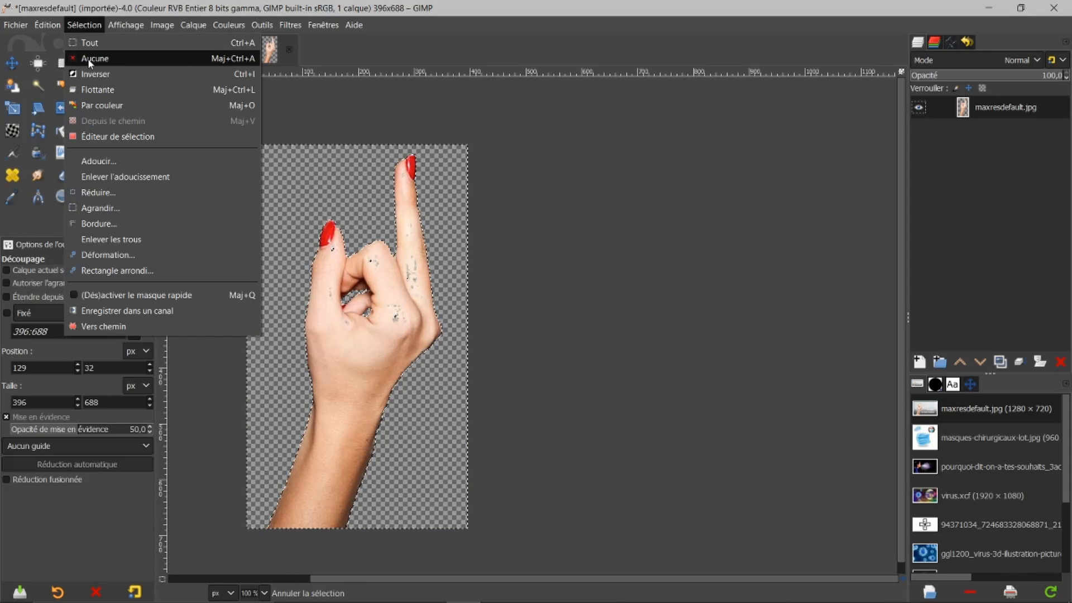
{"action": "left_click", "coordinate": [89, 60]}
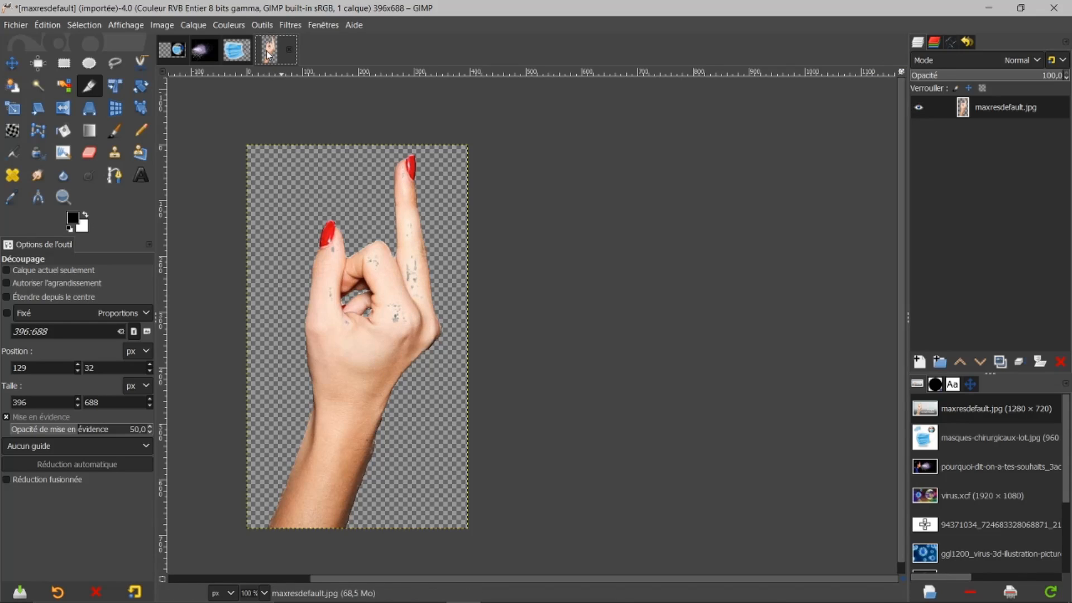
Bring the cut-out hand into virus.xcf as the top layer and move it over the Earth's blue ear.
{"action": "left_click_drag", "start_coordinate": [268, 55], "coordinate": [917, 176]}
{"action": "left_click_drag", "start_coordinate": [974, 134], "coordinate": [988, 103]}
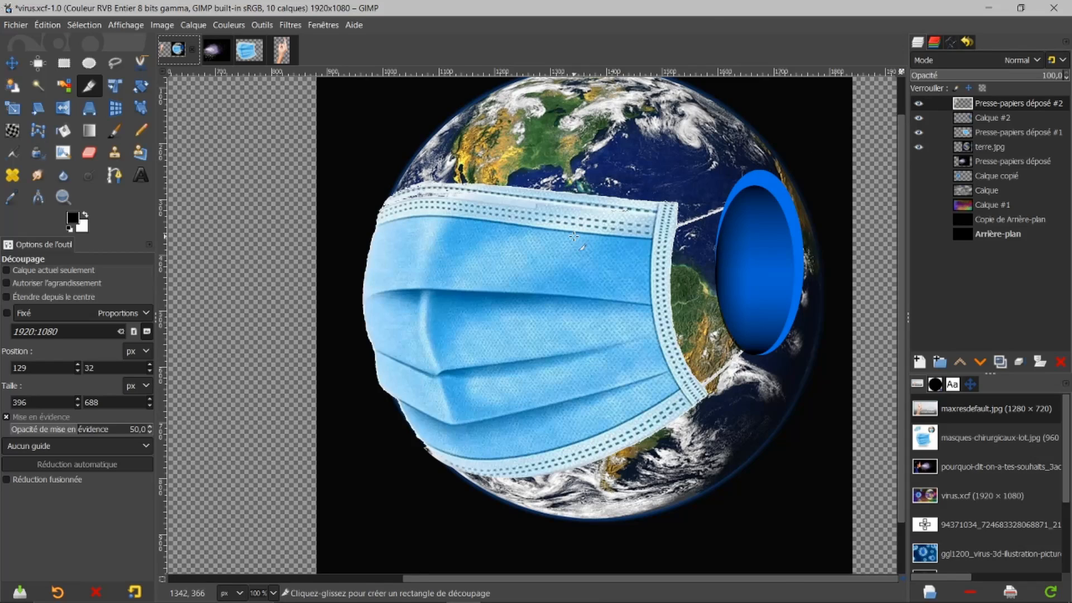
{"action": "scroll", "coordinate": [574, 237], "scroll_direction": "down", "scroll_amount": 1}
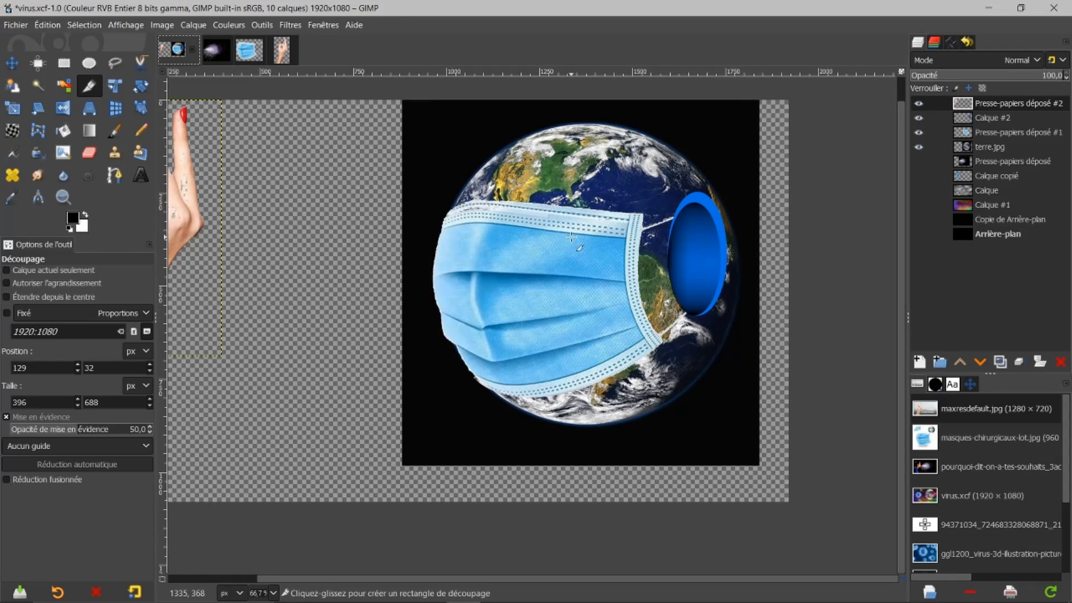
{"action": "scroll", "coordinate": [570, 237], "scroll_direction": "down", "scroll_amount": 1}
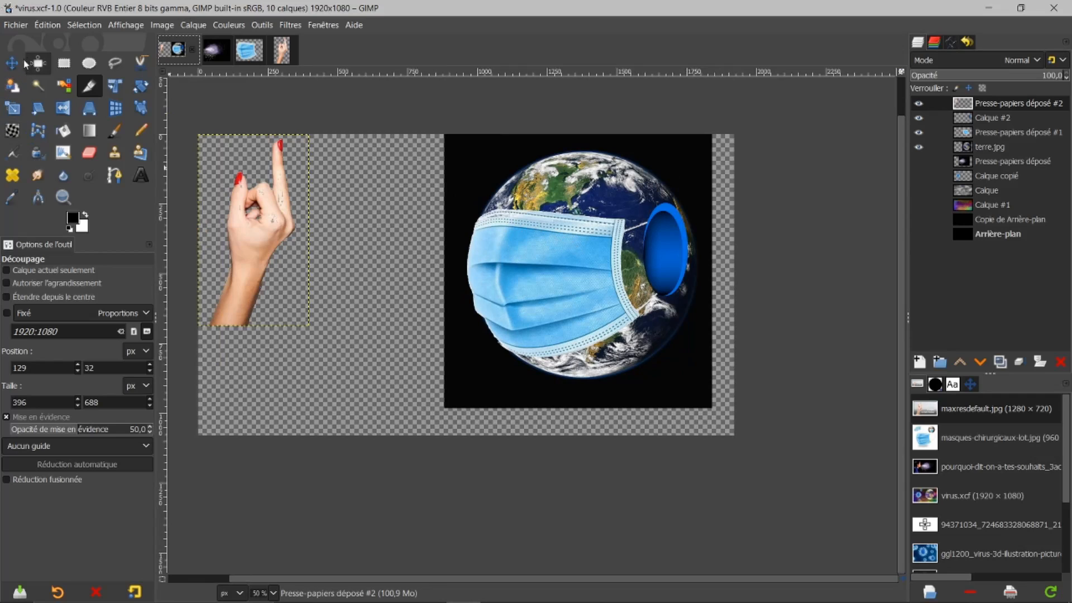
{"action": "left_click", "coordinate": [12, 64]}
{"action": "left_click_drag", "start_coordinate": [266, 214], "coordinate": [666, 245]}
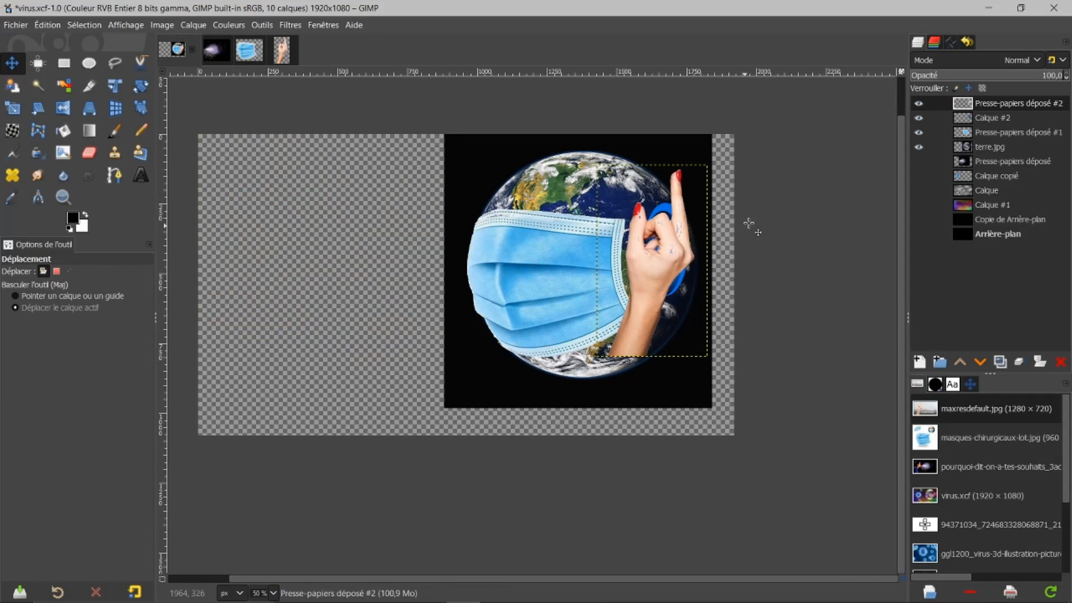
Scale the hand layer down to about 236 × 410 px with its aspect ratio locked.
{"action": "scroll", "coordinate": [720, 223], "scroll_direction": "up", "scroll_amount": 2}
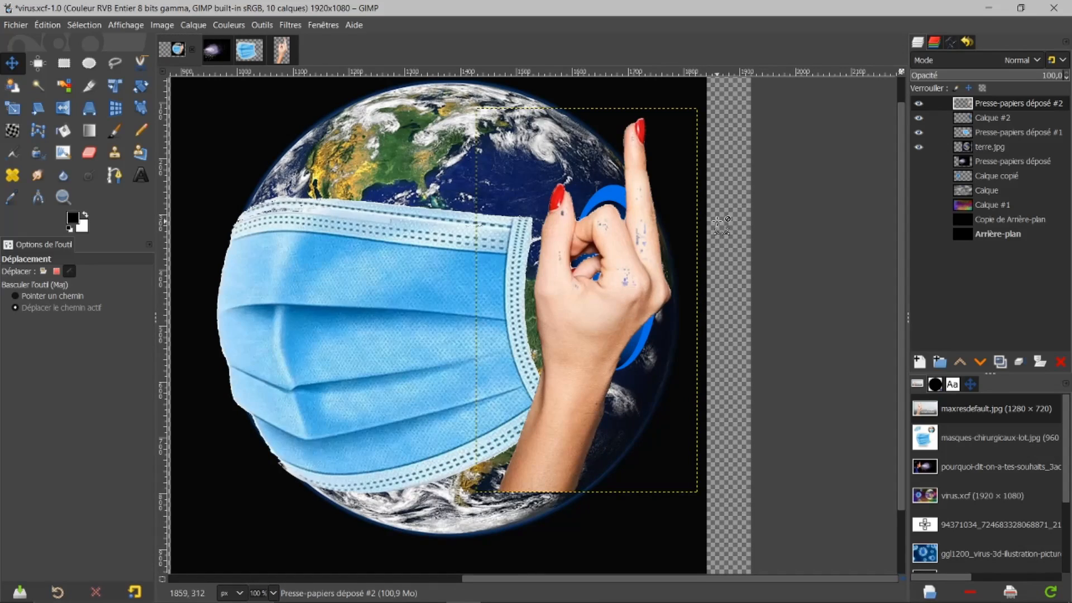
{"action": "scroll", "coordinate": [903, 256], "scroll_direction": "up", "scroll_amount": 2}
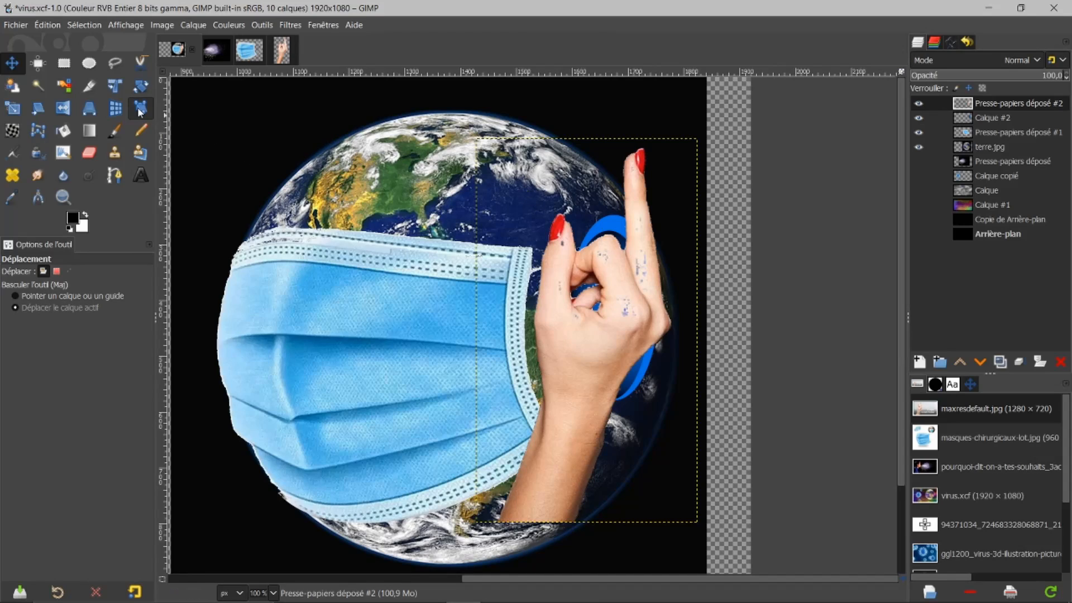
{"action": "left_click", "coordinate": [13, 108]}
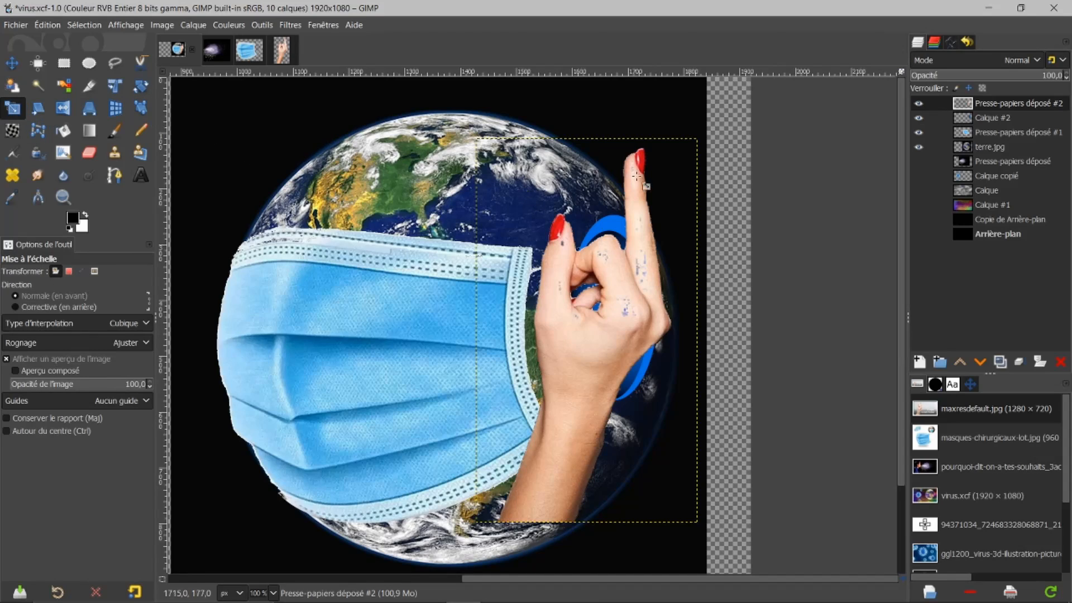
{"action": "left_click", "coordinate": [637, 245]}
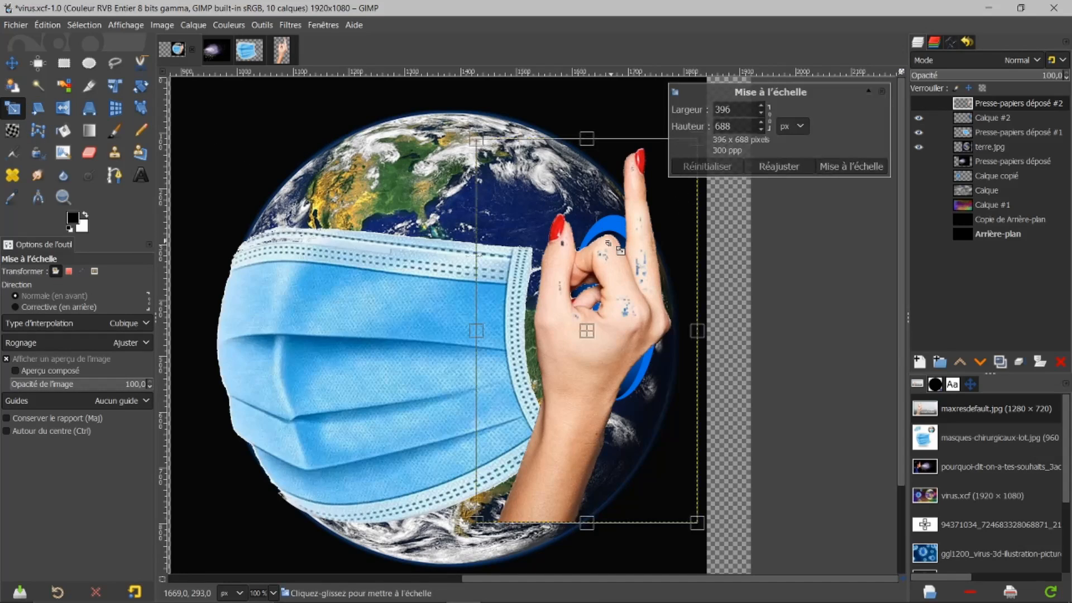
{"action": "left_click", "coordinate": [770, 118]}
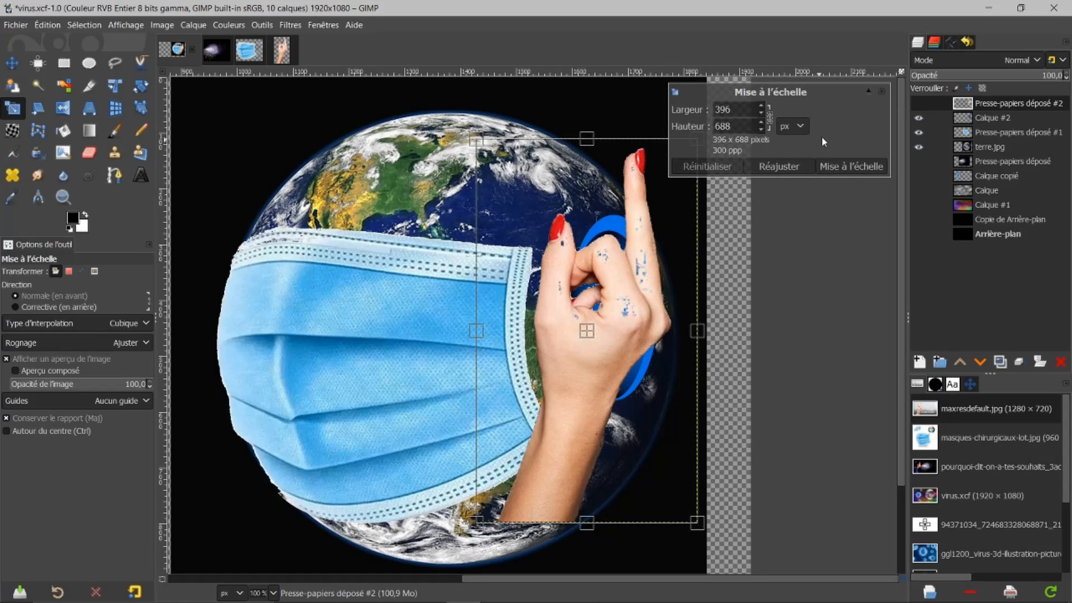
{"action": "left_click", "coordinate": [867, 92]}
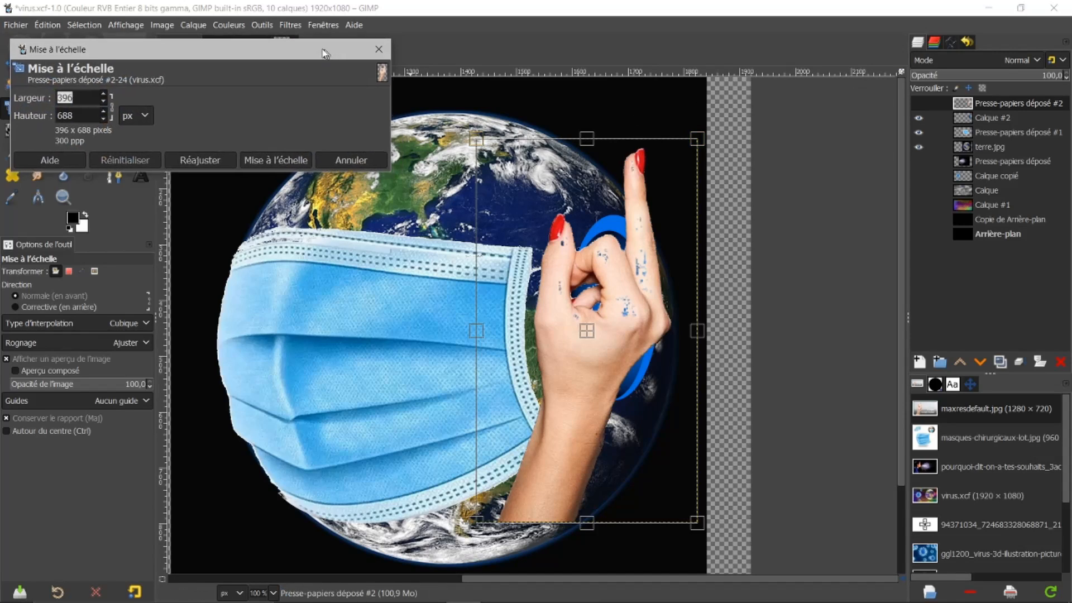
{"action": "left_click_drag", "start_coordinate": [324, 53], "coordinate": [299, 43]}
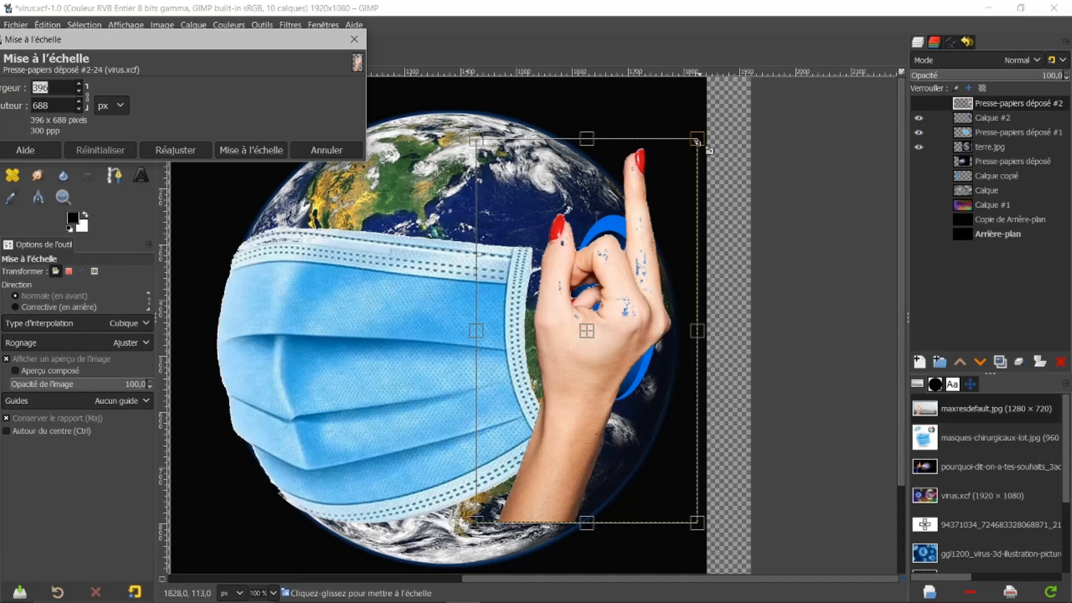
{"action": "left_click_drag", "start_coordinate": [696, 142], "coordinate": [566, 275]}
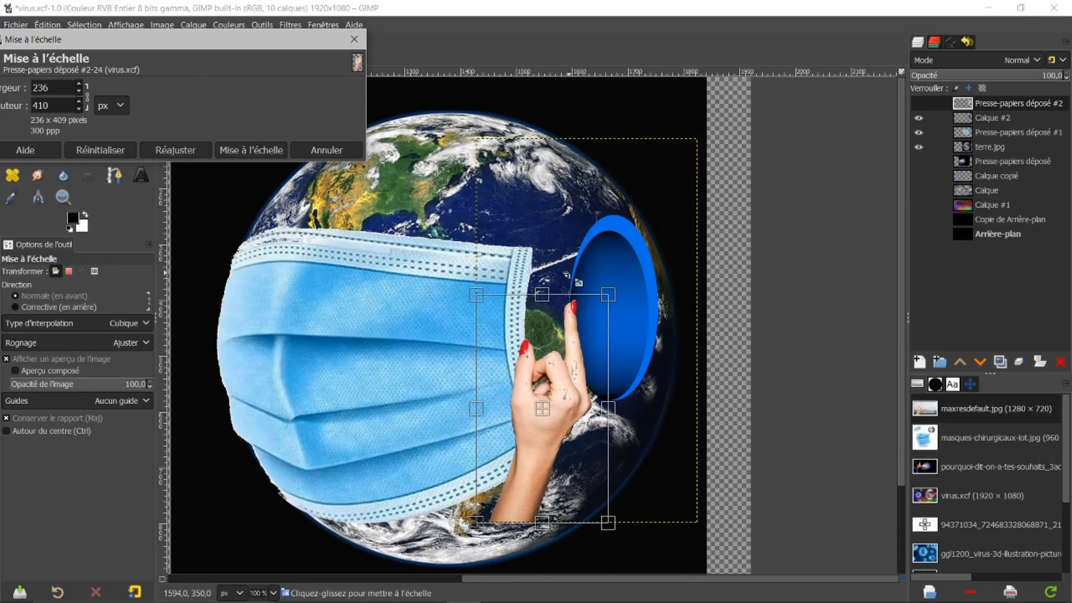
Position the hand over the upper part of the ear, reduce it to 227 × 394 px and apply the scaling.
{"action": "left_click_drag", "start_coordinate": [552, 420], "coordinate": [617, 289]}
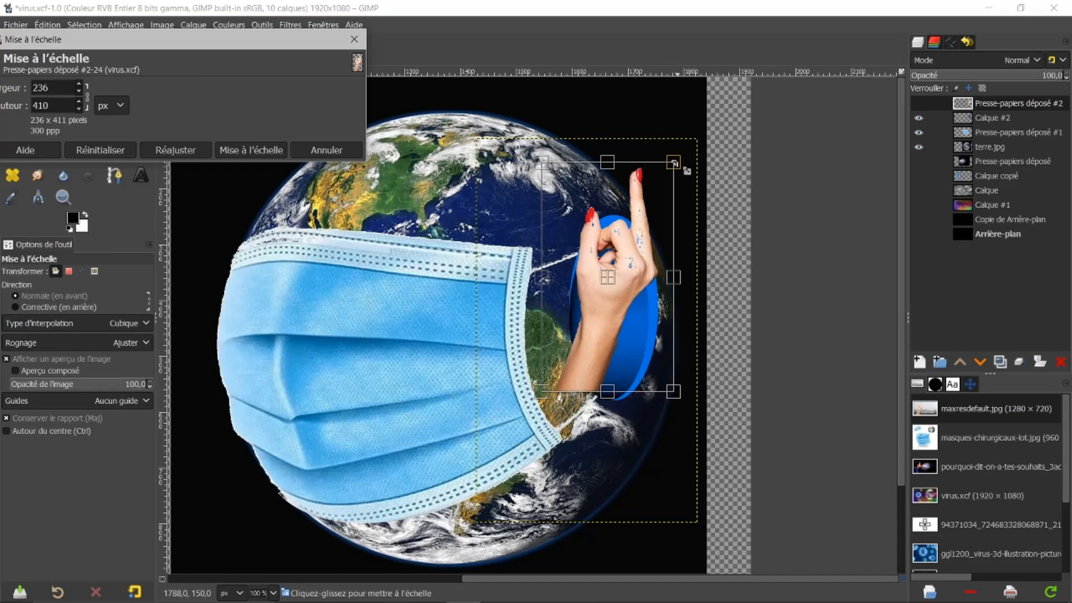
{"action": "left_click_drag", "start_coordinate": [684, 169], "coordinate": [679, 178]}
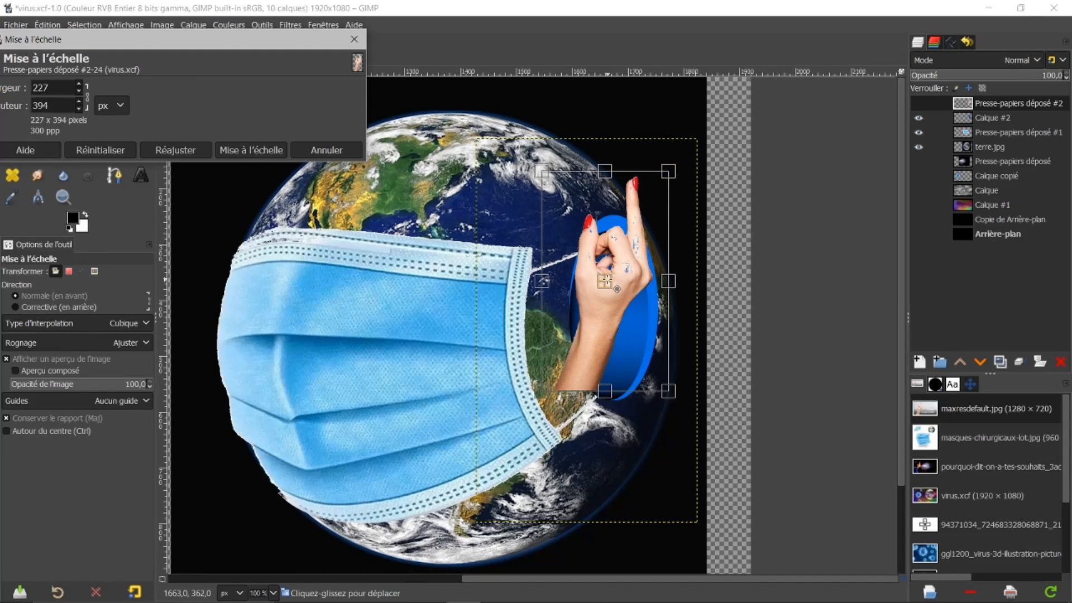
{"action": "left_click_drag", "start_coordinate": [617, 289], "coordinate": [620, 265]}
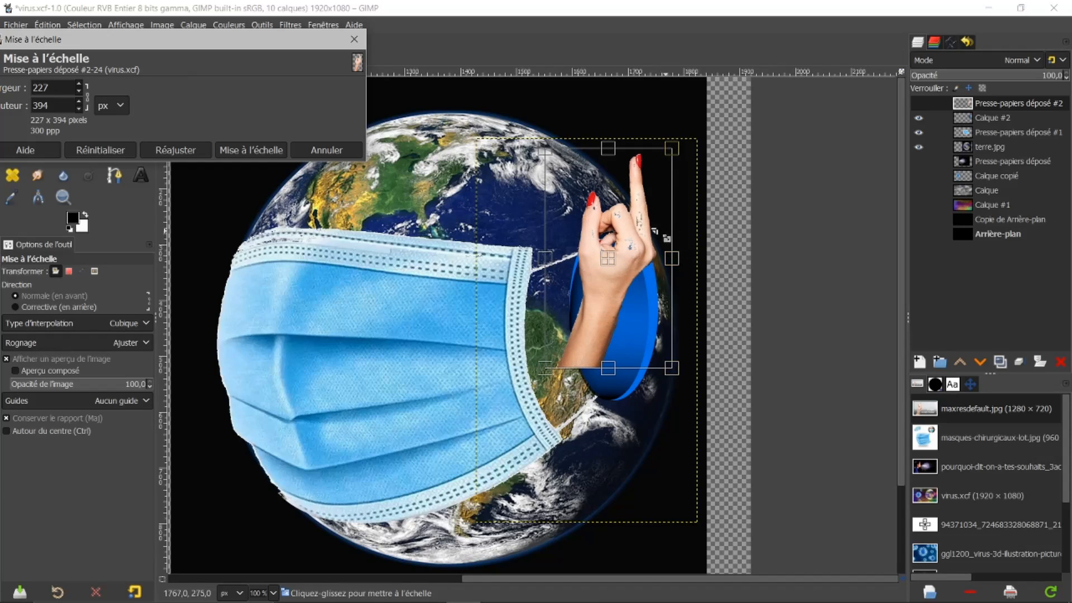
{"action": "left_click", "coordinate": [266, 149]}
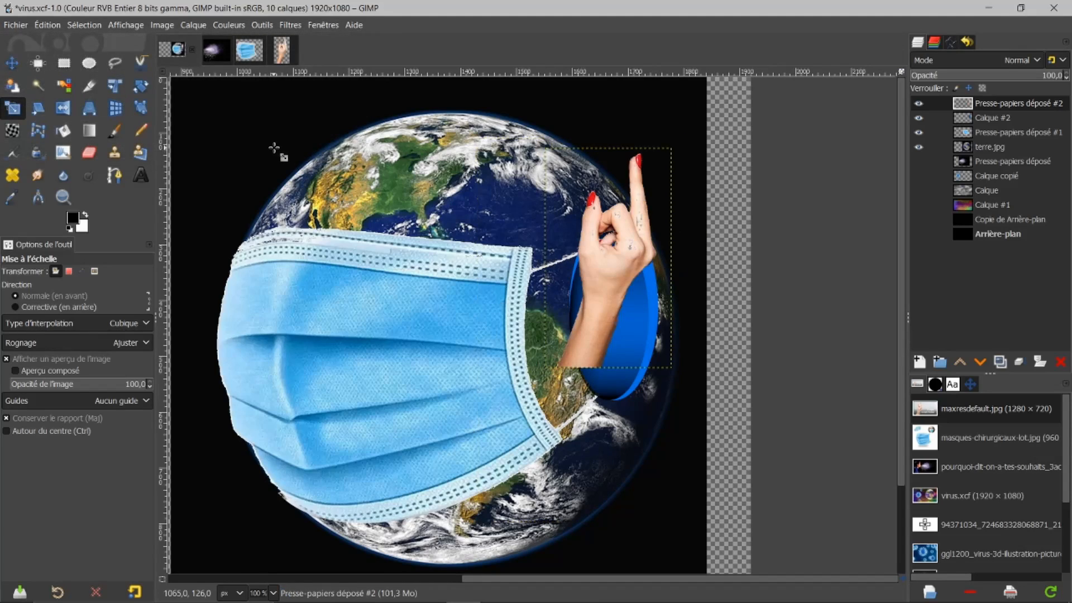
Expand the hand layer to the image size and warp the forearm into a curve towards the mask with a 189.27 px warp brush.
{"action": "right_click", "coordinate": [991, 107]}
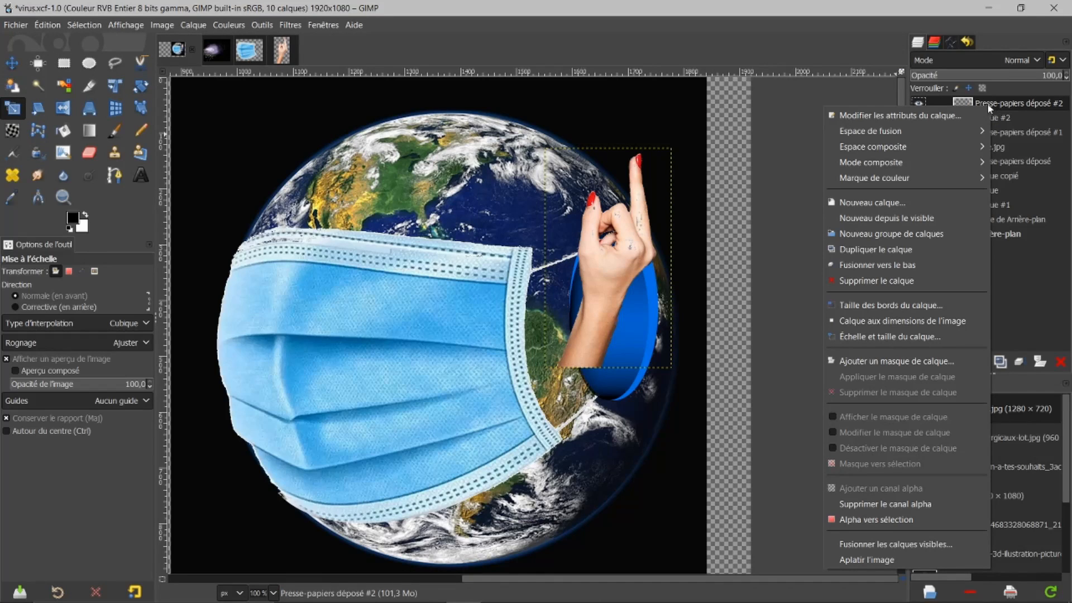
{"action": "left_click", "coordinate": [916, 321]}
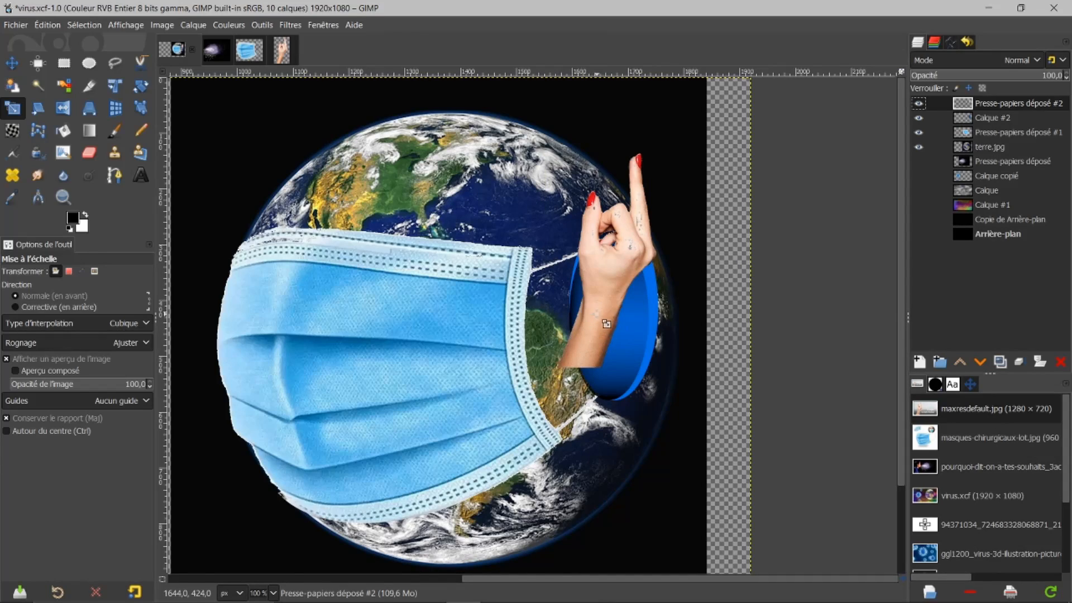
{"action": "left_click", "coordinate": [12, 133]}
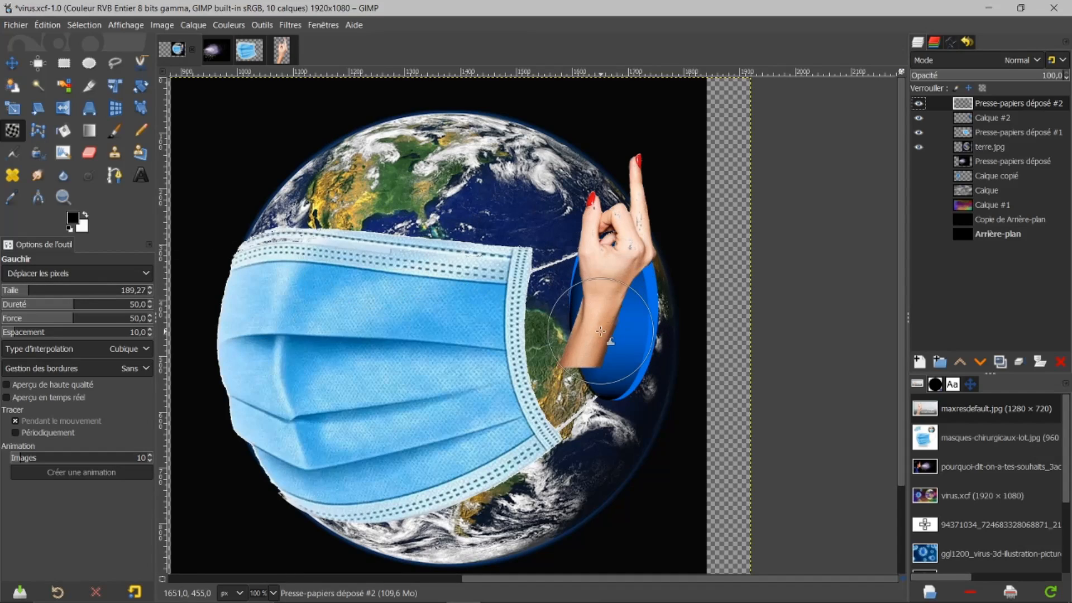
{"action": "left_click_drag", "start_coordinate": [595, 364], "coordinate": [557, 315]}
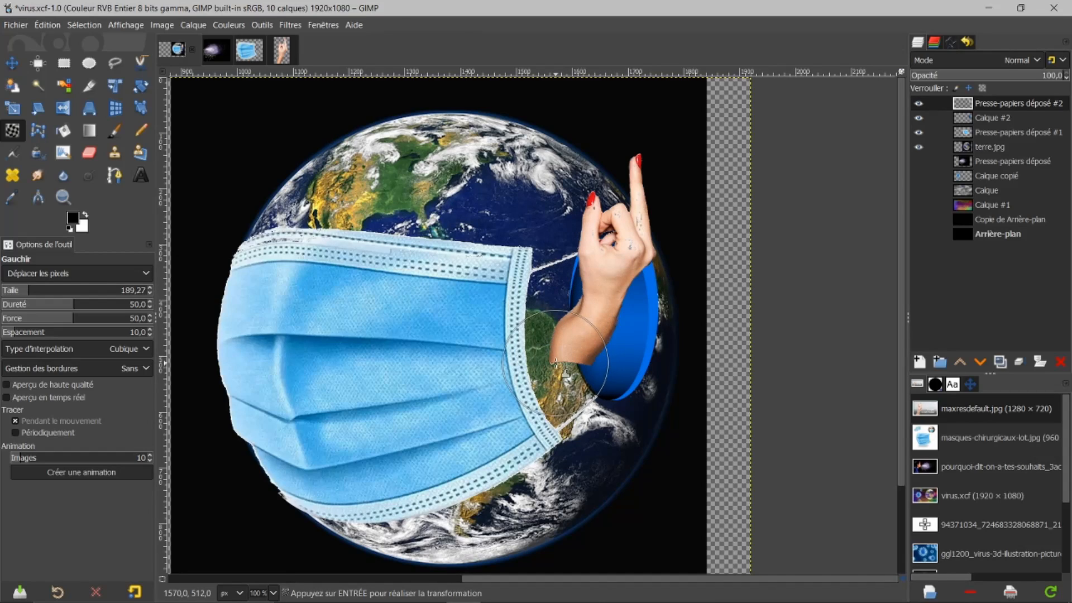
{"action": "left_click_drag", "start_coordinate": [554, 361], "coordinate": [540, 346]}
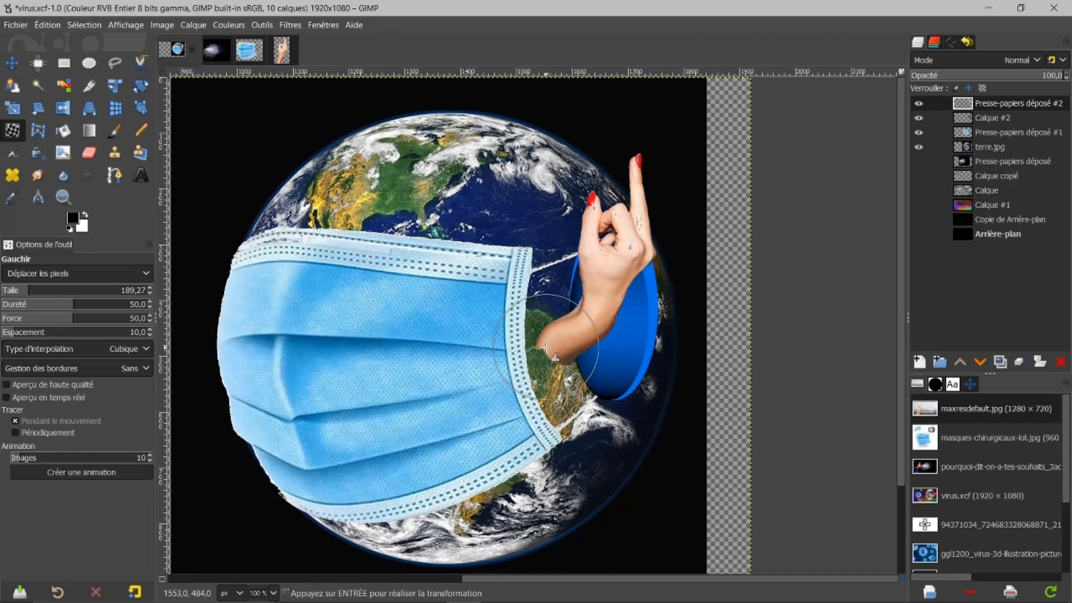
{"action": "left_click_drag", "start_coordinate": [560, 365], "coordinate": [547, 360]}
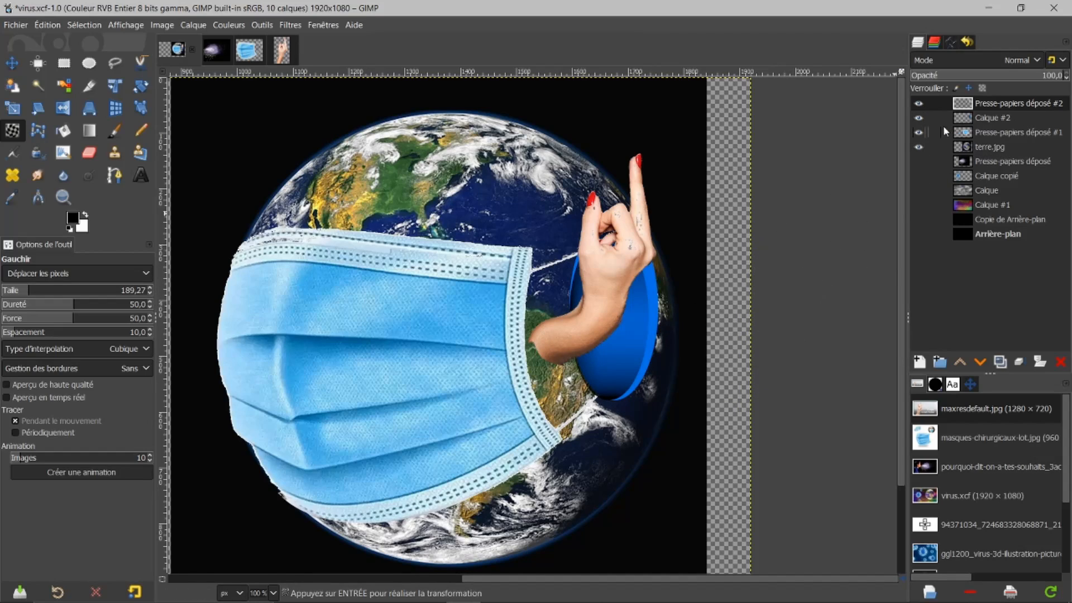
Create a selection from the alpha of the ear layer Calque #2, make the hand layer active and invert the selection.
{"action": "left_click", "coordinate": [993, 117]}
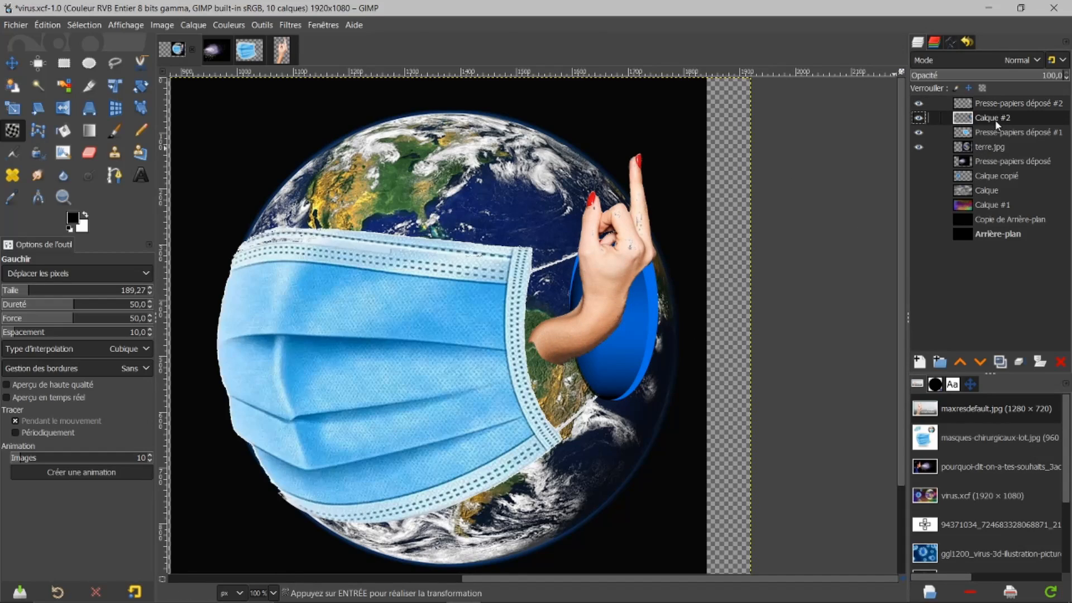
{"action": "right_click", "coordinate": [996, 118]}
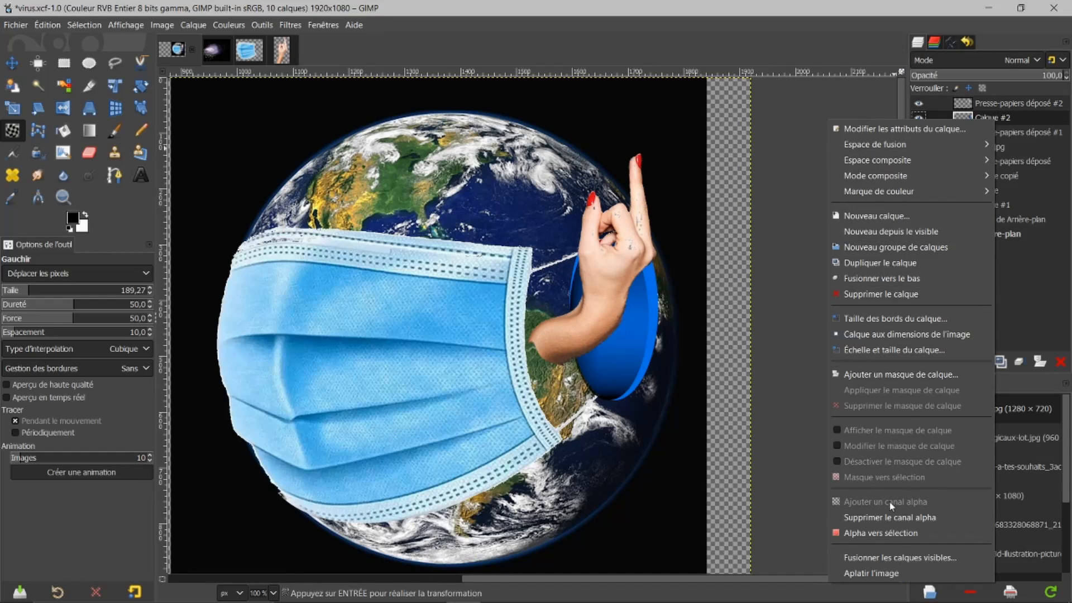
{"action": "left_click", "coordinate": [868, 532]}
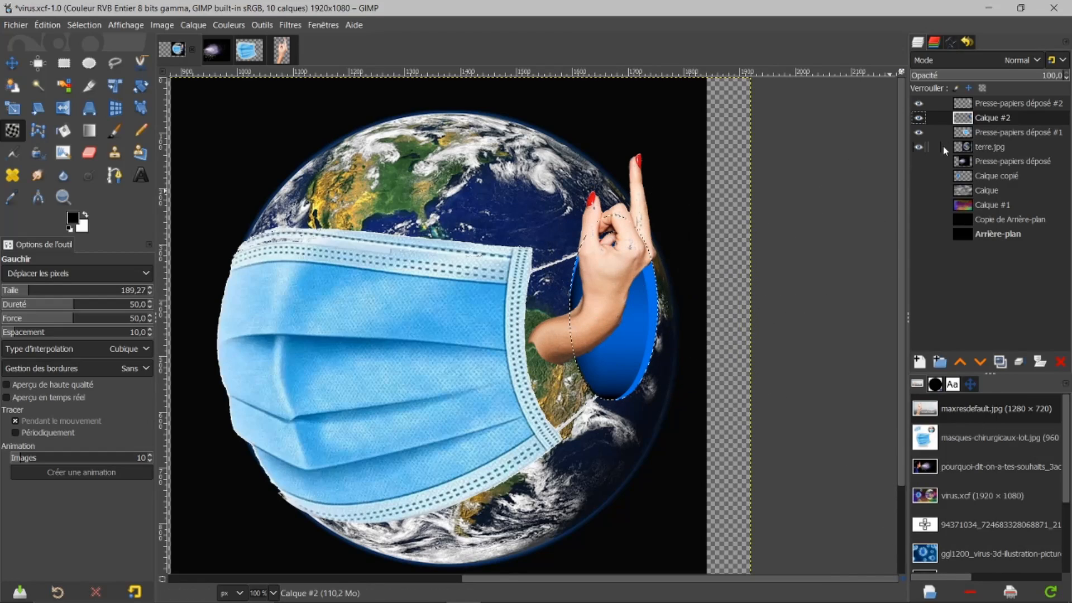
{"action": "left_click", "coordinate": [979, 105]}
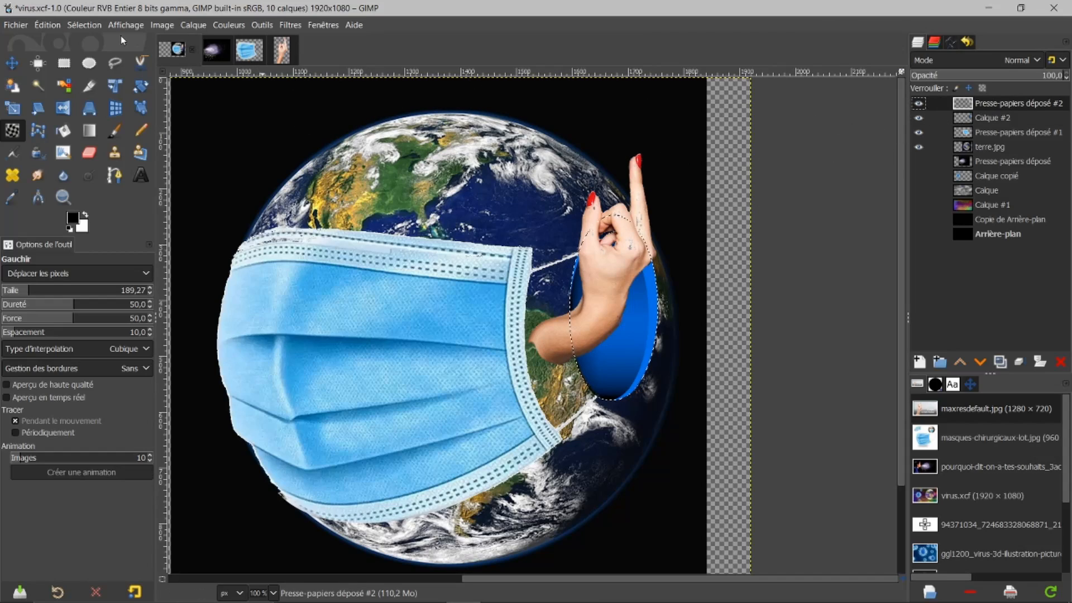
{"action": "left_click", "coordinate": [86, 25]}
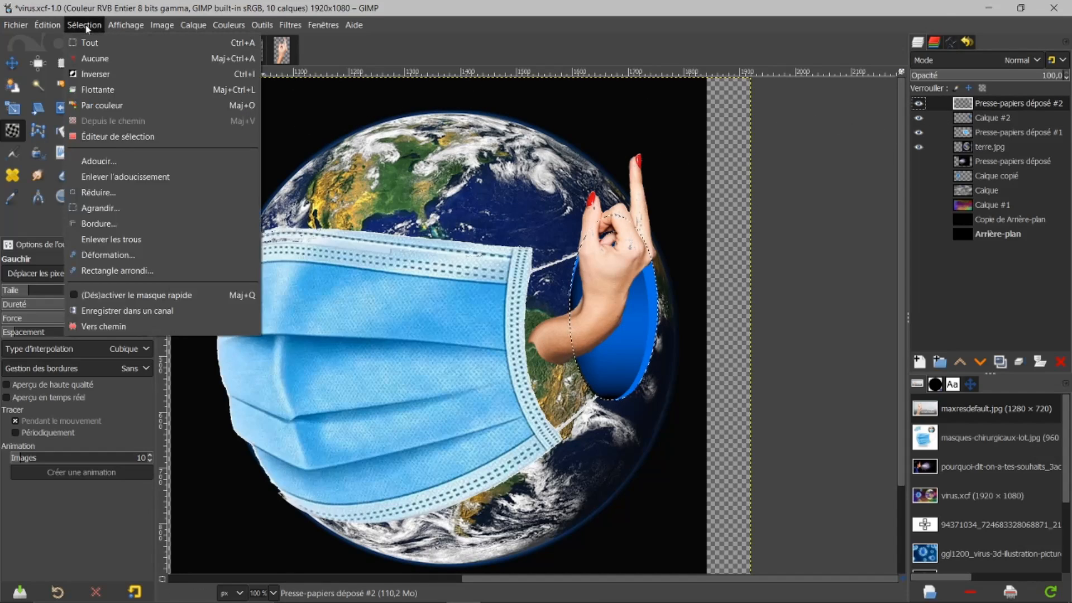
{"action": "left_click", "coordinate": [83, 78]}
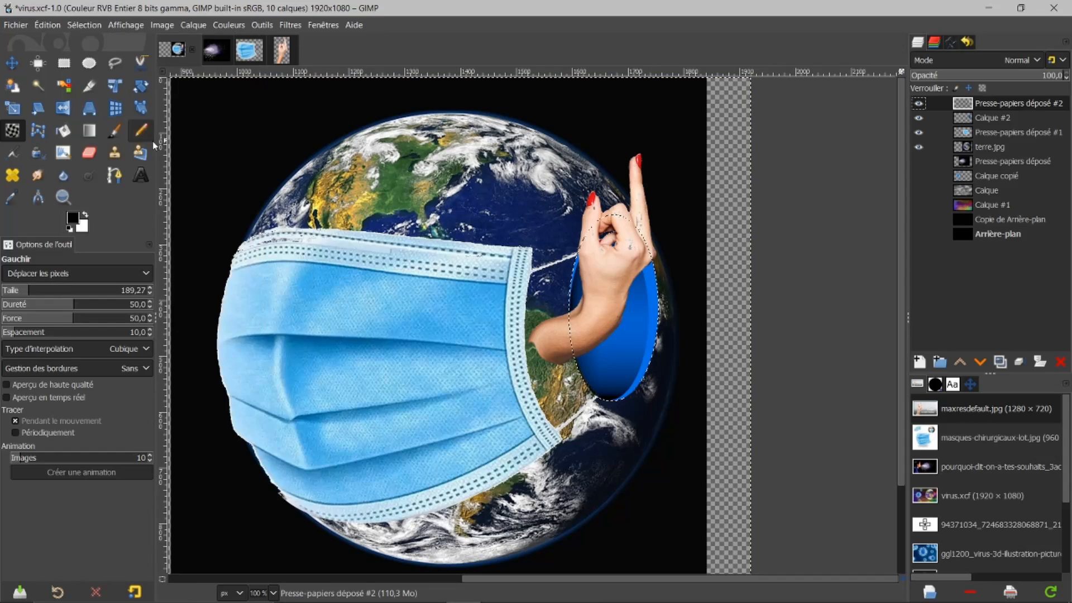
Erase the part of the forearm outside the ear with a 66 px hard eraser, then clear the selection.
{"action": "left_click", "coordinate": [89, 152]}
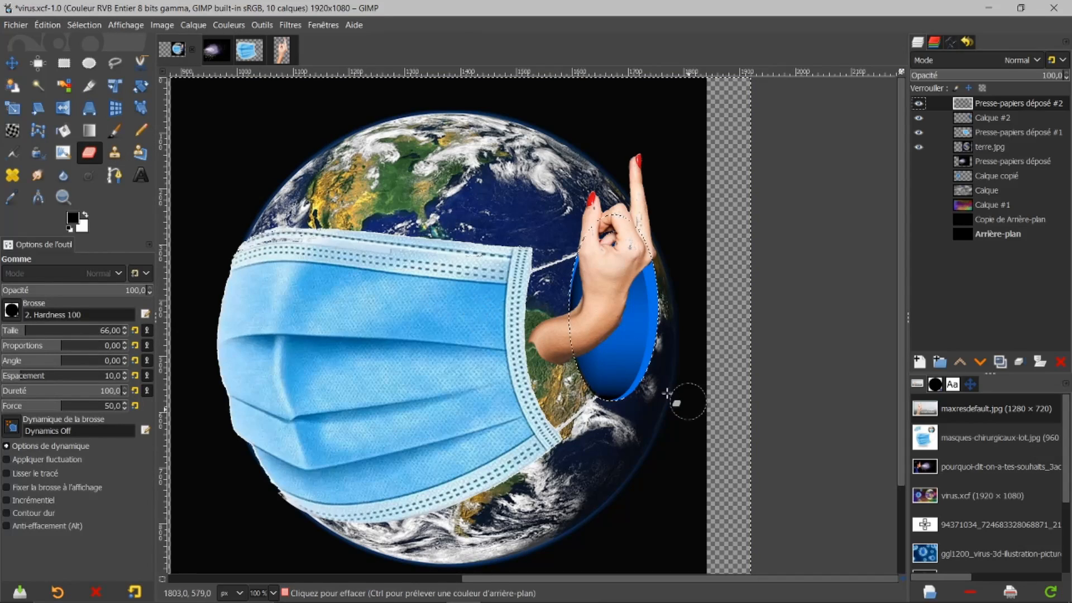
{"action": "mouse_move", "coordinate": [550, 322]}
{"action": "left_mouse_down"}
{"action": "mouse_move", "coordinate": [566, 352]}
{"action": "mouse_move", "coordinate": [563, 324]}
{"action": "mouse_move", "coordinate": [568, 356]}
{"action": "mouse_move", "coordinate": [560, 315]}
{"action": "mouse_move", "coordinate": [562, 358]}
{"action": "mouse_move", "coordinate": [539, 326]}
{"action": "mouse_move", "coordinate": [533, 345]}
{"action": "left_mouse_up"}
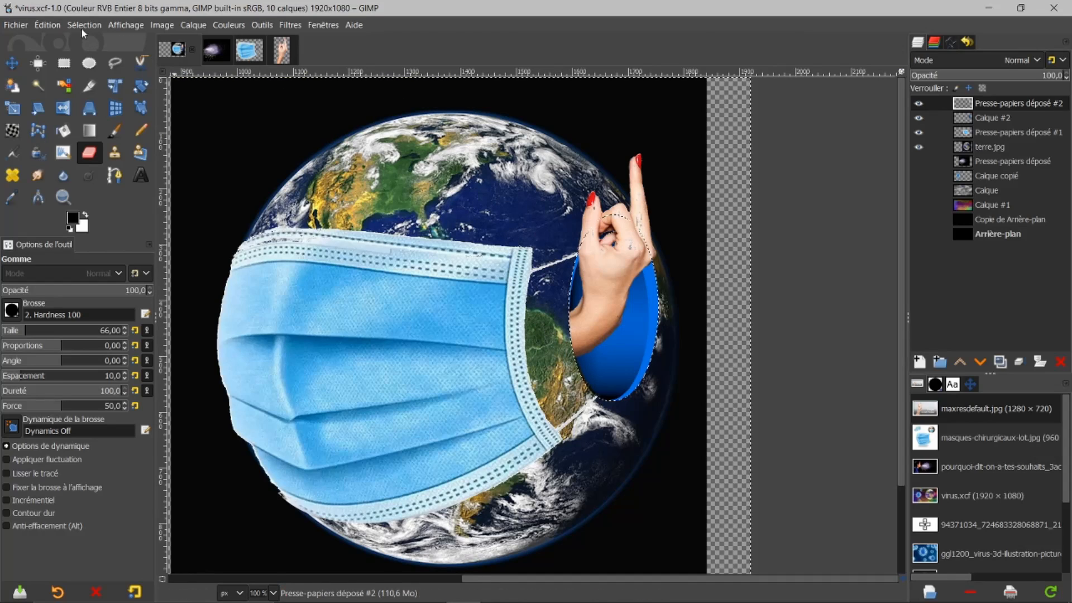
{"action": "left_click", "coordinate": [83, 27]}
{"action": "left_click", "coordinate": [78, 58]}
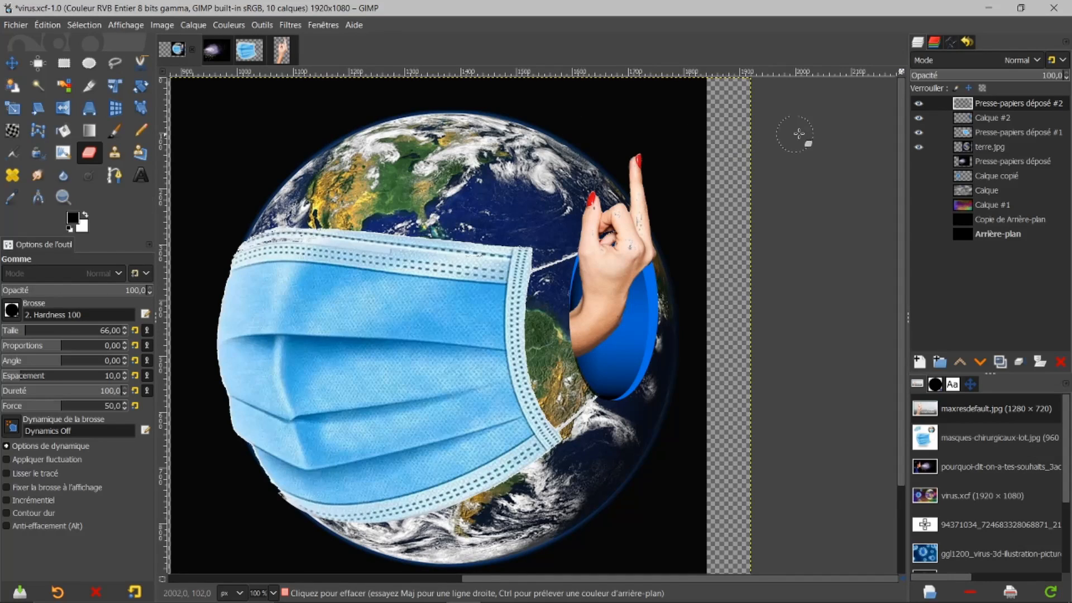
Make all the hidden layers from Presse-papiers déposé down to Copie de Arrière-plan visible again.
{"action": "left_click", "coordinate": [921, 160]}
{"action": "left_click", "coordinate": [918, 175]}
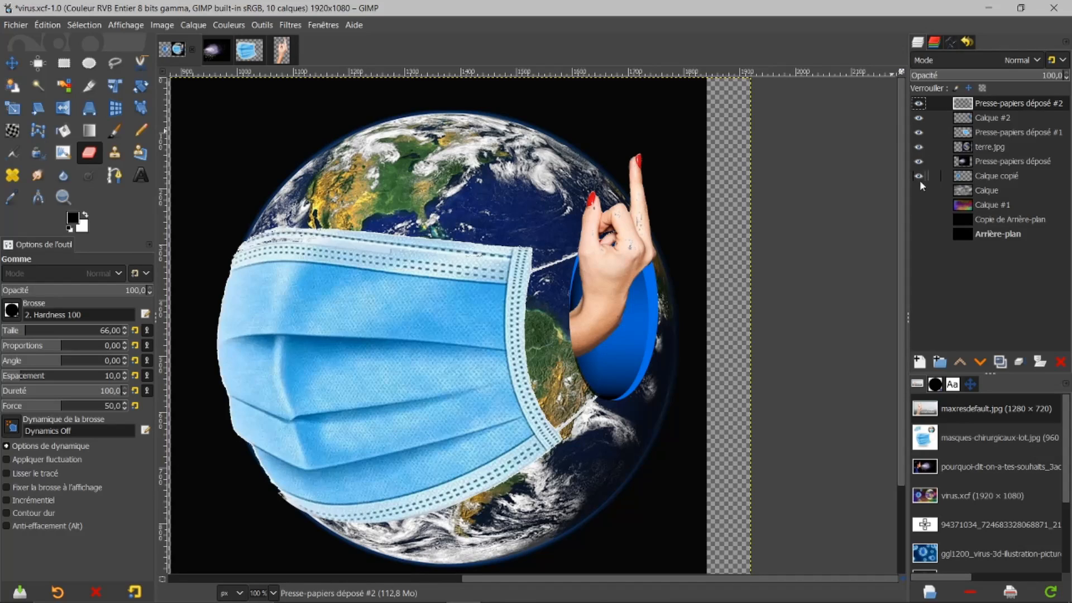
{"action": "left_click", "coordinate": [919, 191]}
{"action": "left_click", "coordinate": [918, 205]}
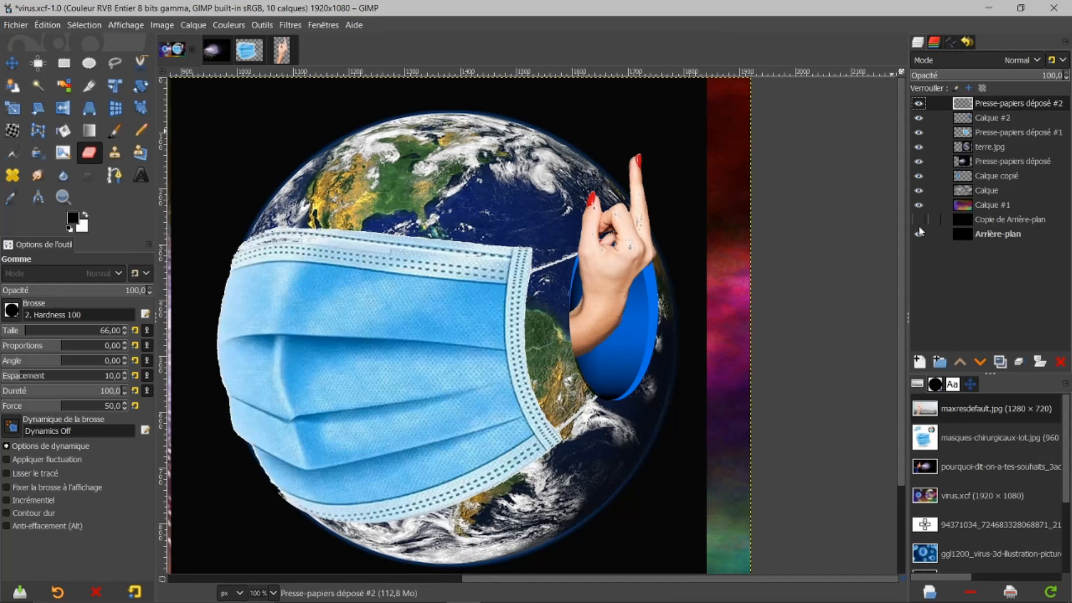
{"action": "left_click", "coordinate": [919, 219]}
{"action": "key", "text": "minus"}
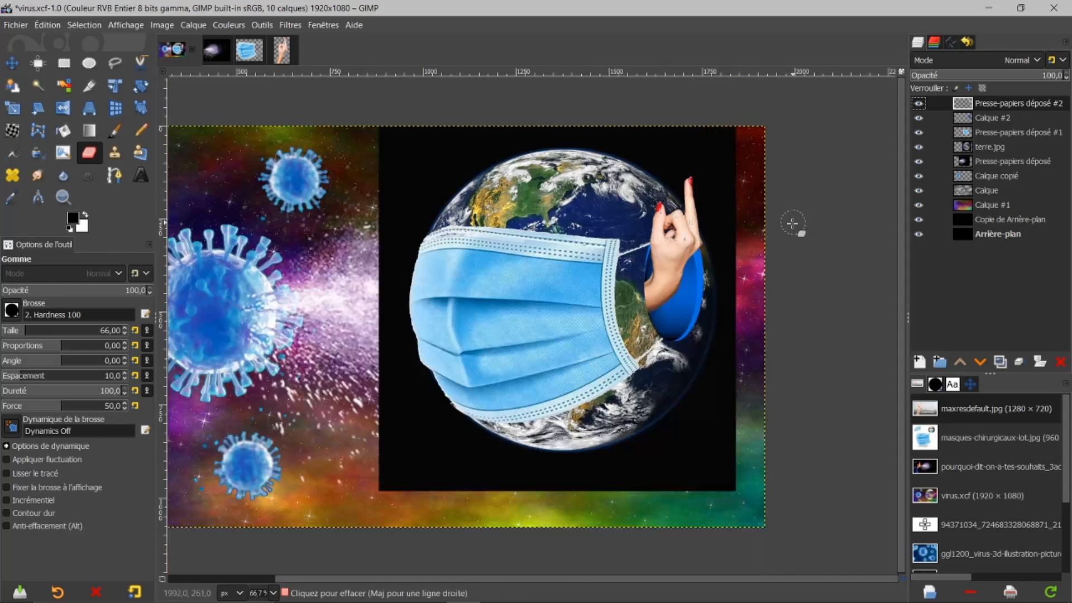
Set the blend mode of the Earth layer terre.jpg to Écran.
{"action": "left_click", "coordinate": [983, 146]}
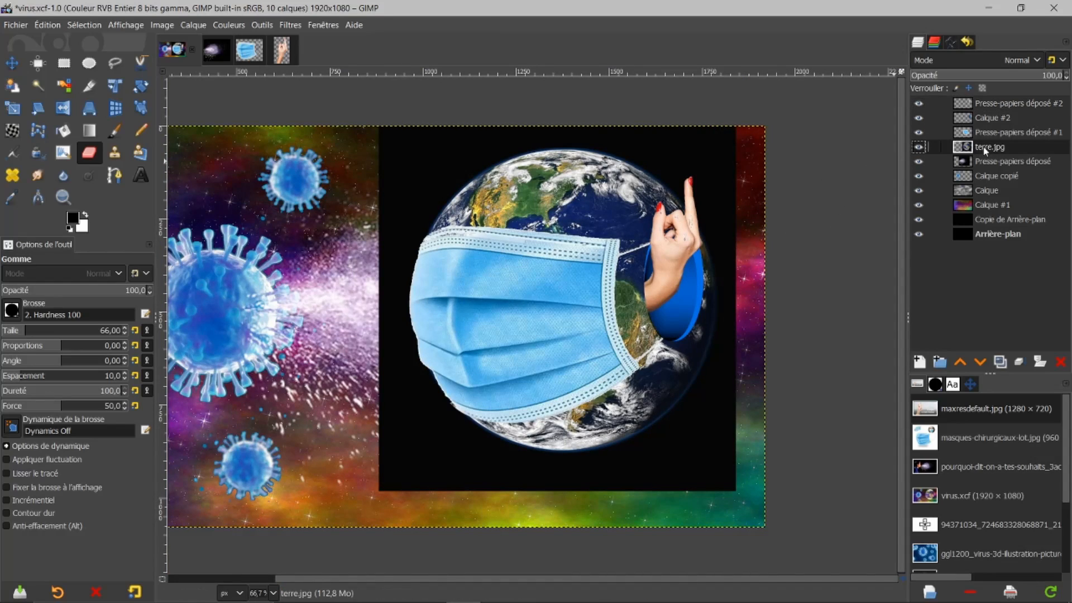
{"action": "left_click", "coordinate": [1038, 59]}
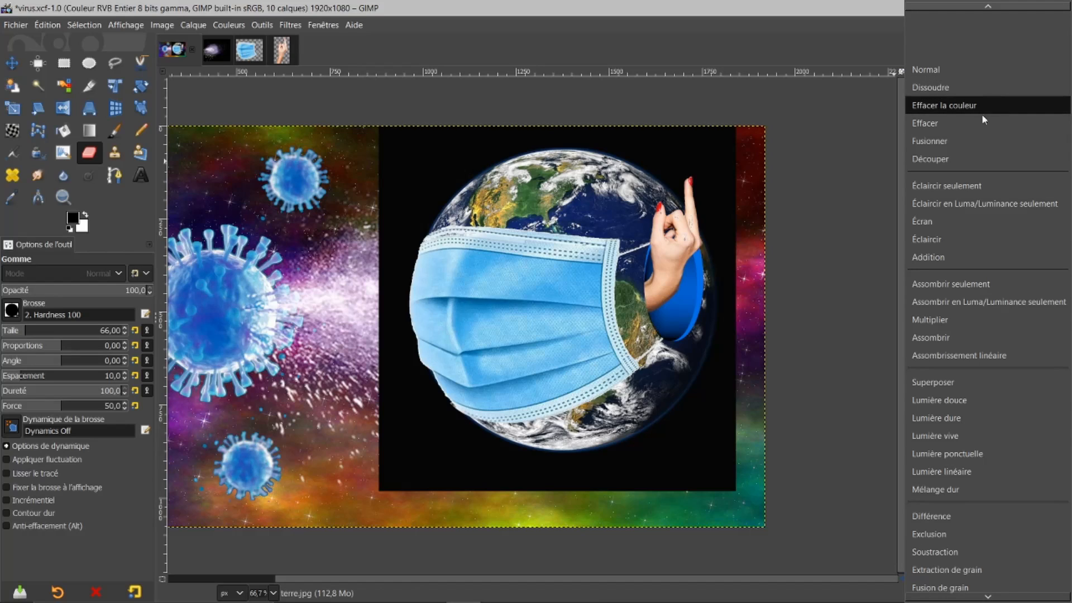
{"action": "left_click", "coordinate": [942, 226]}
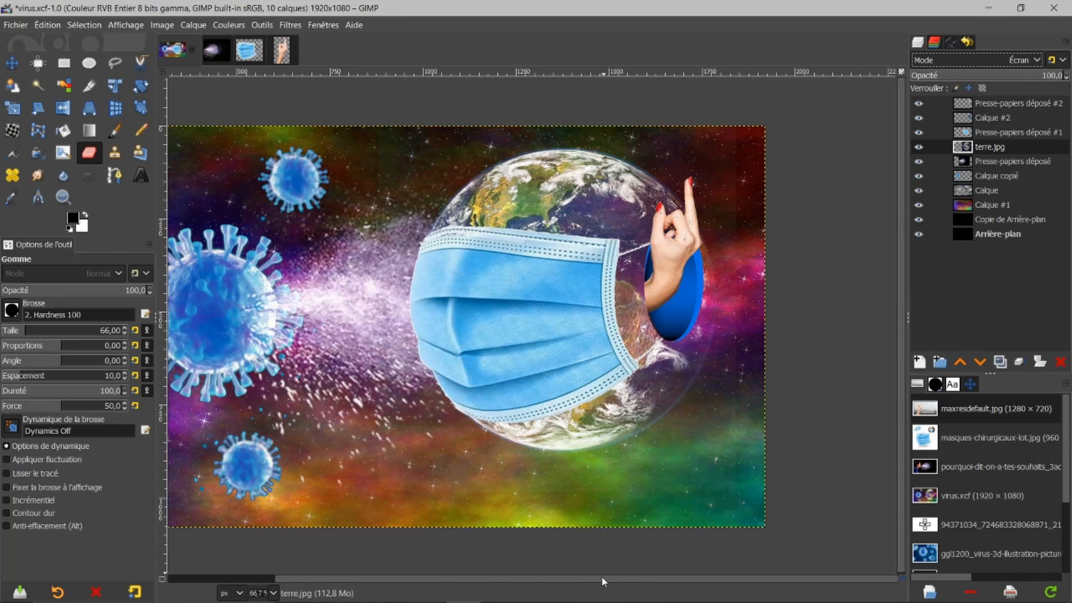
Move the terre.jpg layer down to just above Calque #1 and reduce its opacity to about 11.3.
{"action": "left_click_drag", "start_coordinate": [600, 580], "coordinate": [516, 584]}
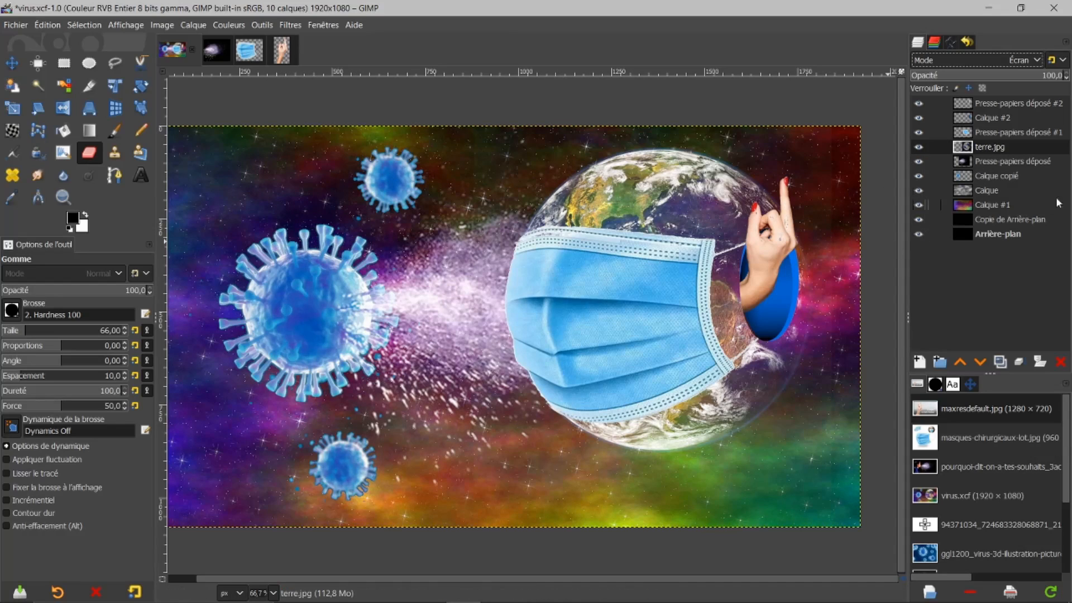
{"action": "left_click", "coordinate": [980, 361]}
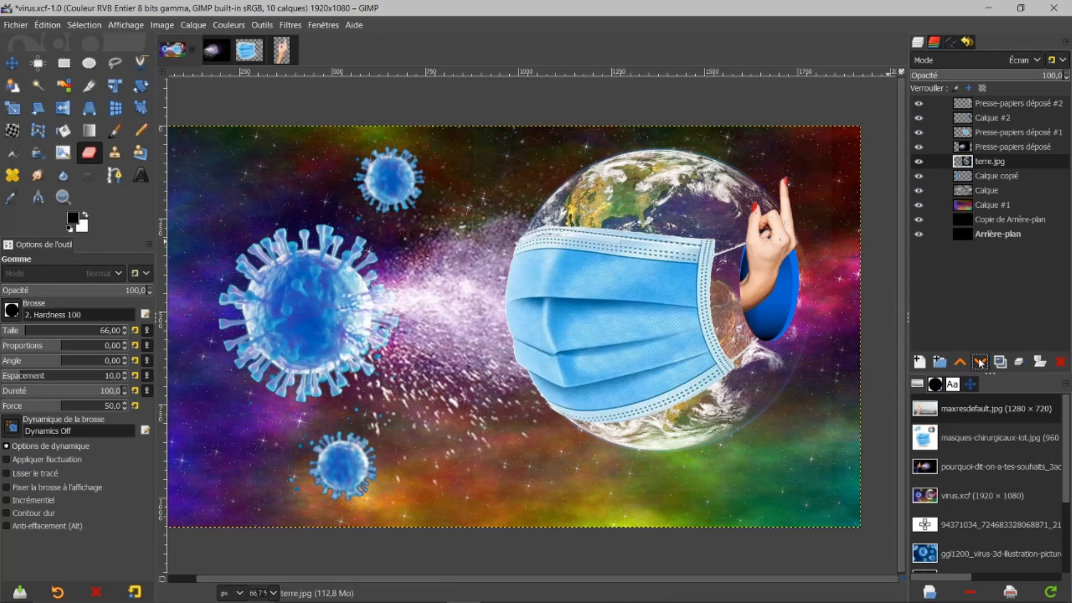
{"action": "left_click", "coordinate": [980, 362]}
{"action": "left_click", "coordinate": [980, 362]}
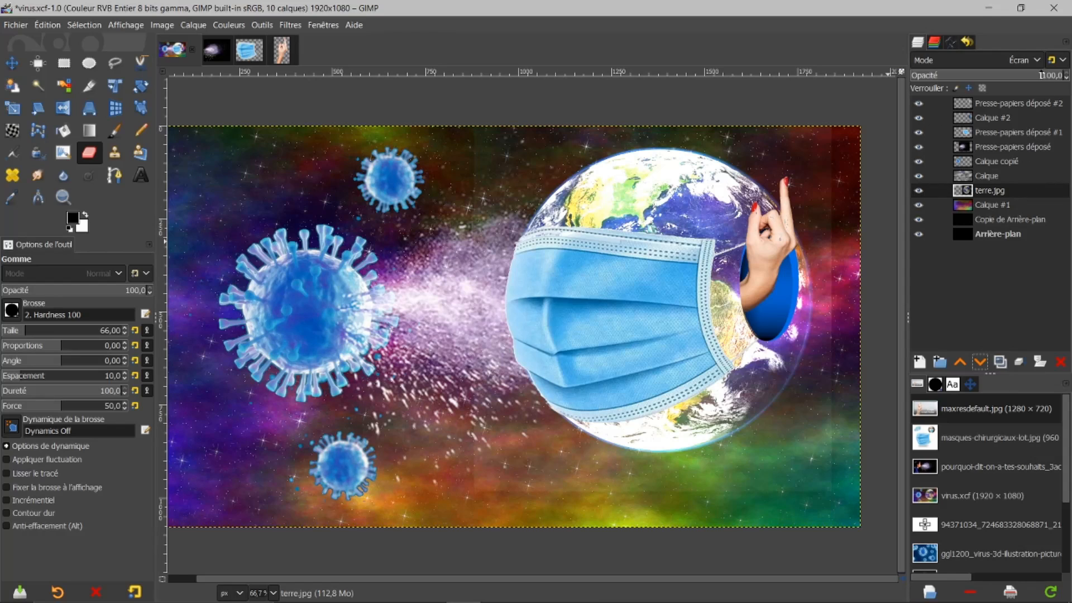
{"action": "left_click_drag", "start_coordinate": [1034, 75], "coordinate": [969, 80]}
{"action": "left_click_drag", "start_coordinate": [953, 74], "coordinate": [927, 72]}
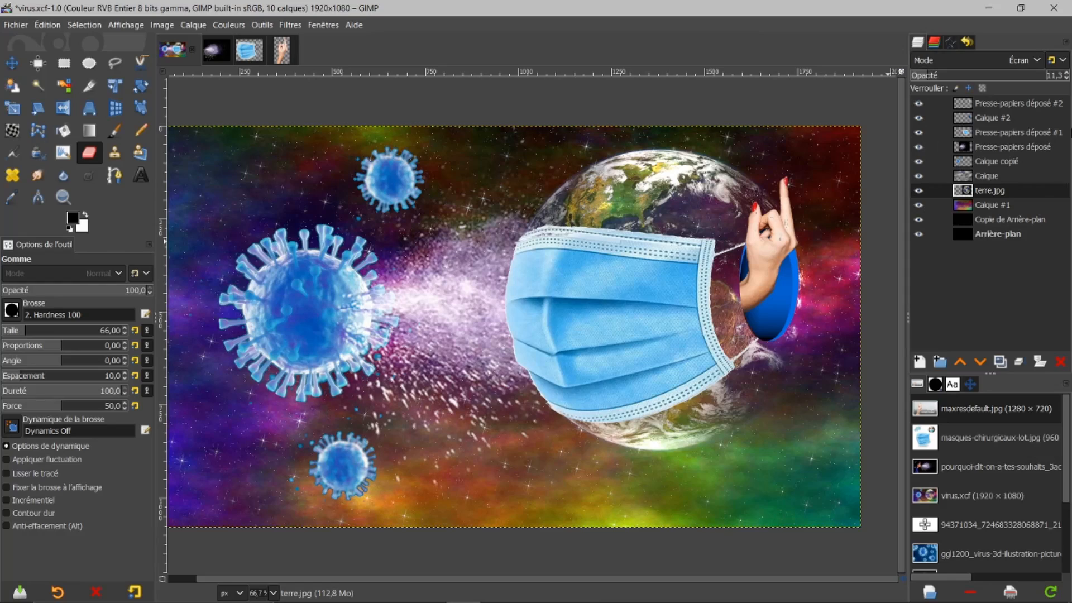
Lower the mask layer beneath the spray layer Presse-papiers déposé and reduce its opacity to about 60.2.
{"action": "left_click", "coordinate": [982, 136]}
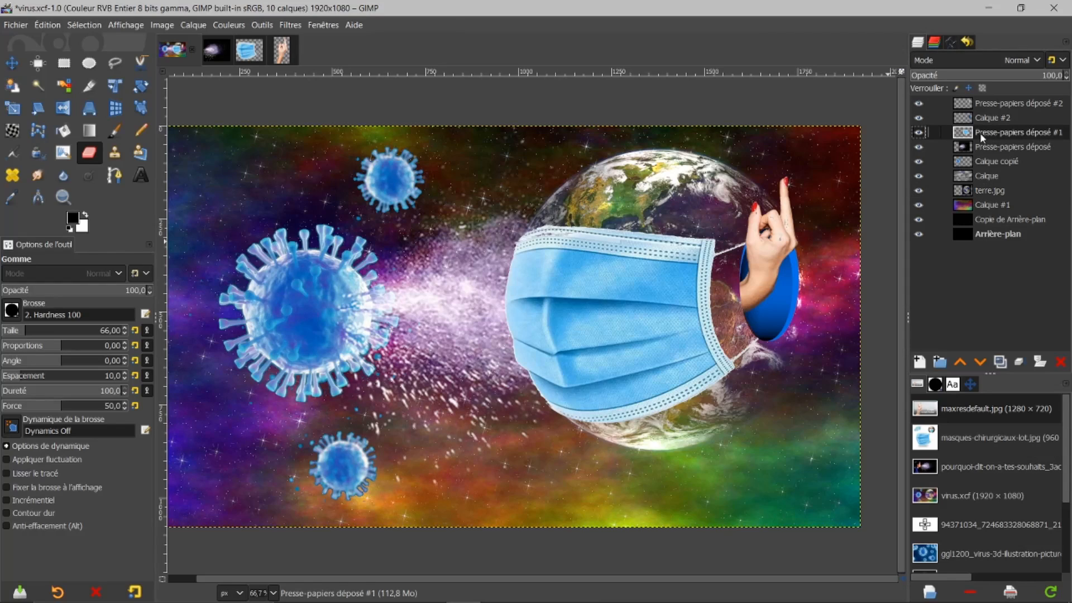
{"action": "left_click", "coordinate": [982, 364]}
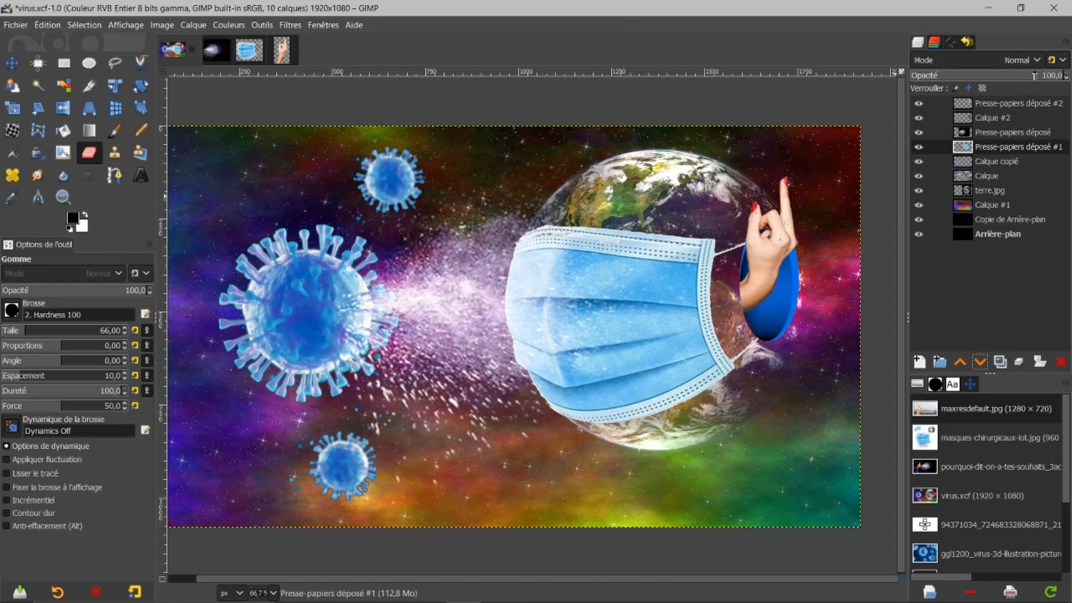
{"action": "left_click_drag", "start_coordinate": [1029, 77], "coordinate": [1003, 78]}
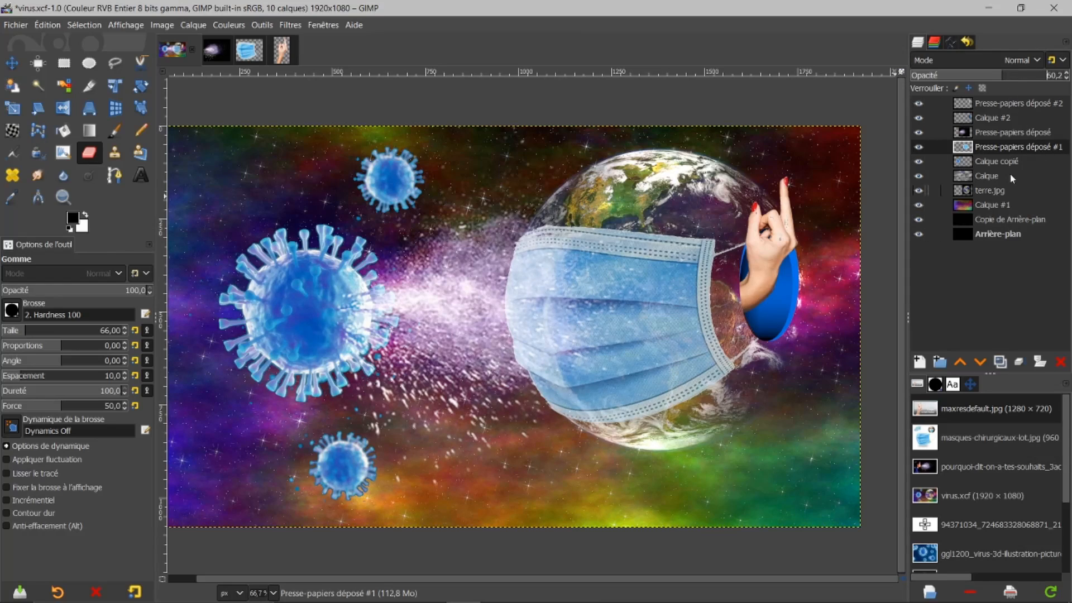
Restack the ear layer Calque #2 so it sits directly above the mask layer and below the spray layer.
{"action": "left_click", "coordinate": [918, 118]}
{"action": "left_click", "coordinate": [919, 118]}
{"action": "left_click", "coordinate": [999, 117]}
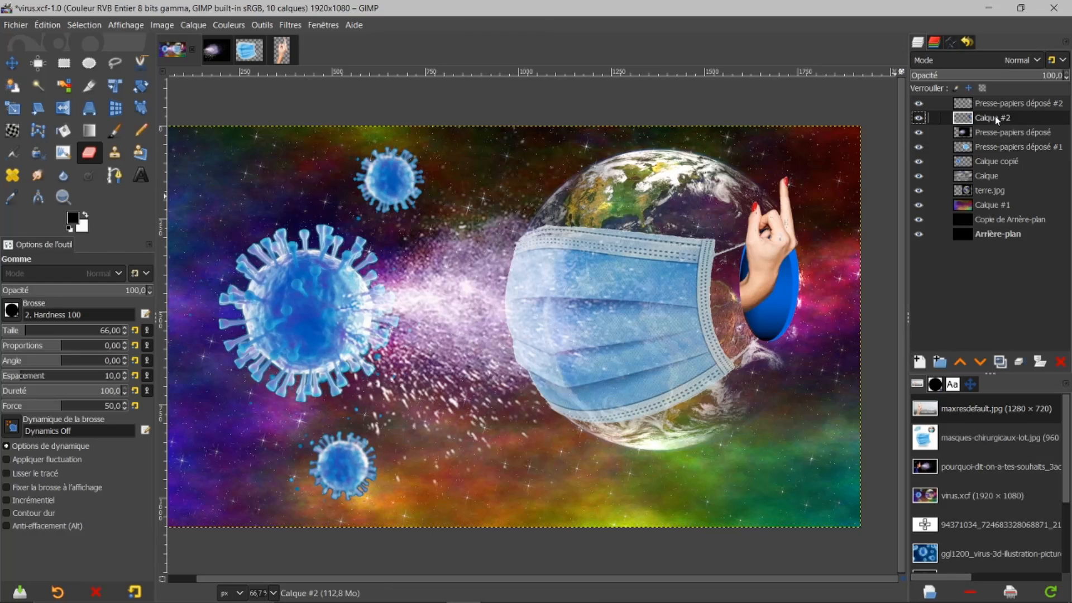
{"action": "left_click", "coordinate": [981, 361]}
{"action": "left_click", "coordinate": [980, 363]}
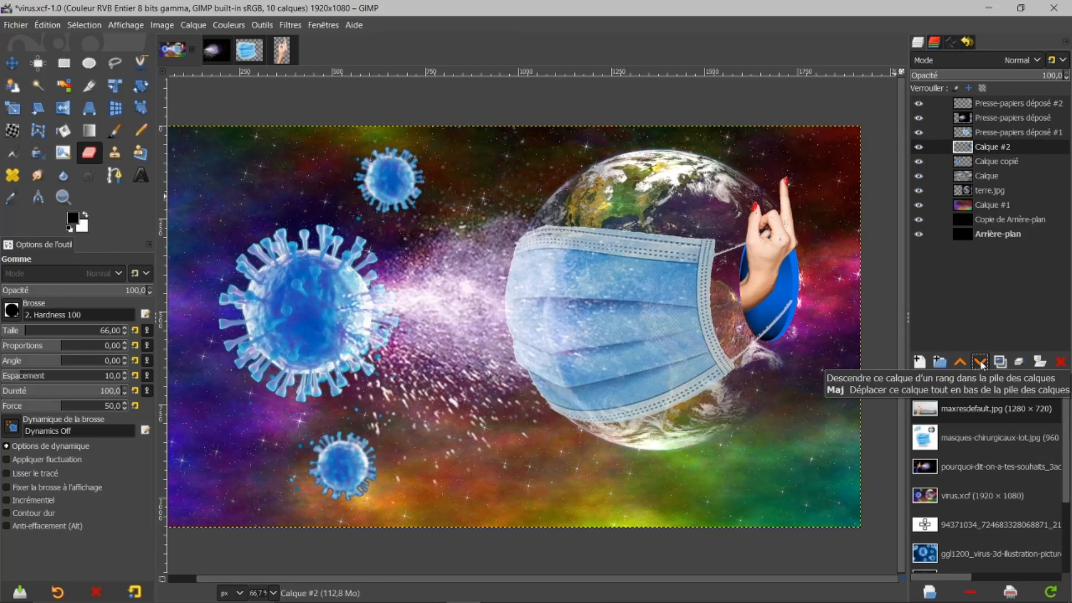
{"action": "left_click", "coordinate": [980, 363]}
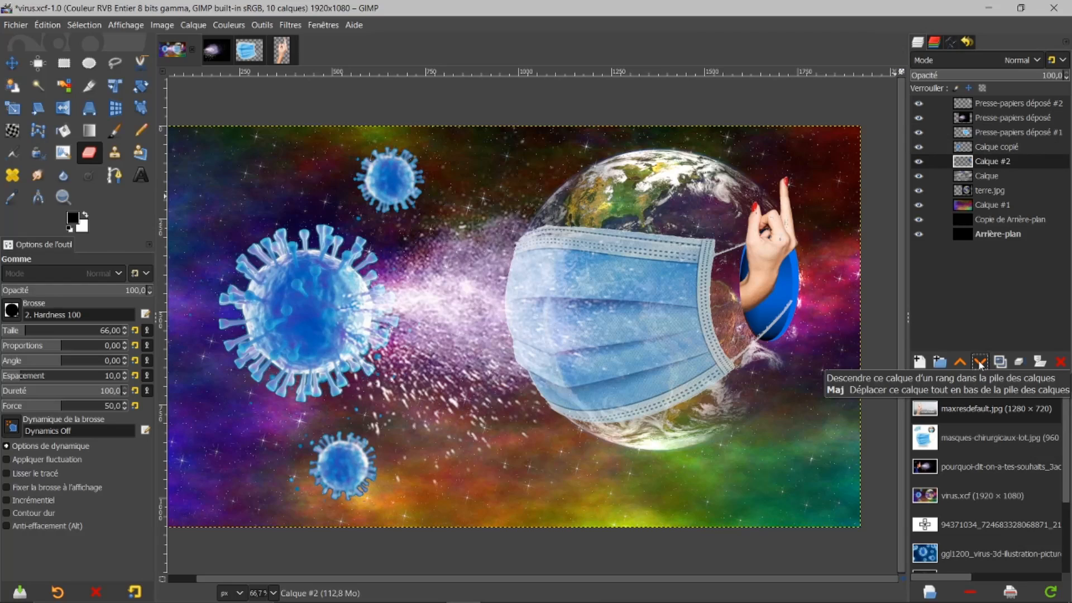
{"action": "left_click", "coordinate": [960, 362]}
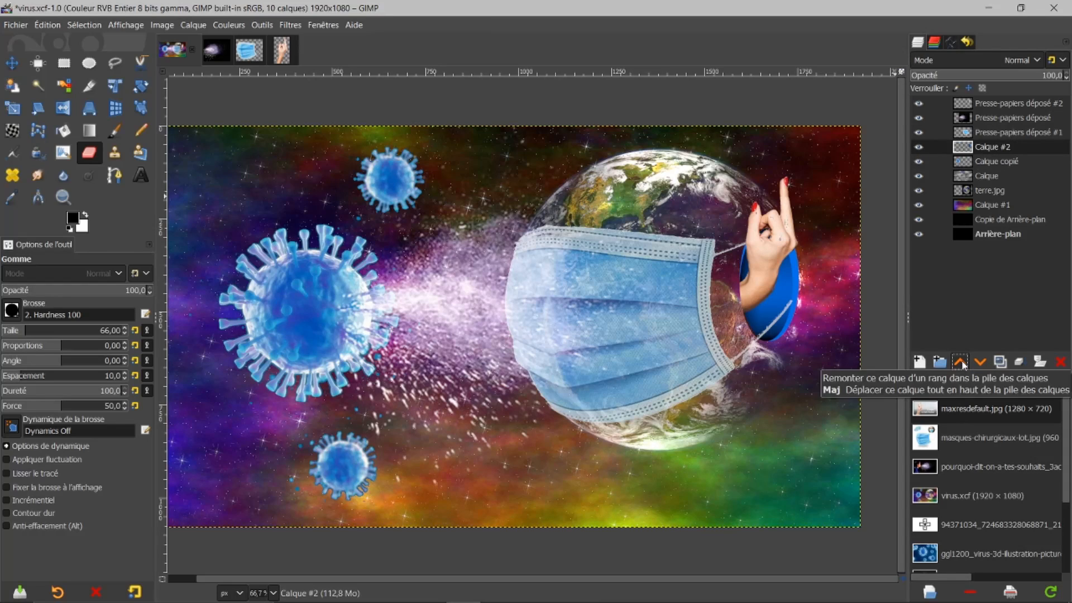
{"action": "left_click", "coordinate": [960, 362]}
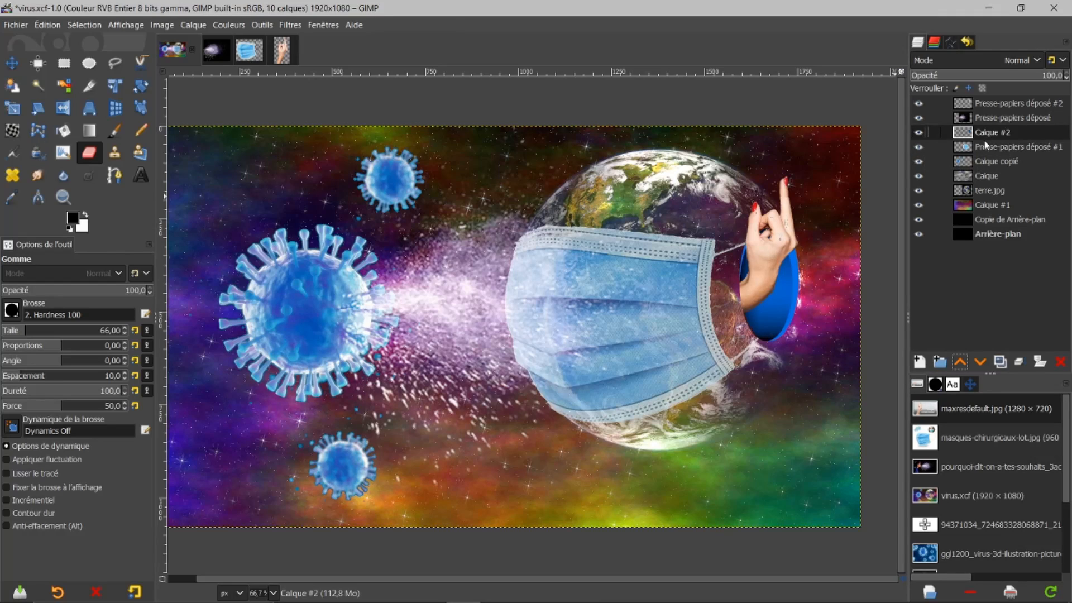
Compare the composite with the mask layer and the ear layer hidden and shown in turn.
{"action": "left_click", "coordinate": [919, 148]}
{"action": "left_click", "coordinate": [919, 147]}
{"action": "left_click", "coordinate": [919, 133]}
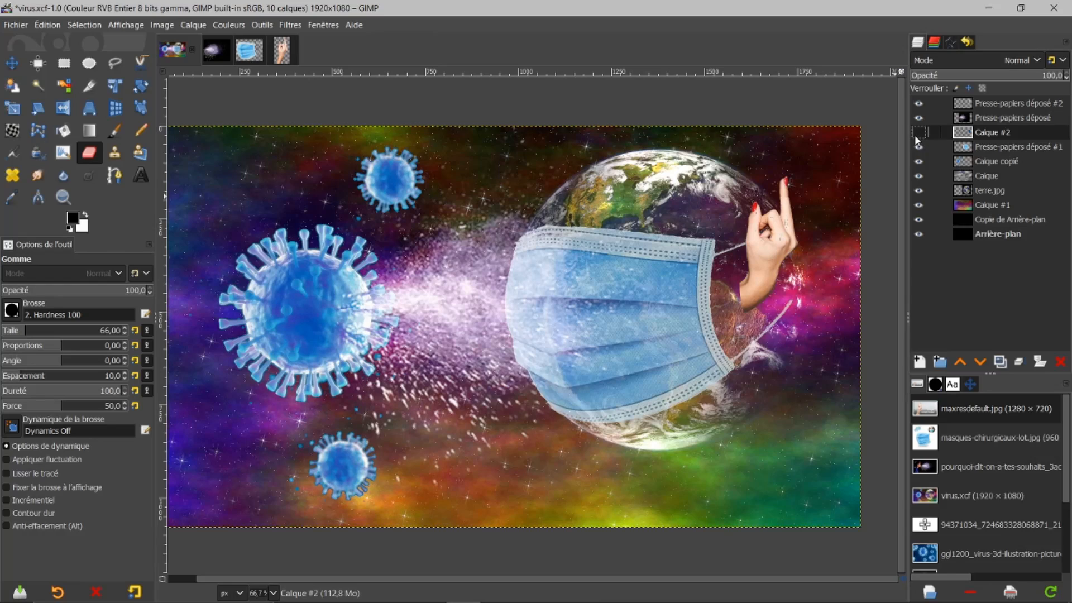
{"action": "left_click", "coordinate": [918, 133]}
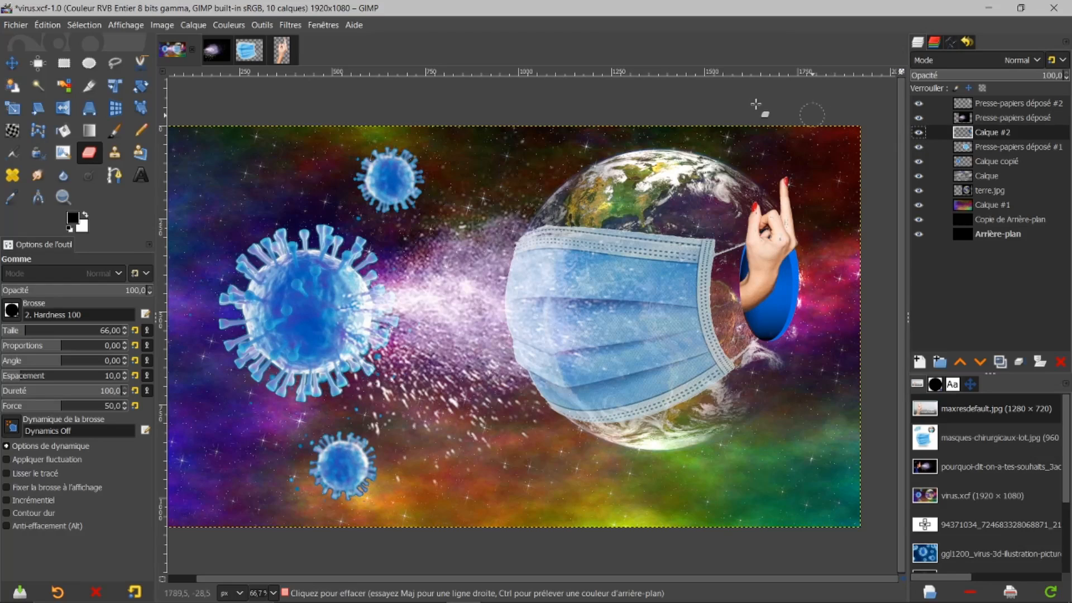
Darken the ear layer Calque #2 with Curves by pulling a value-channel midpoint to input 137, output 86.
{"action": "left_click", "coordinate": [238, 28]}
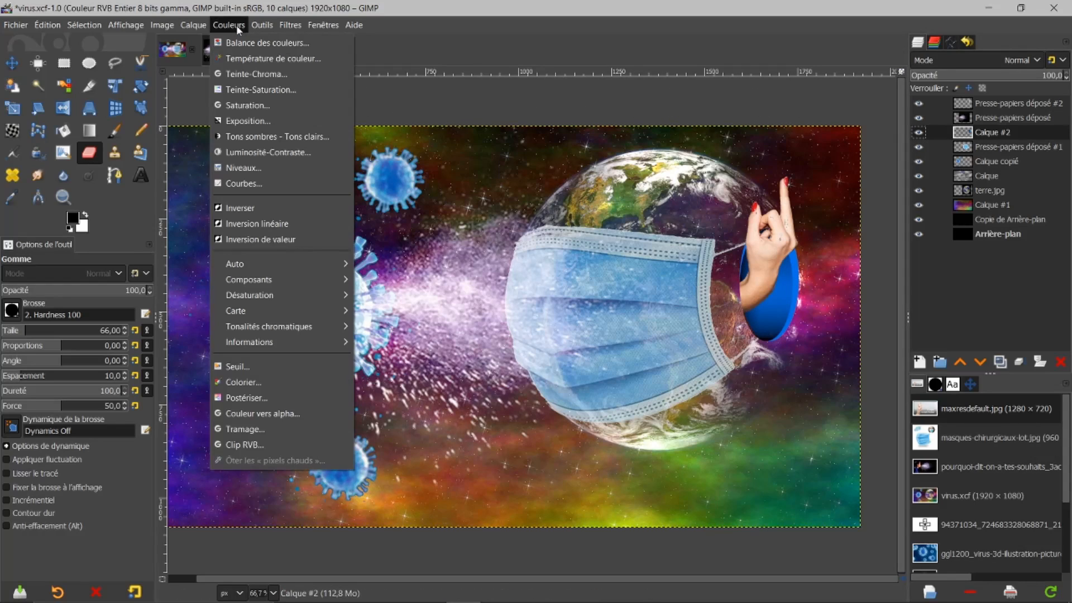
{"action": "left_click", "coordinate": [233, 184]}
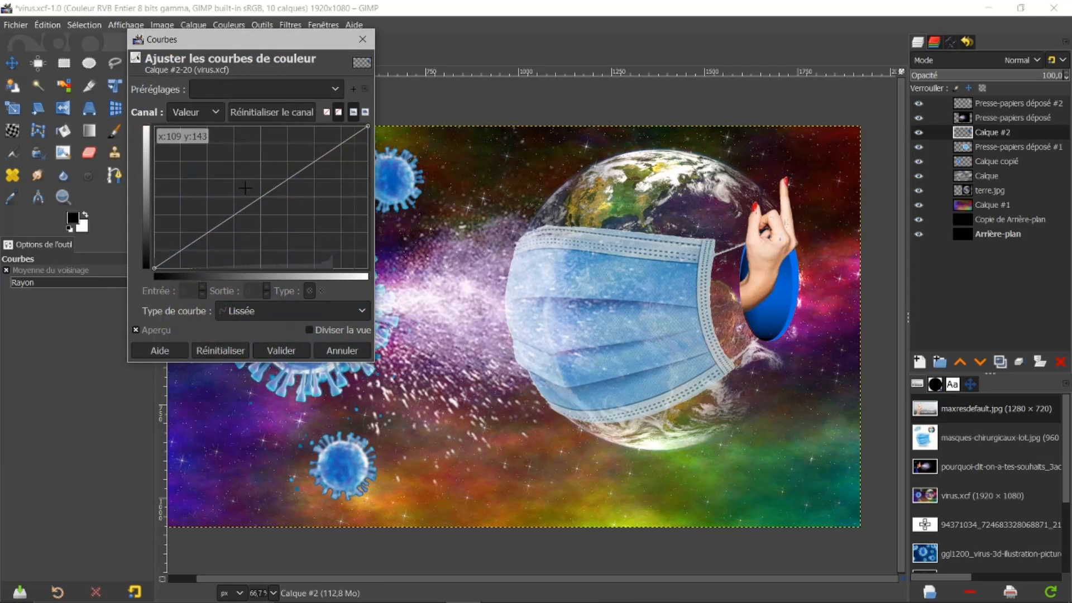
{"action": "left_click_drag", "start_coordinate": [261, 198], "coordinate": [268, 221]}
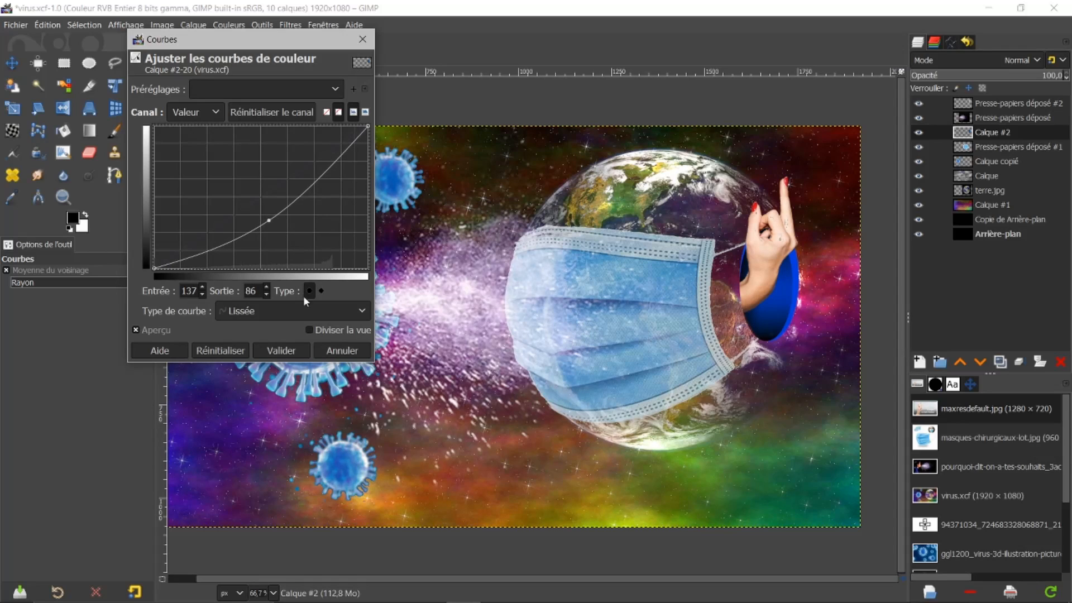
{"action": "left_click", "coordinate": [290, 350]}
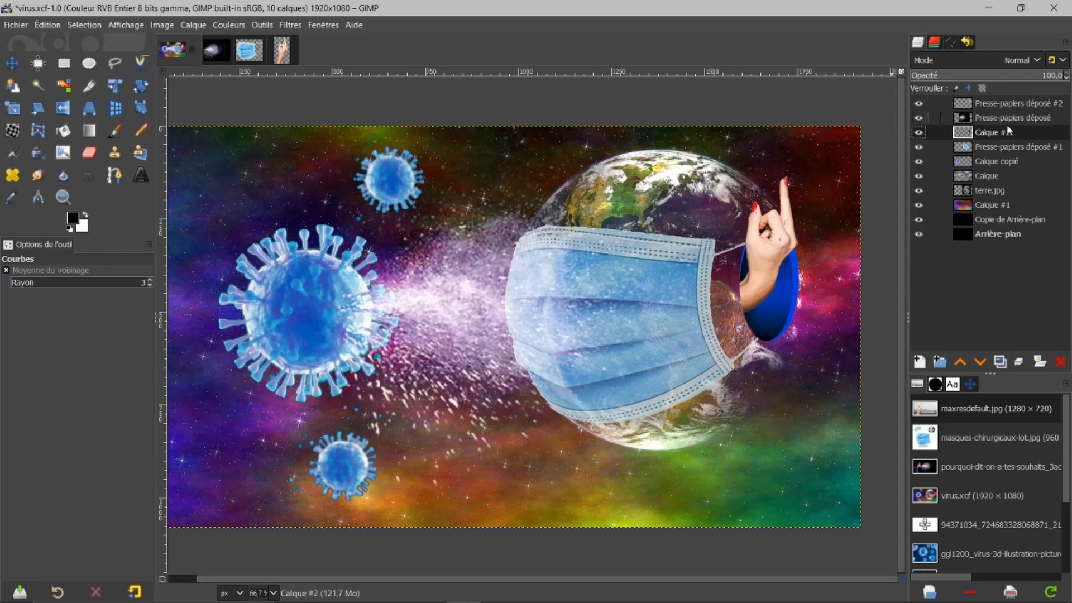
Select the hand's outline from the alpha of layer Presse-papiers déposé #2 and add a transparent 1920 × 1080 px layer above it.
{"action": "left_click", "coordinate": [961, 105]}
{"action": "right_click", "coordinate": [999, 107]}
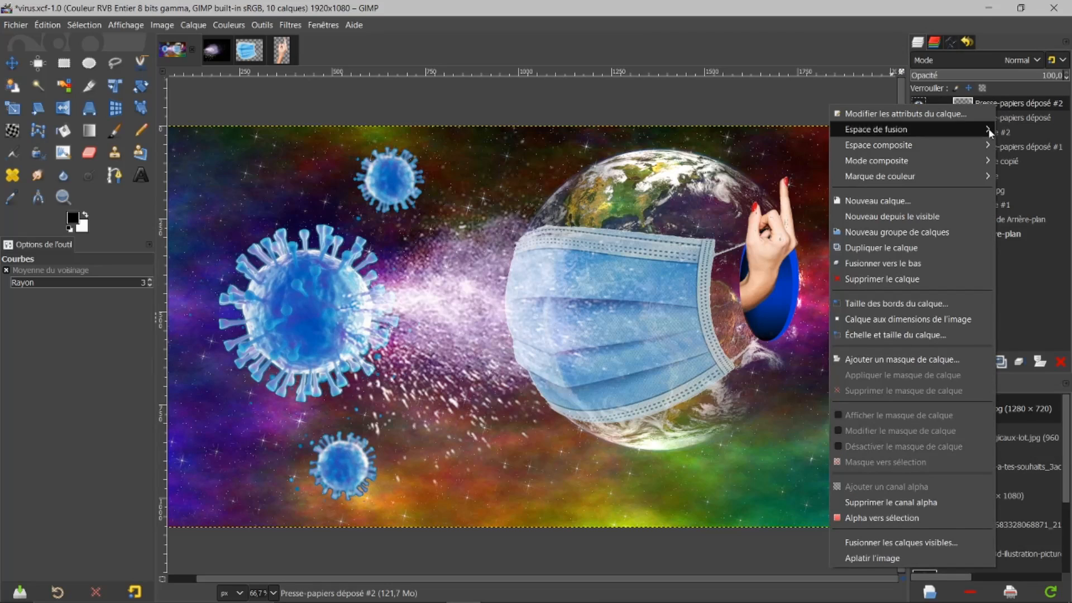
{"action": "left_click", "coordinate": [901, 518]}
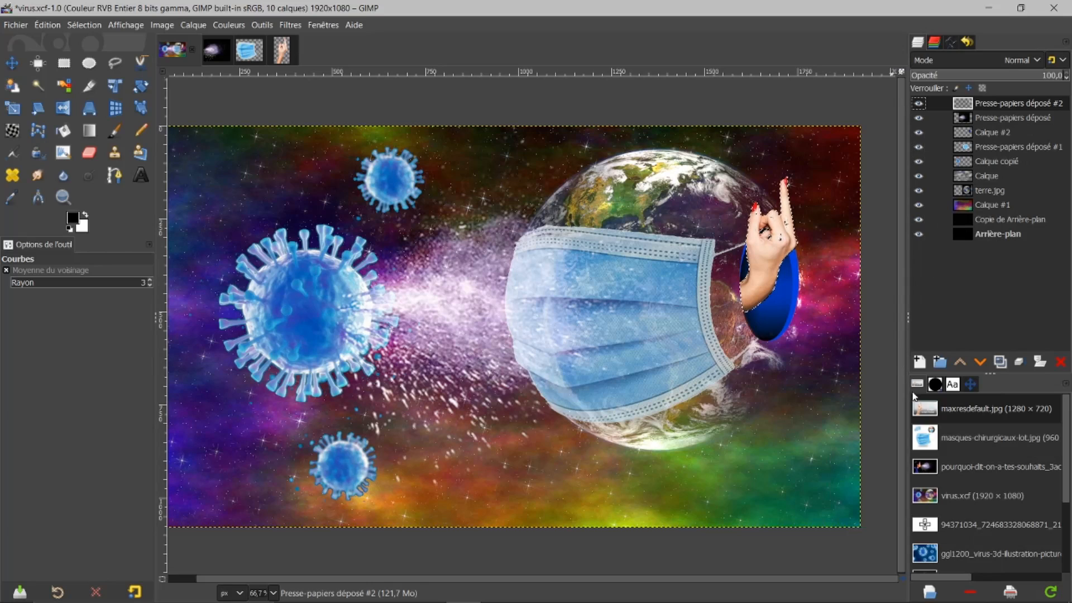
{"action": "left_click", "coordinate": [919, 361]}
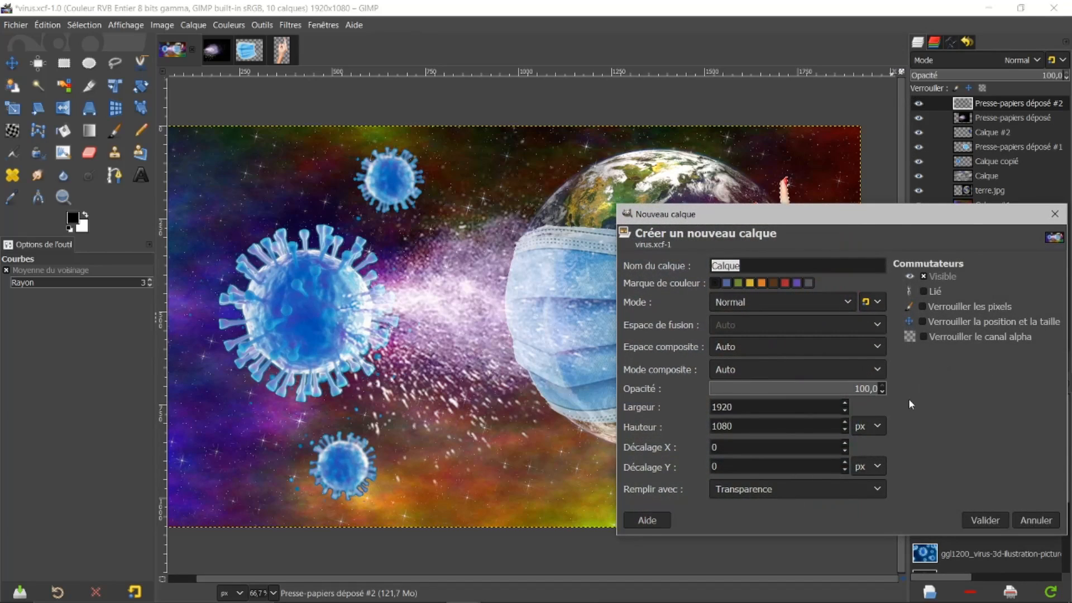
{"action": "left_click", "coordinate": [984, 520]}
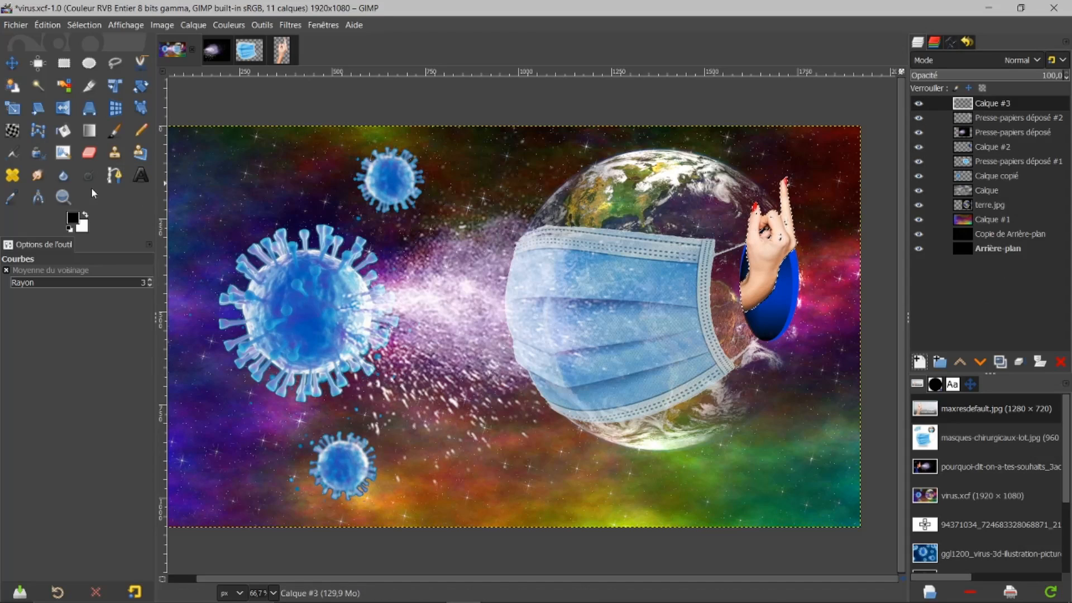
Fill the hand selection on the new layer with dark blue 034086, leaving the foreground colour black.
{"action": "left_click", "coordinate": [72, 217]}
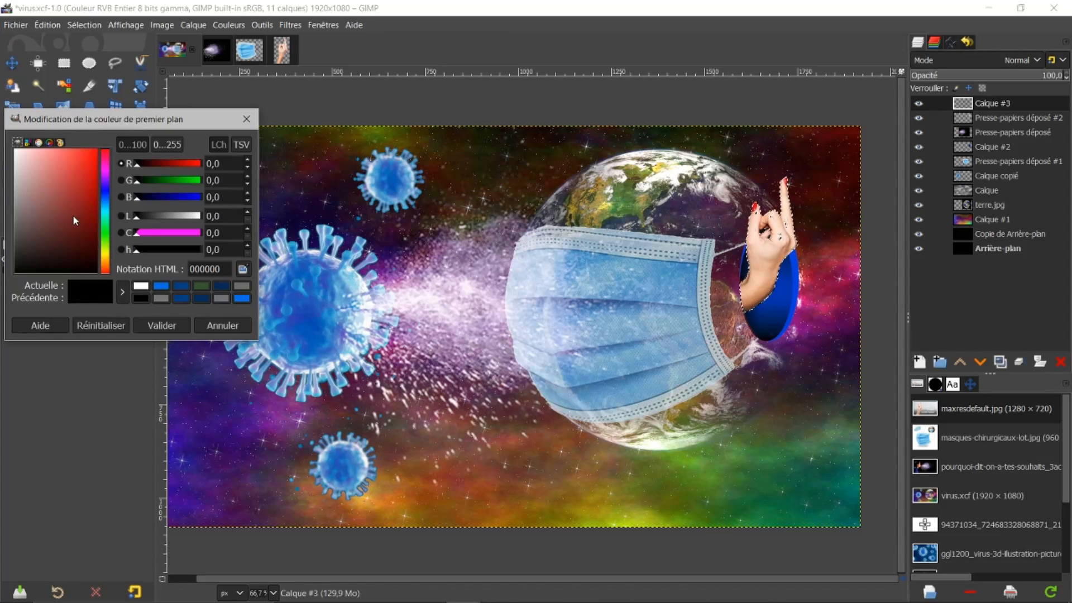
{"action": "left_click", "coordinate": [182, 292]}
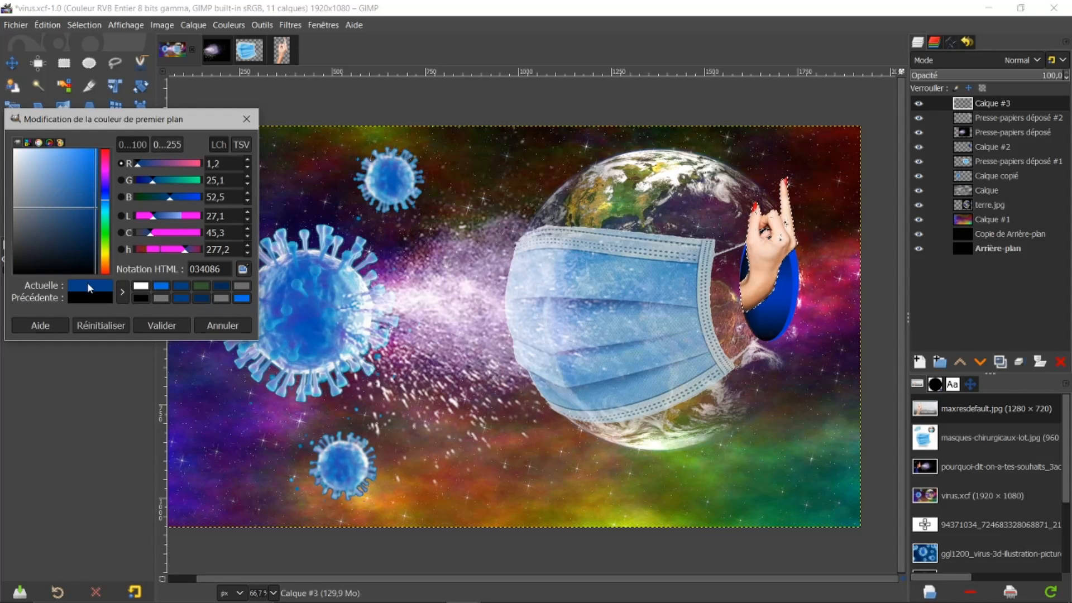
{"action": "left_click_drag", "start_coordinate": [87, 282], "coordinate": [705, 280]}
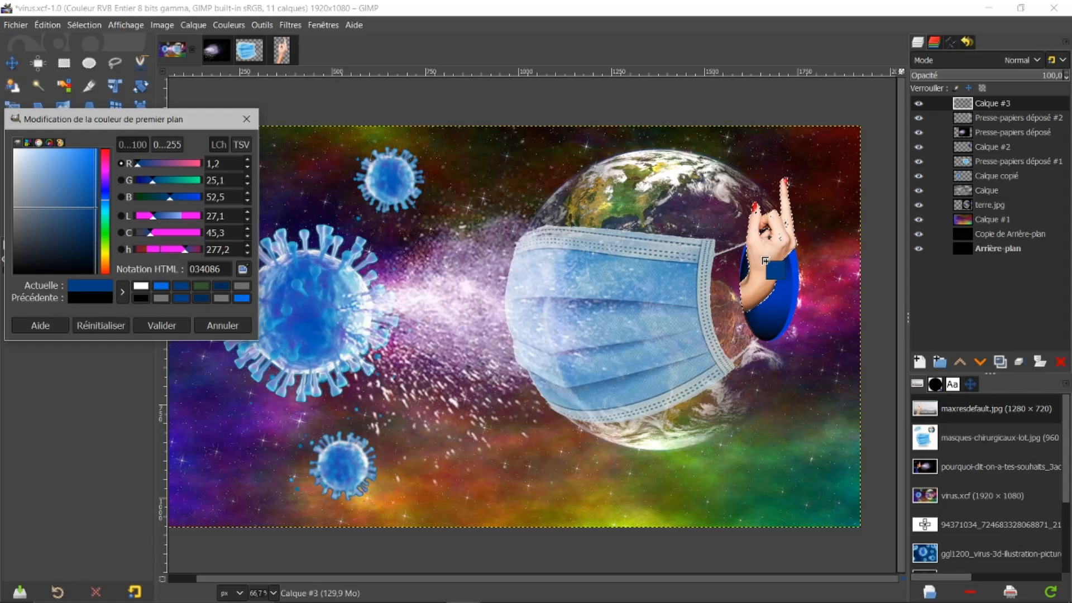
{"action": "left_click_drag", "start_coordinate": [764, 260], "coordinate": [765, 260]}
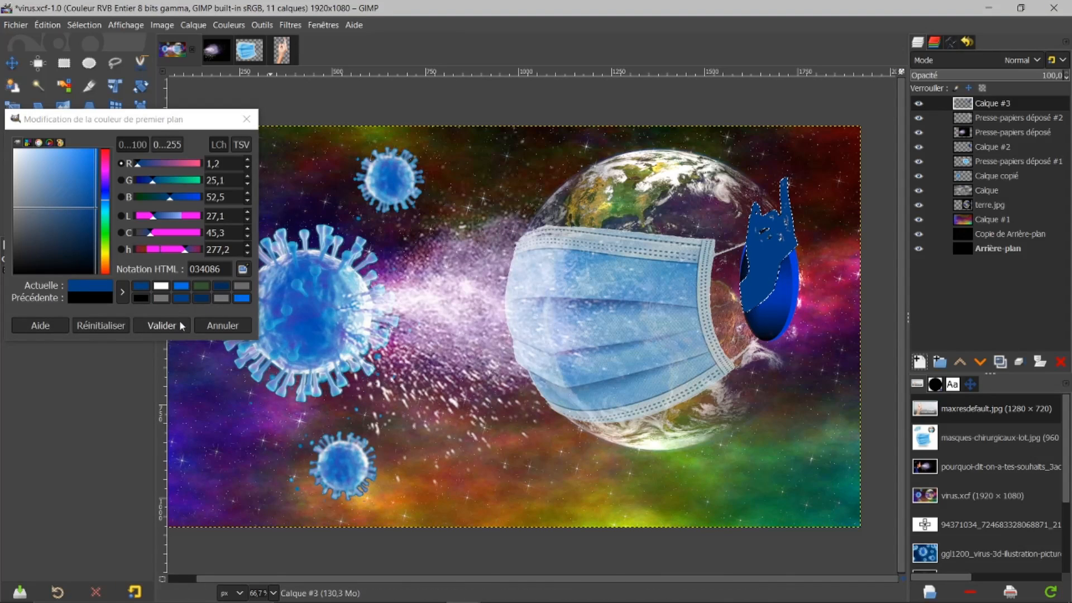
{"action": "left_click", "coordinate": [211, 327]}
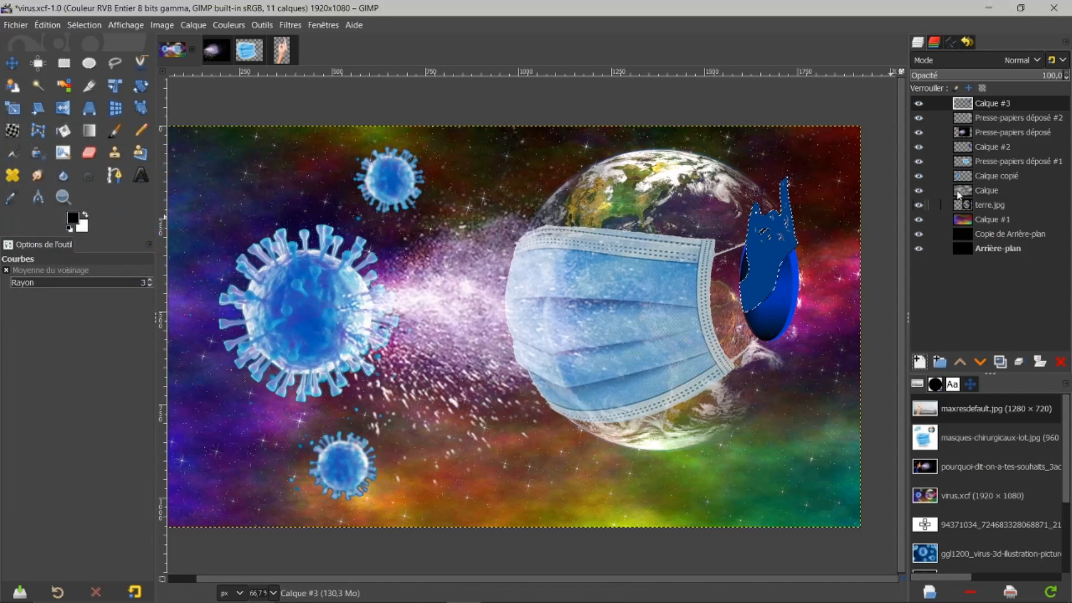
Set the blend mode of the blue hand fill layer to Teinte TSV.
{"action": "left_click", "coordinate": [1040, 62]}
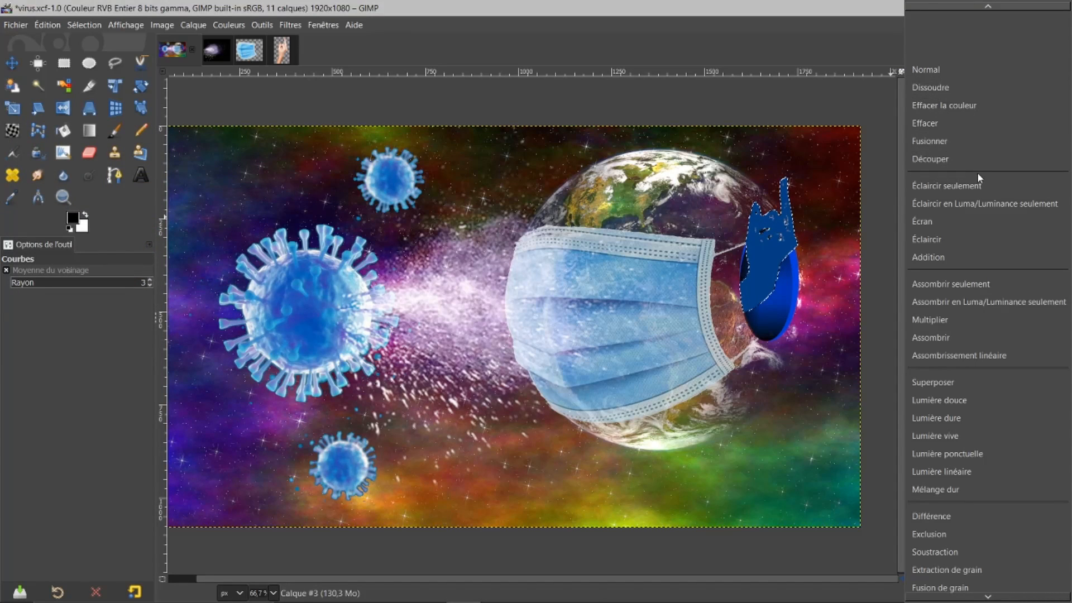
{"action": "mouse_move", "coordinate": [992, 598]}
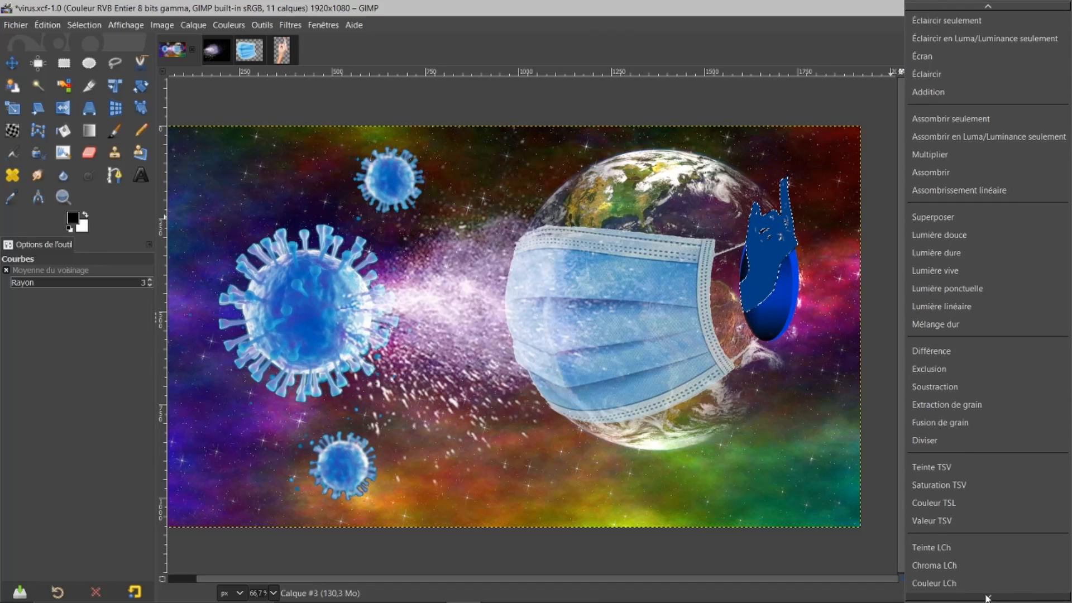
{"action": "left_click", "coordinate": [948, 432]}
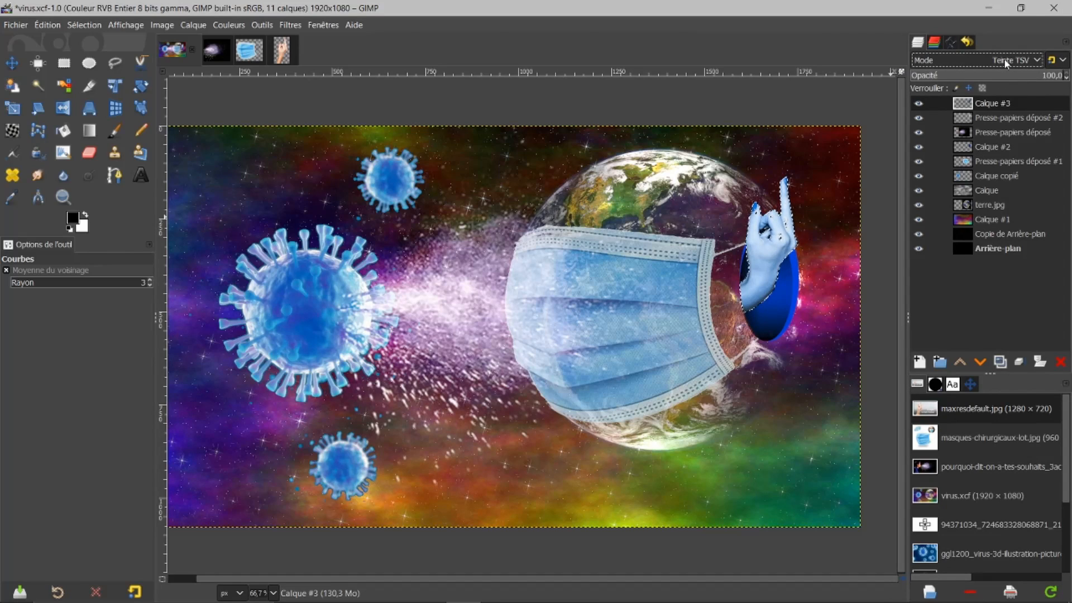
Try the Saturation TSV, Couleur TSL and Teinte LCh blend modes on the blue fill layer and return it to Teinte TSV.
{"action": "scroll", "coordinate": [1006, 63], "scroll_direction": "down", "scroll_amount": 1}
{"action": "scroll", "coordinate": [1007, 63], "scroll_direction": "down", "scroll_amount": 1}
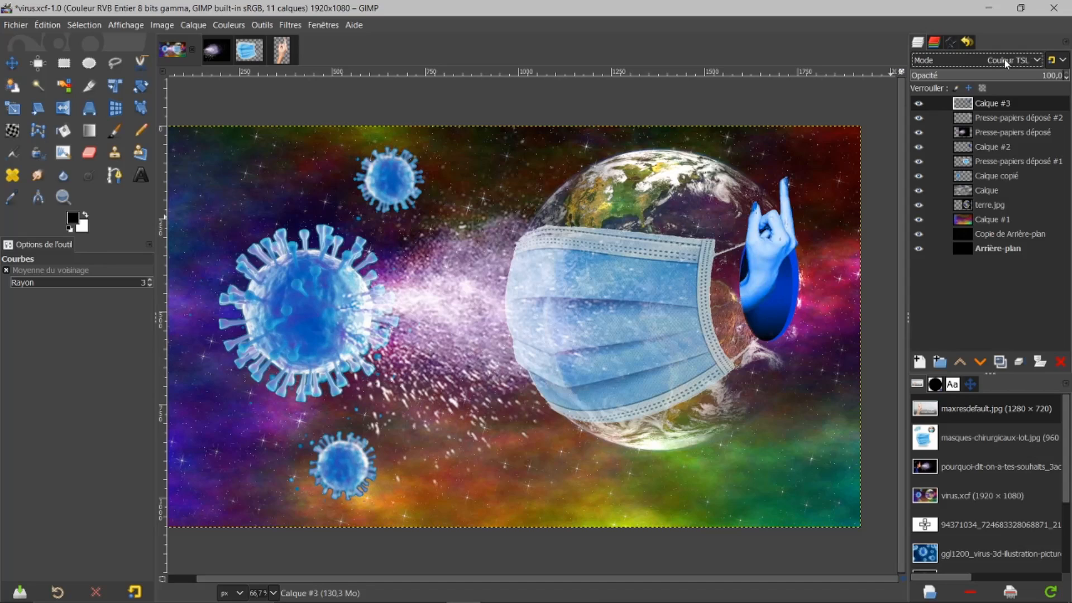
{"action": "scroll", "coordinate": [1005, 63], "scroll_direction": "down", "scroll_amount": 2}
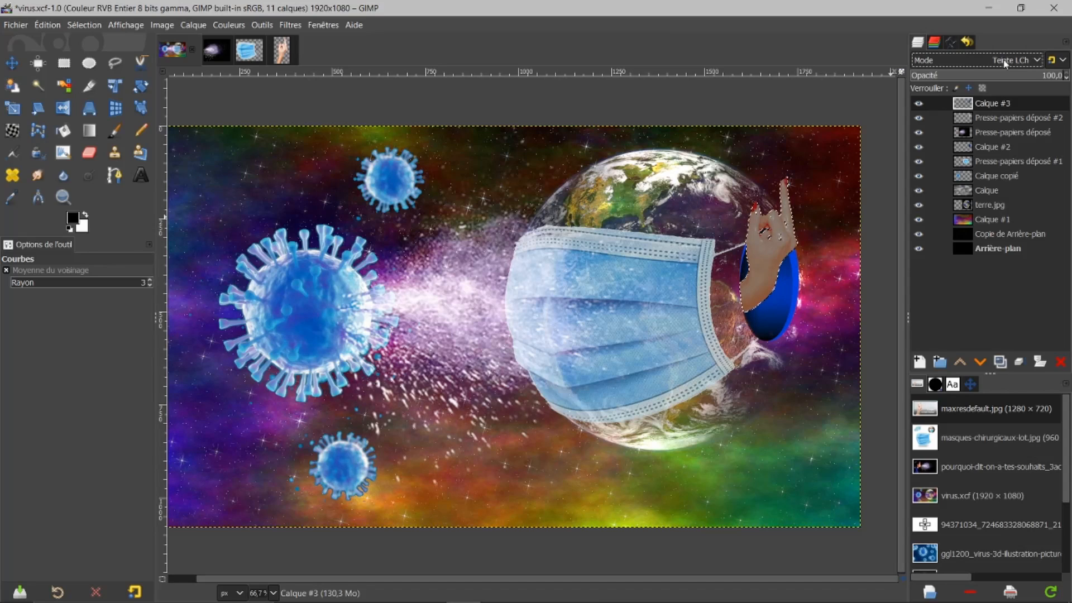
{"action": "scroll", "coordinate": [1003, 65], "scroll_direction": "up", "scroll_amount": 1}
{"action": "scroll", "coordinate": [1003, 63], "scroll_direction": "up", "scroll_amount": 2}
{"action": "scroll", "coordinate": [1003, 65], "scroll_direction": "up", "scroll_amount": 1}
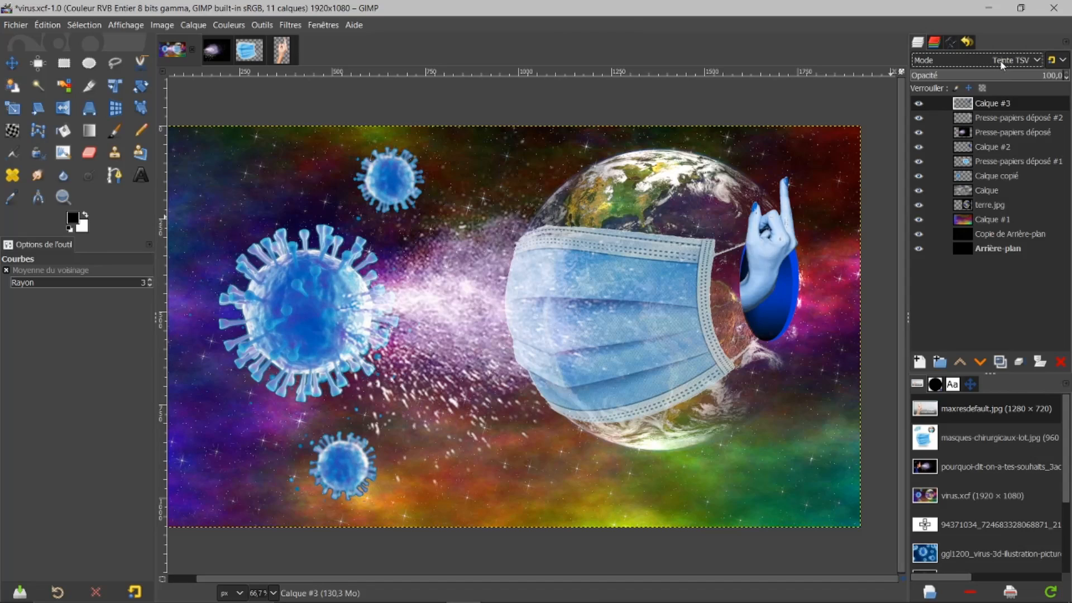
{"action": "scroll", "coordinate": [1002, 65], "scroll_direction": "down", "scroll_amount": 1}
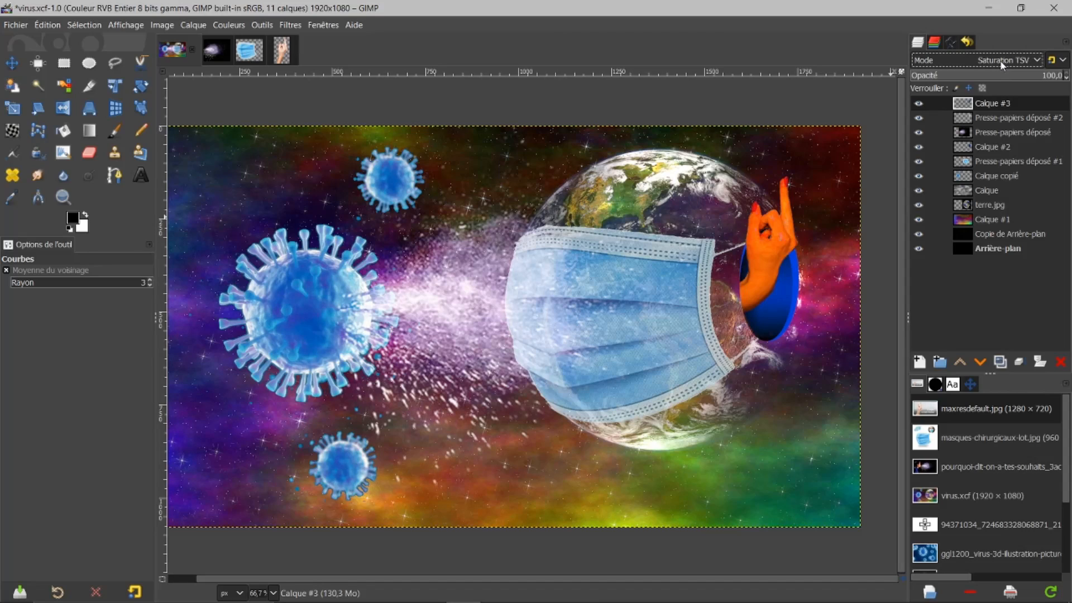
{"action": "scroll", "coordinate": [1002, 65], "scroll_direction": "down", "scroll_amount": 1}
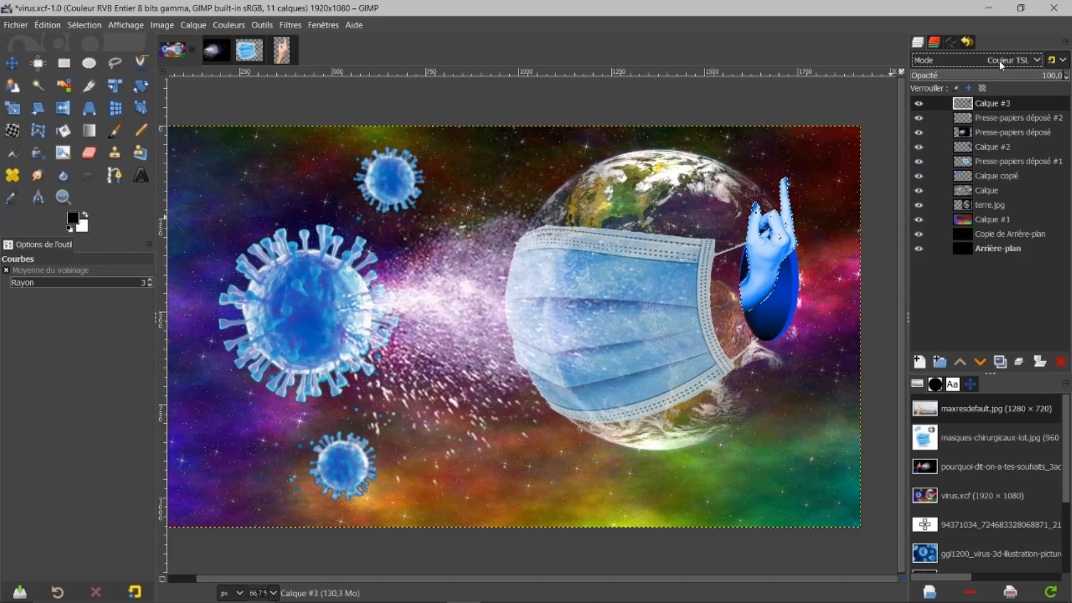
{"action": "scroll", "coordinate": [1002, 66], "scroll_direction": "down", "scroll_amount": 1}
{"action": "scroll", "coordinate": [1001, 65], "scroll_direction": "down", "scroll_amount": 1}
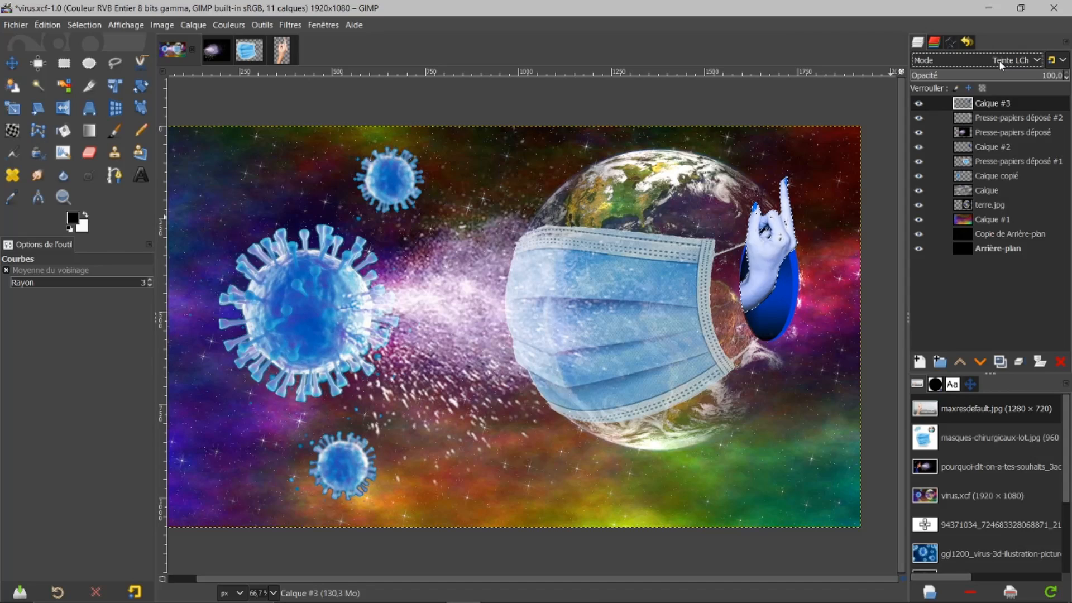
{"action": "scroll", "coordinate": [1001, 64], "scroll_direction": "up", "scroll_amount": 2}
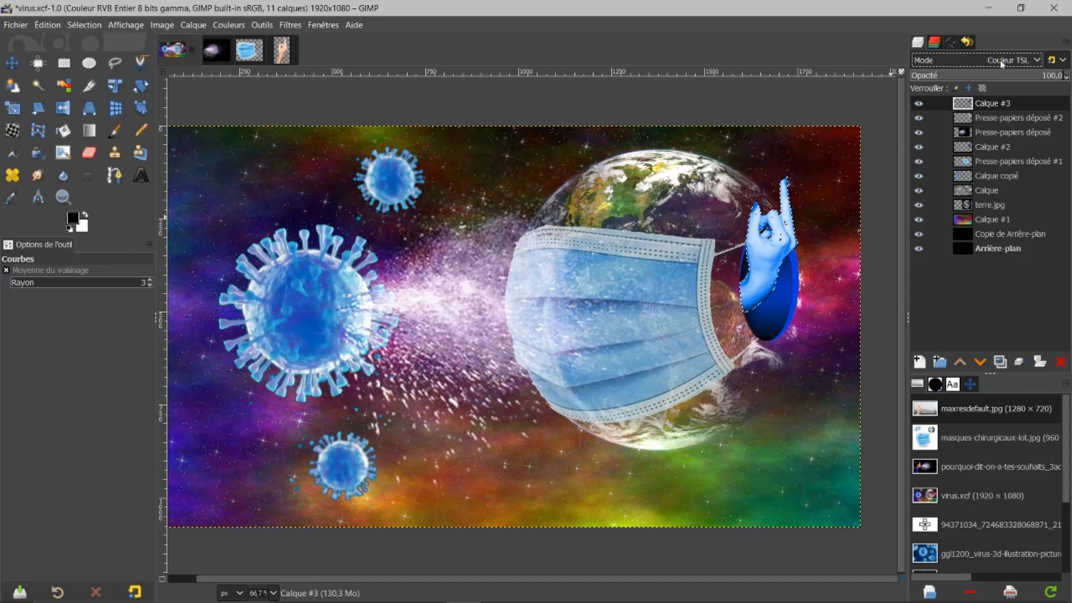
{"action": "scroll", "coordinate": [1002, 64], "scroll_direction": "up", "scroll_amount": 2}
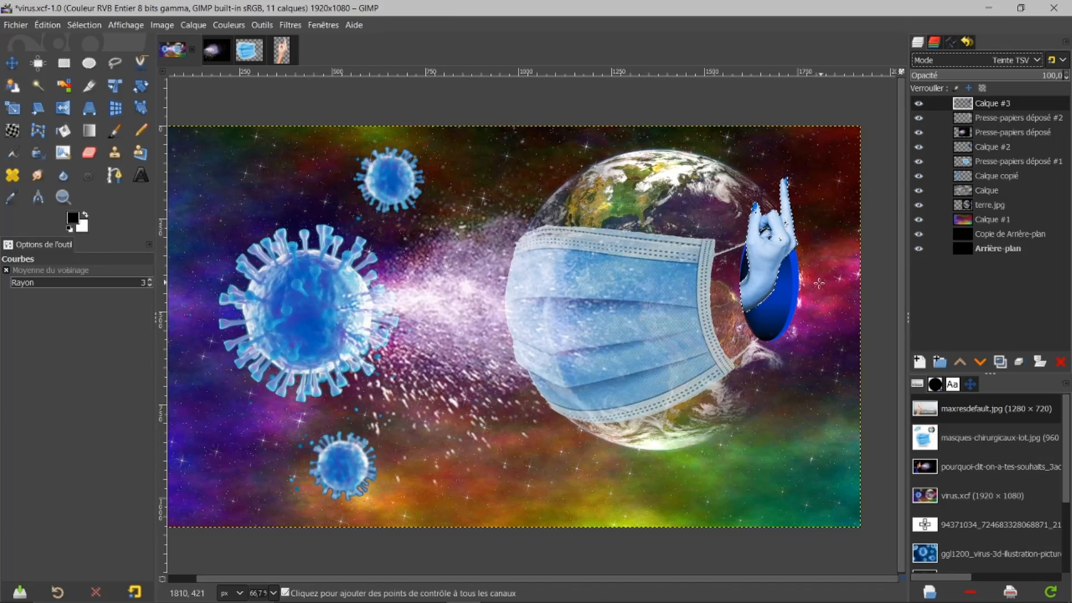
Add another transparent 1920 × 1080 px layer in Normal mode above the blue hand fill layer.
{"action": "scroll", "coordinate": [815, 284], "scroll_direction": "up", "scroll_amount": 2}
{"action": "scroll", "coordinate": [815, 284], "scroll_direction": "up", "scroll_amount": 1}
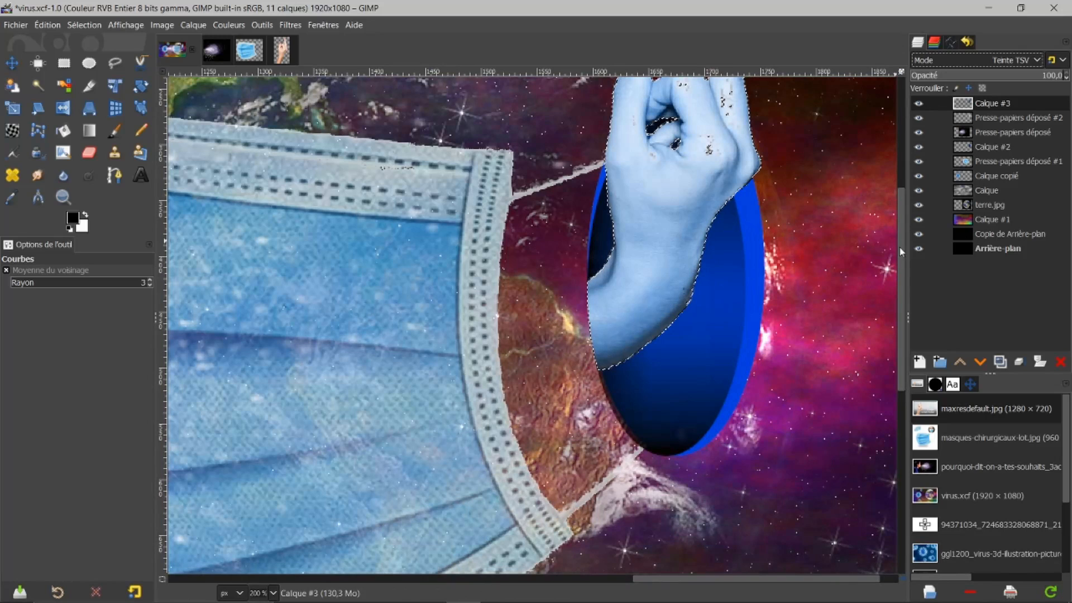
{"action": "left_click_drag", "start_coordinate": [901, 249], "coordinate": [910, 142]}
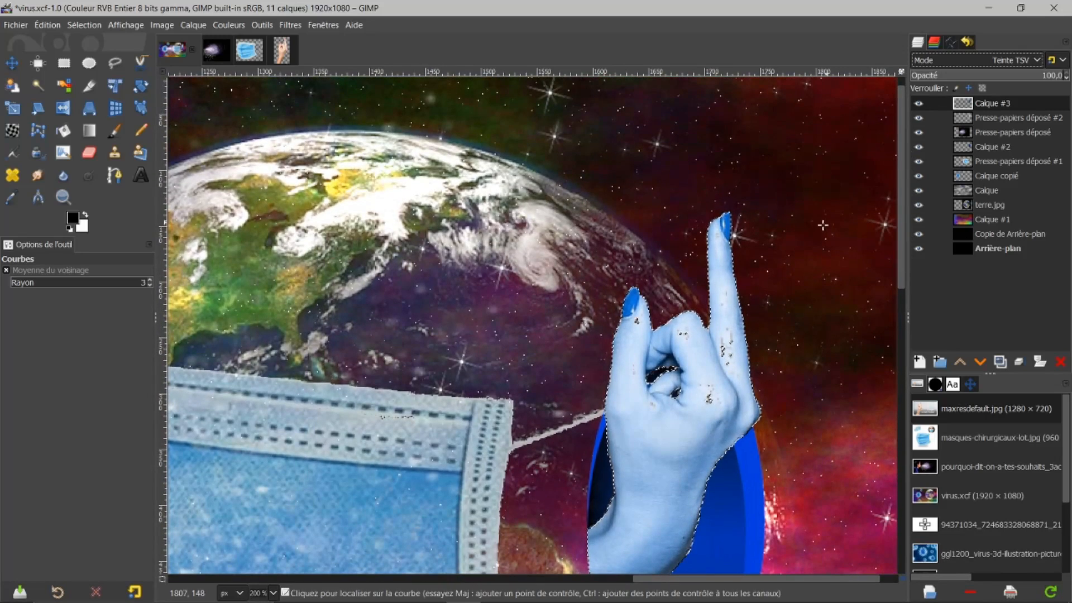
{"action": "scroll", "coordinate": [784, 252], "scroll_direction": "up", "scroll_amount": 1}
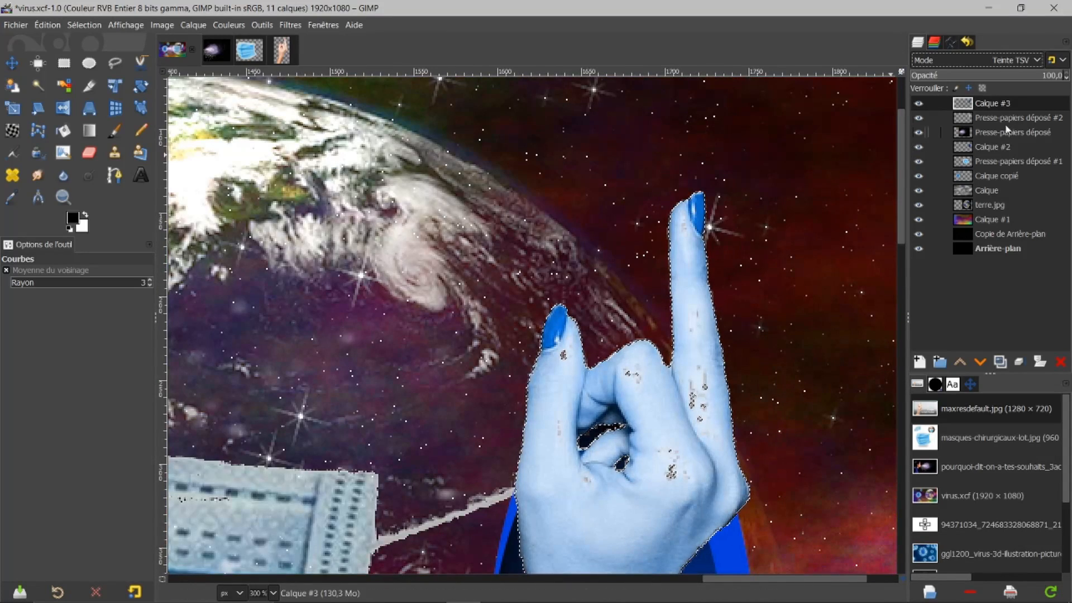
{"action": "left_click", "coordinate": [920, 362]}
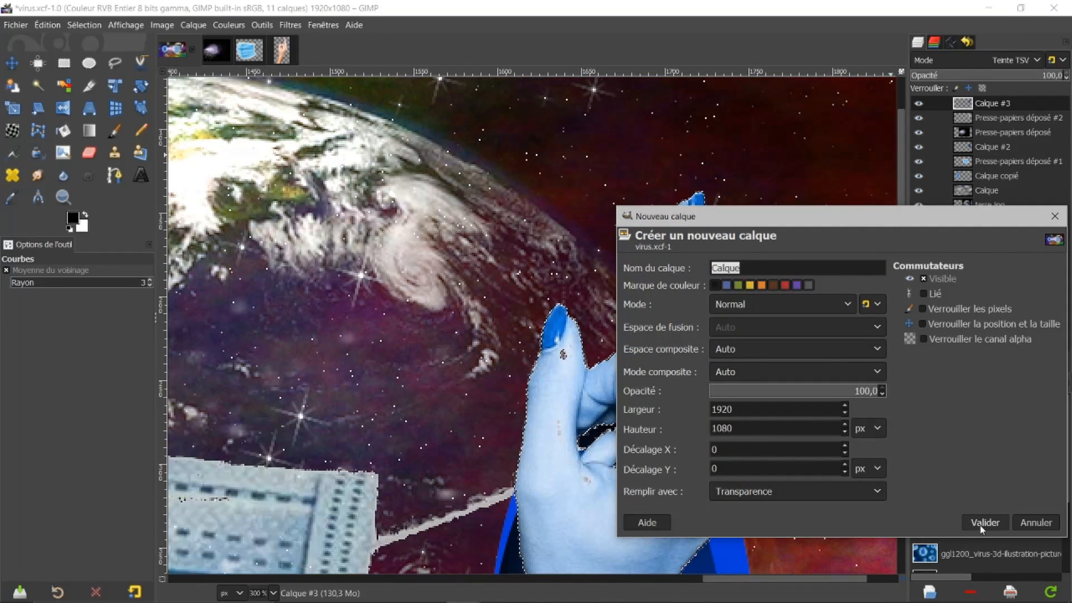
{"action": "left_click", "coordinate": [982, 524]}
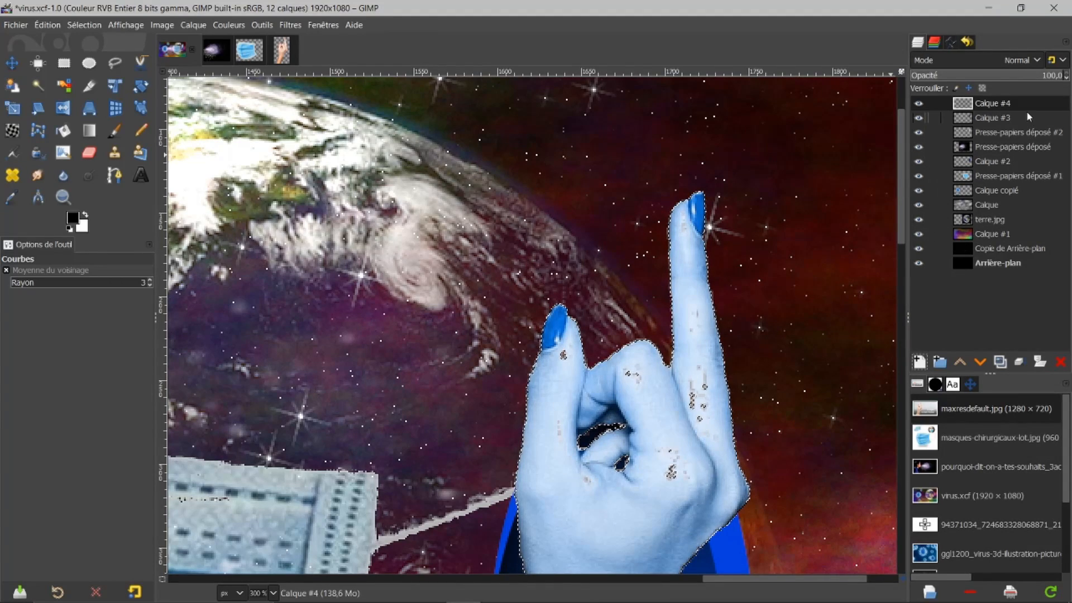
Paint the hand's two visible fingernails dark green 32572b on the new layer using the Paintbrush at size 20.
{"action": "left_click", "coordinate": [73, 220]}
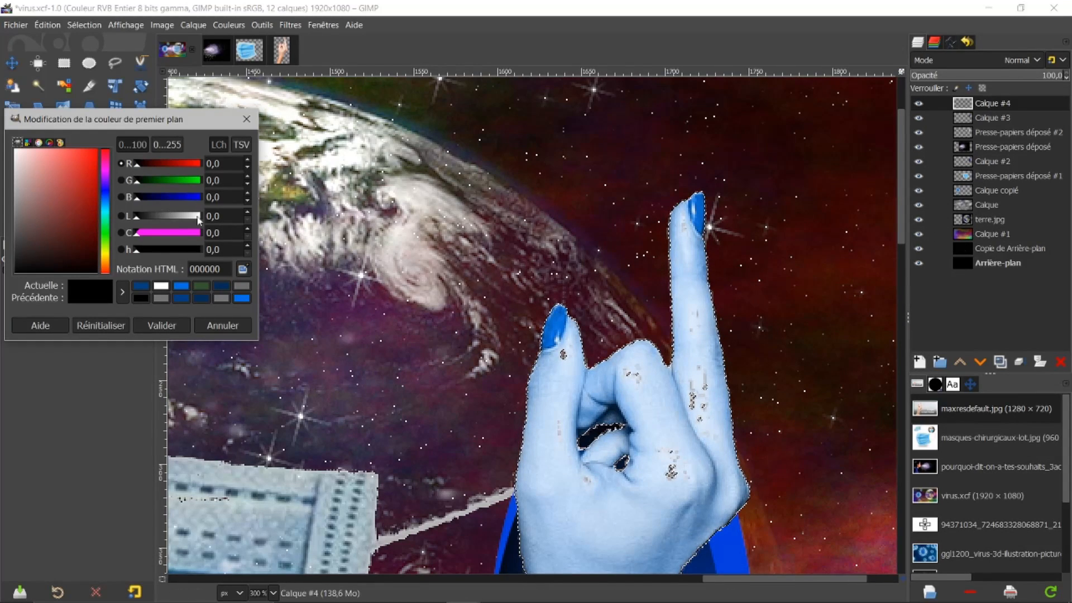
{"action": "left_click", "coordinate": [199, 287]}
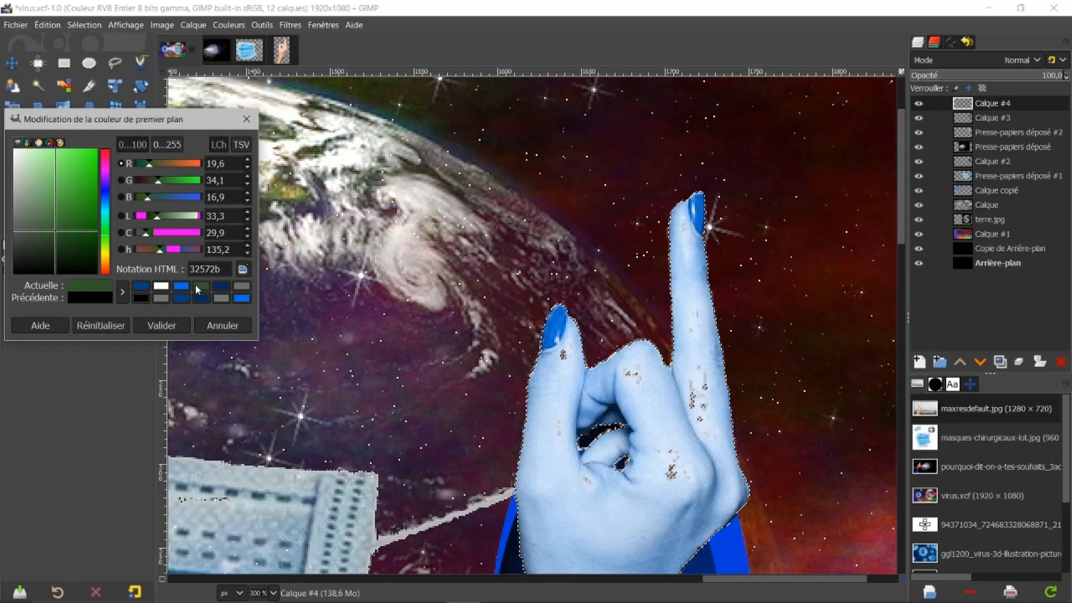
{"action": "left_click", "coordinate": [163, 326]}
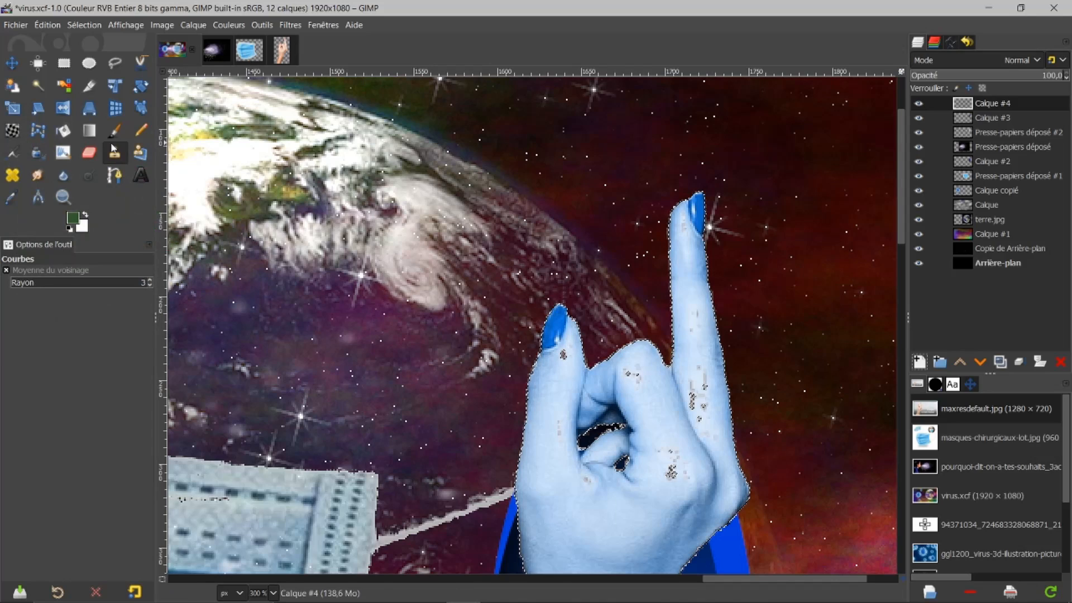
{"action": "left_click", "coordinate": [115, 134]}
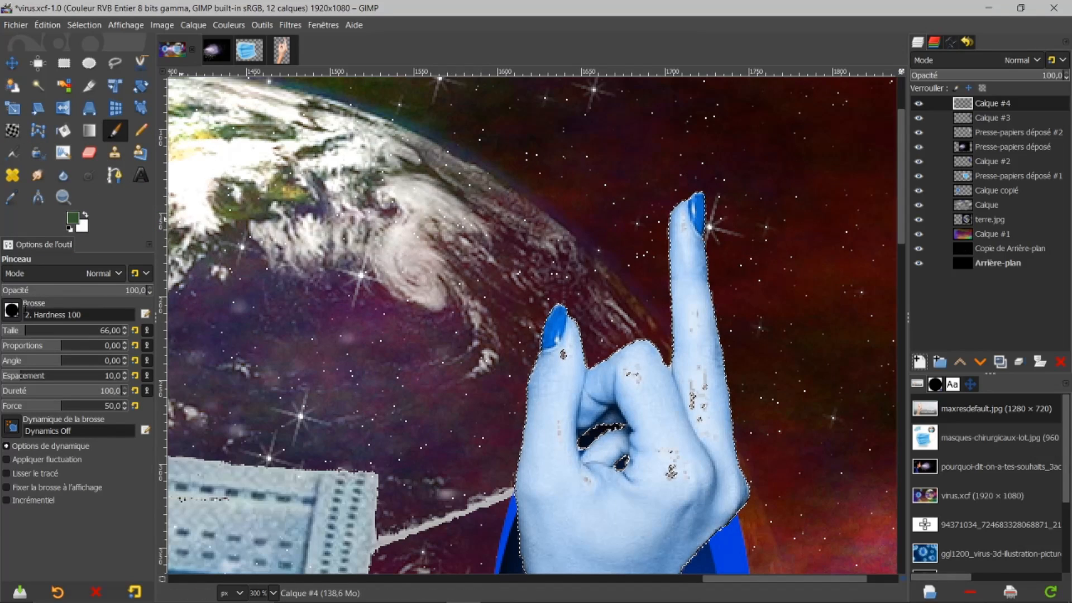
{"action": "left_click_drag", "start_coordinate": [28, 330], "coordinate": [14, 330]}
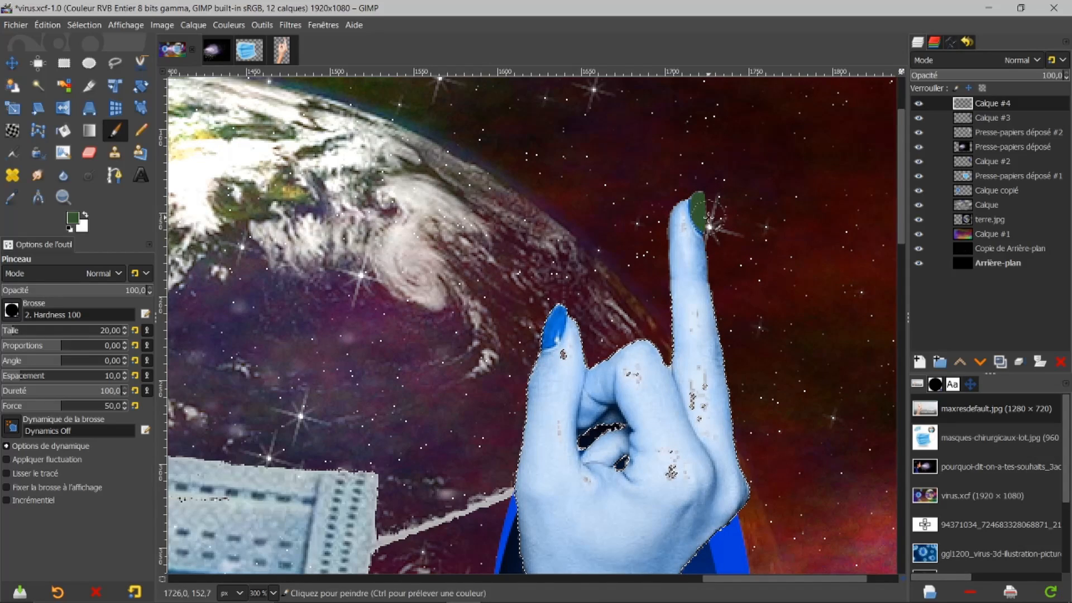
{"action": "left_click_drag", "start_coordinate": [564, 310], "coordinate": [547, 328]}
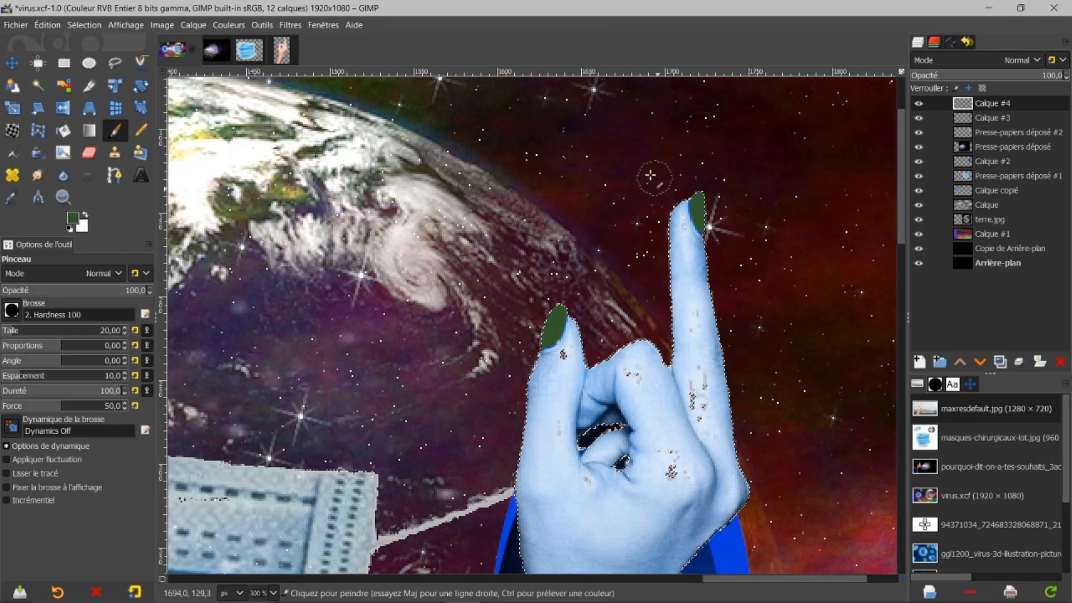
Remove the selection around the hand.
{"action": "left_click", "coordinate": [84, 25]}
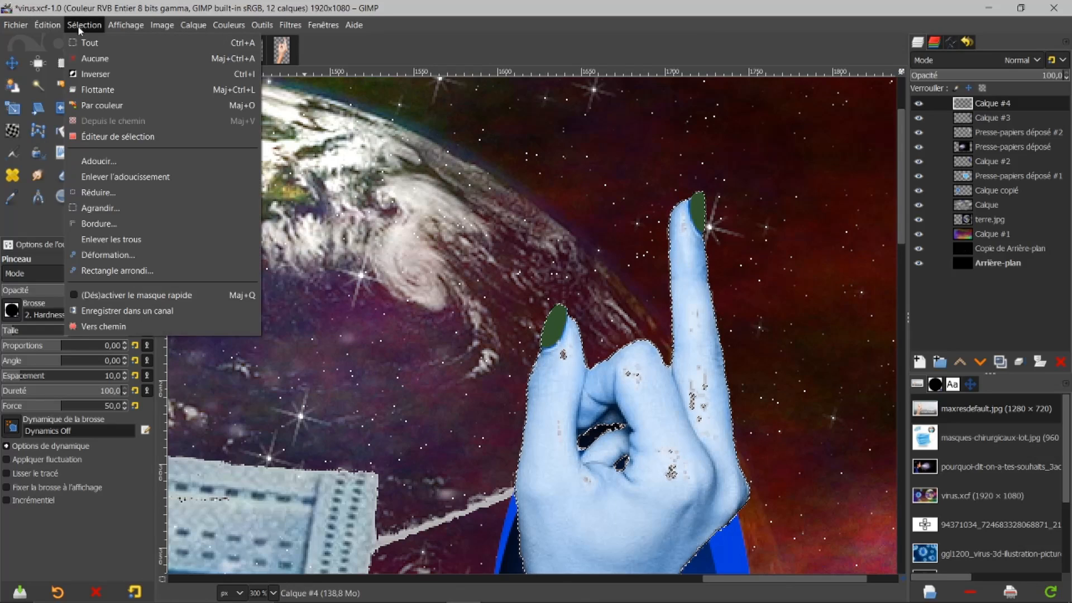
{"action": "left_click", "coordinate": [88, 64]}
{"action": "scroll", "coordinate": [710, 263], "scroll_direction": "down", "scroll_amount": 2}
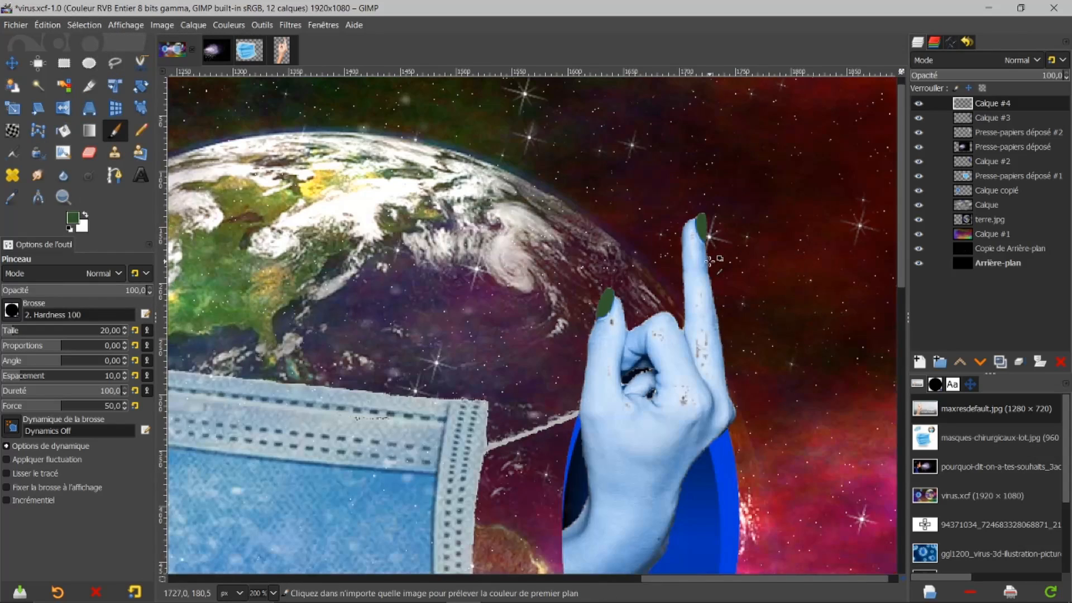
{"action": "scroll", "coordinate": [710, 262], "scroll_direction": "down", "scroll_amount": 1}
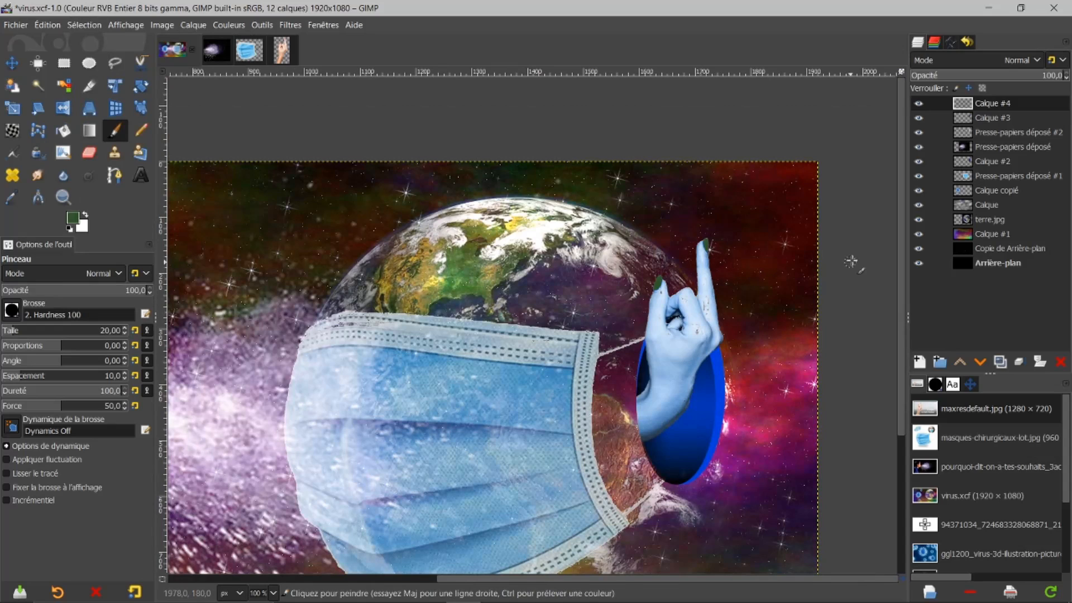
{"action": "scroll", "coordinate": [903, 227], "scroll_direction": "down", "scroll_amount": 3}
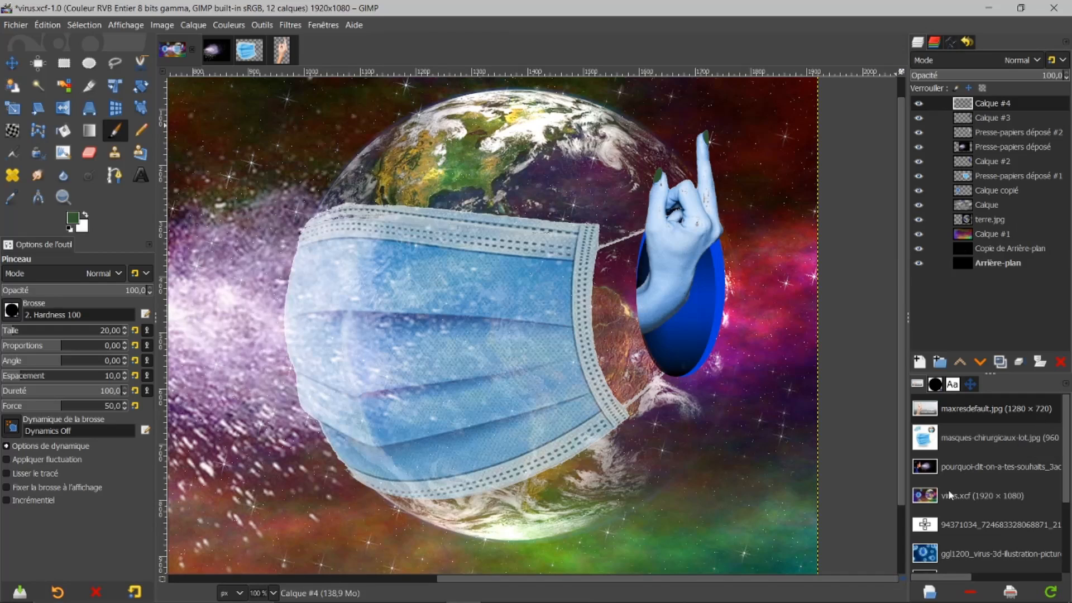
Open the recent black-and-white pharmacy cross image and crop it around the cross to 427 × 386 px.
{"action": "left_click", "coordinate": [951, 528]}
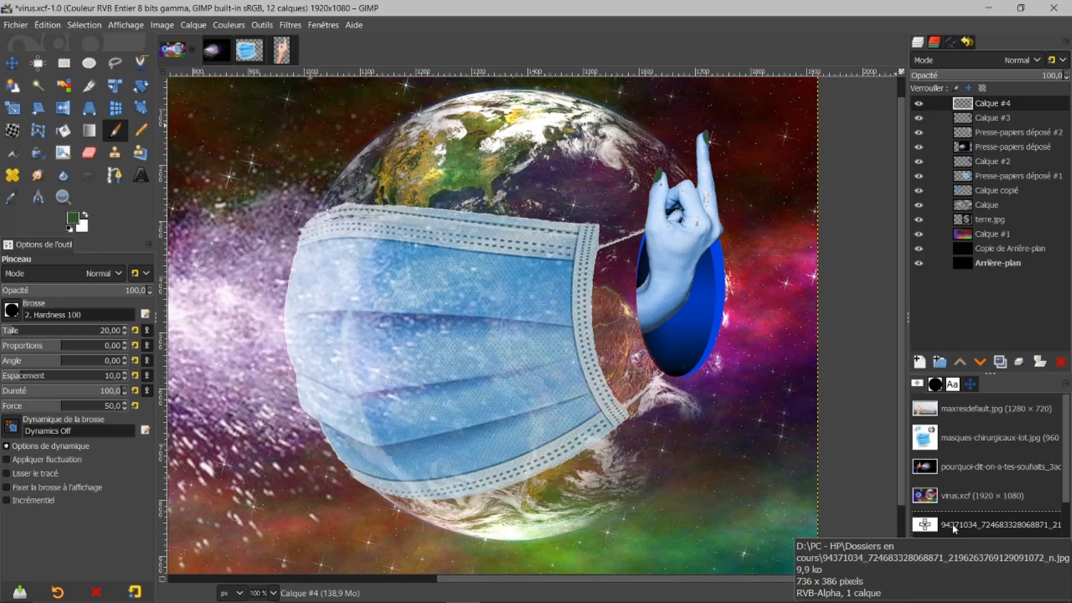
{"action": "double_click", "coordinate": [951, 523]}
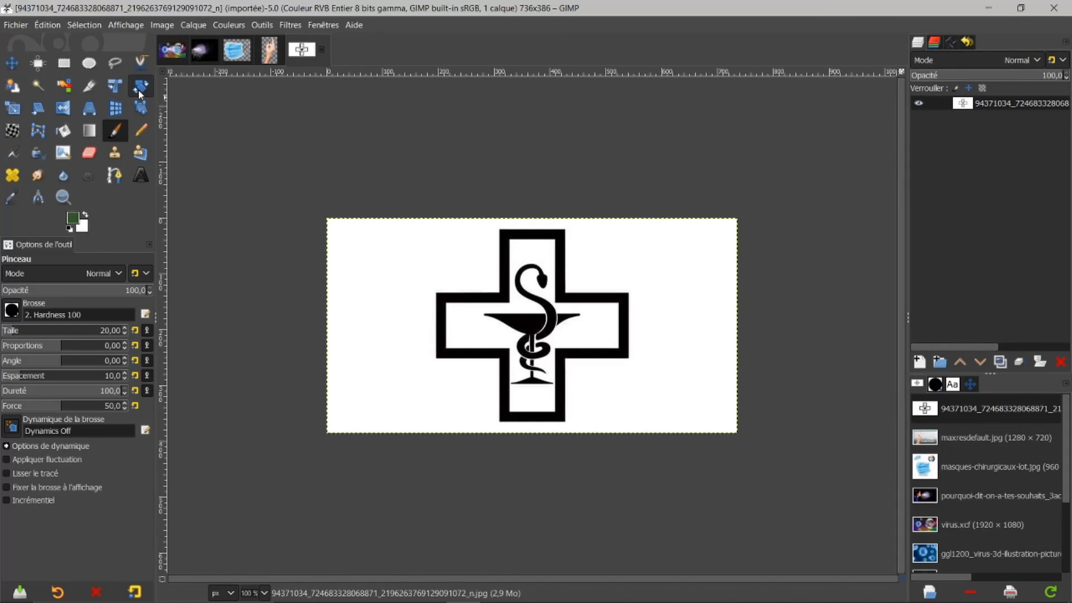
{"action": "left_click", "coordinate": [89, 85]}
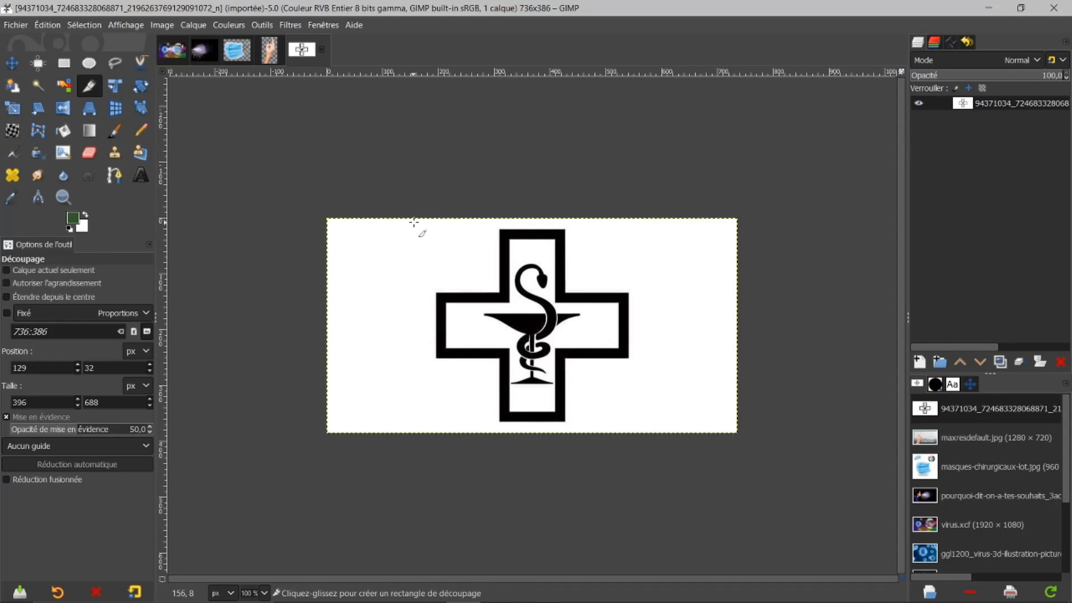
{"action": "left_click_drag", "start_coordinate": [414, 222], "coordinate": [652, 476]}
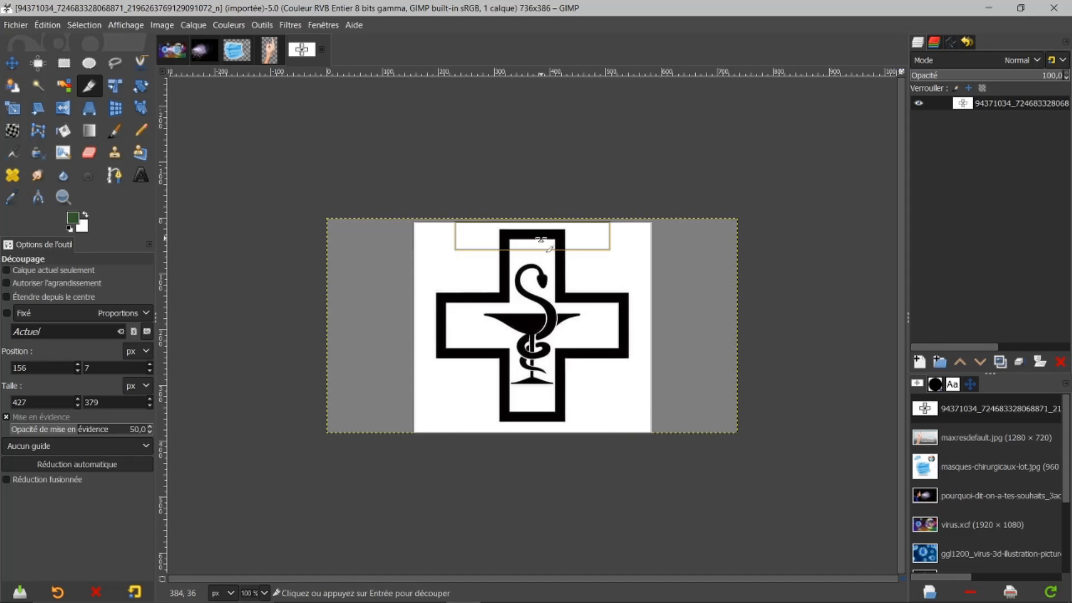
{"action": "left_click_drag", "start_coordinate": [539, 239], "coordinate": [538, 218]}
{"action": "left_click", "coordinate": [505, 339]}
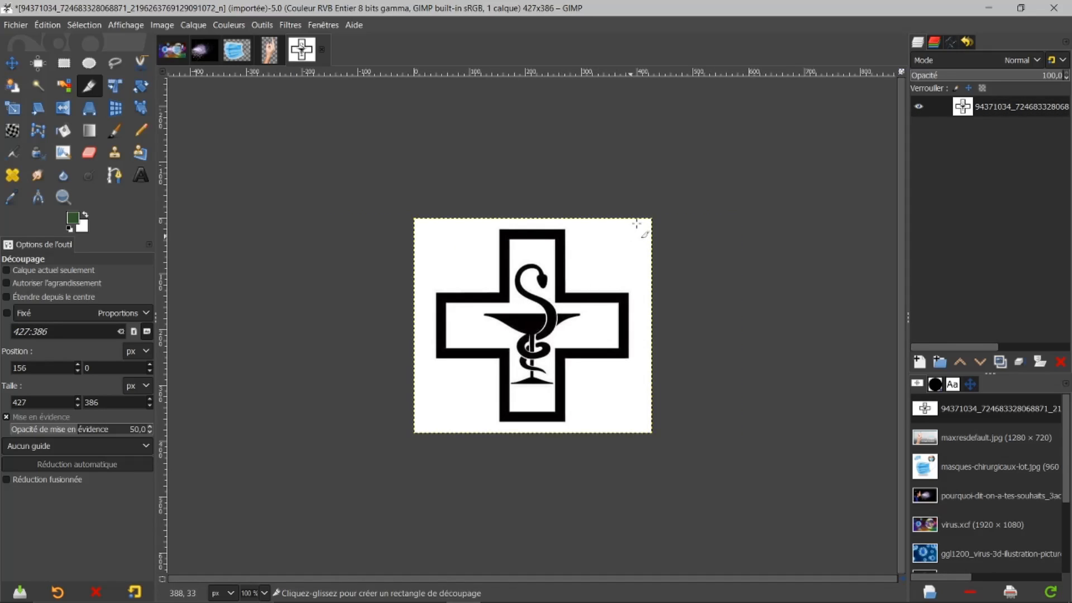
Add the cropped cross image to the virus.xcf composition as the top layer and move it over the hand and ear.
{"action": "left_click_drag", "start_coordinate": [301, 50], "coordinate": [981, 102]}
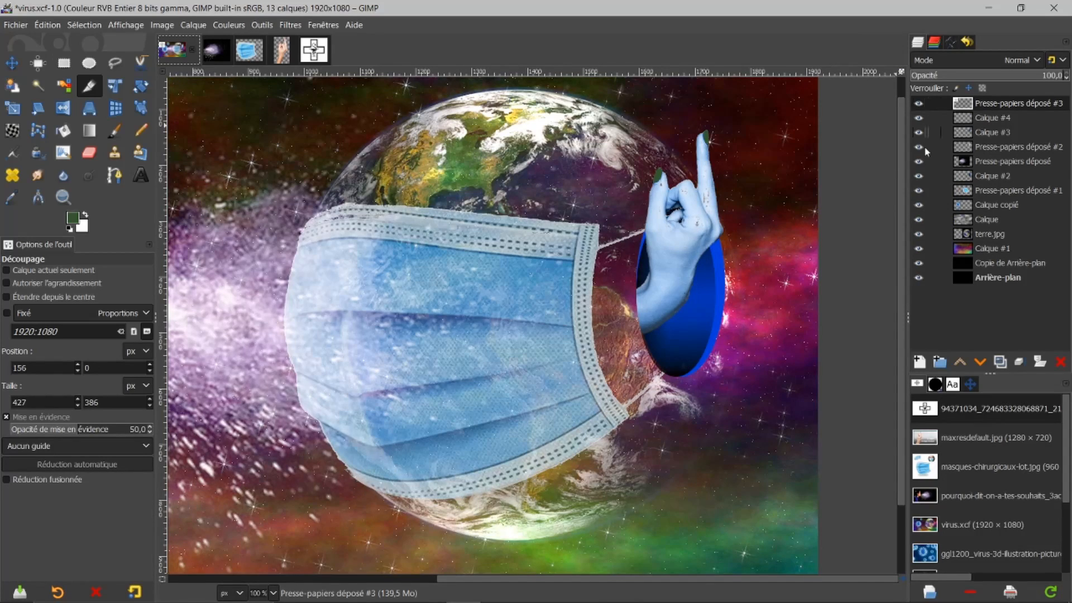
{"action": "scroll", "coordinate": [530, 307], "scroll_direction": "down", "scroll_amount": 2}
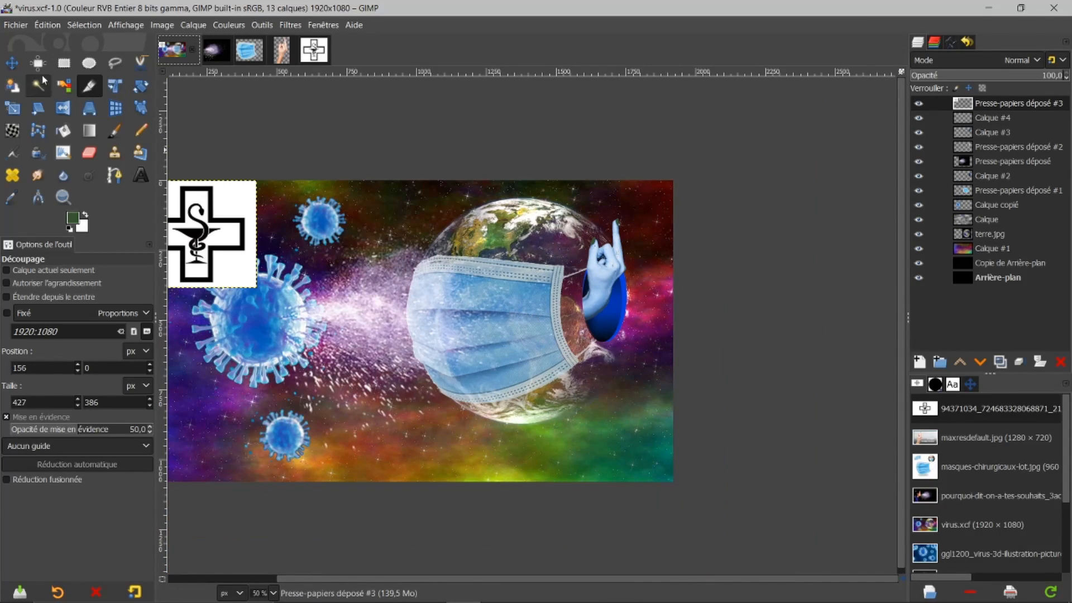
{"action": "left_click", "coordinate": [12, 64]}
{"action": "left_click_drag", "start_coordinate": [213, 224], "coordinate": [593, 307]}
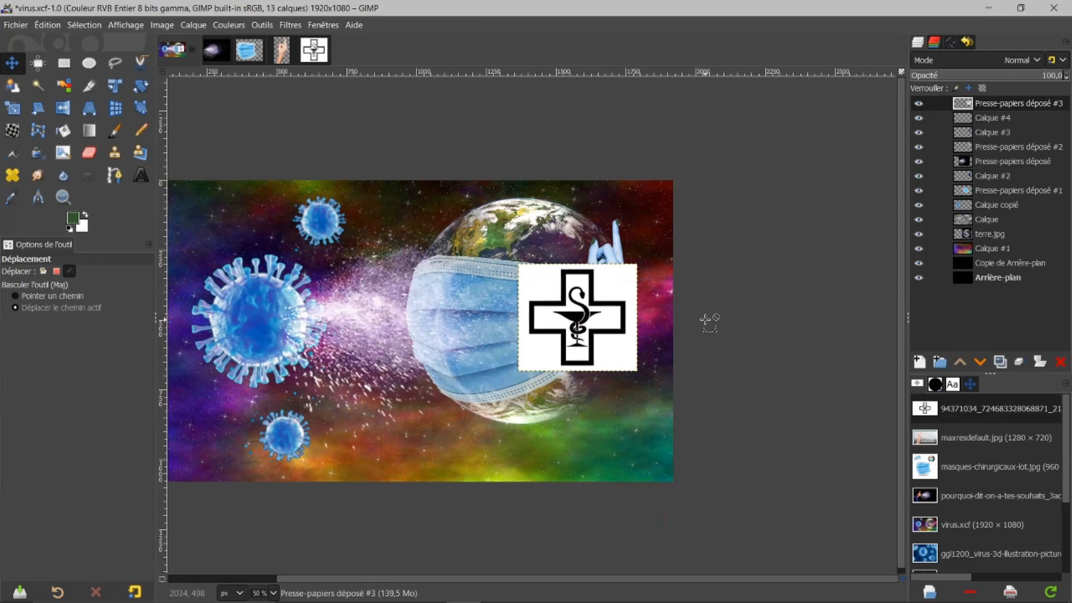
Make the cross layer's white background transparent with Couleur vers alpha, using white, transparency threshold 0,000 and opacity threshold 1,000.
{"action": "scroll", "coordinate": [709, 318], "scroll_direction": "up", "scroll_amount": 2}
{"action": "scroll", "coordinate": [665, 403], "scroll_direction": "up", "scroll_amount": 1}
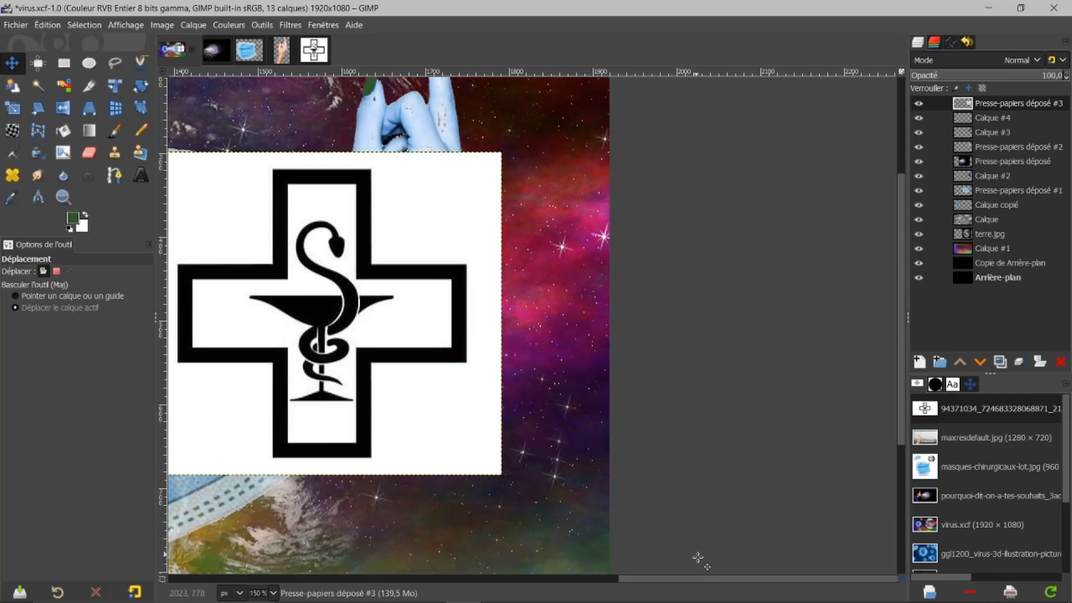
{"action": "left_click_drag", "start_coordinate": [688, 577], "coordinate": [653, 581]}
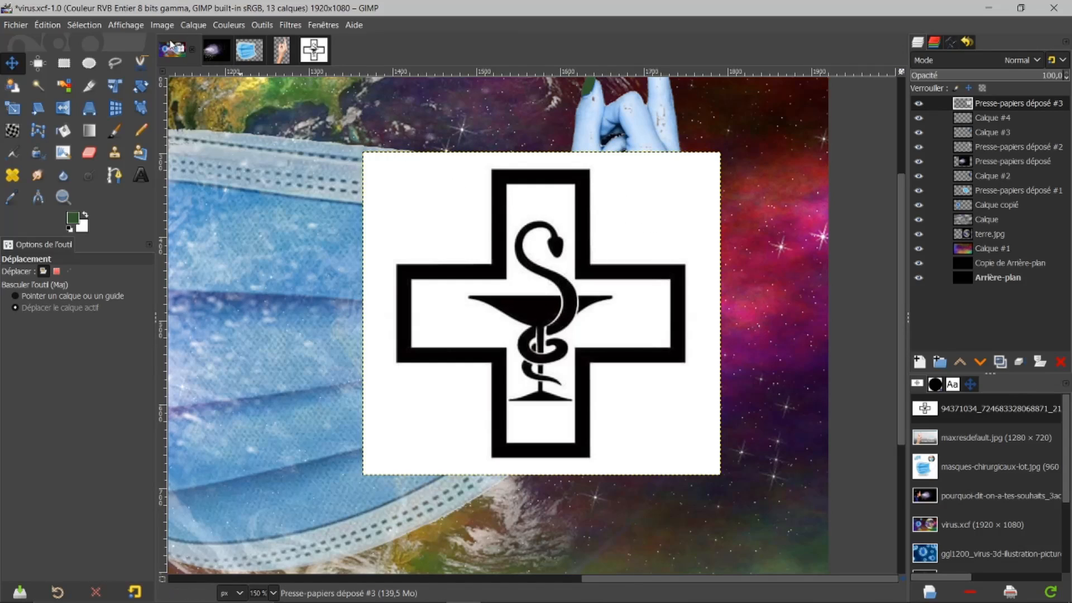
{"action": "left_click", "coordinate": [195, 25]}
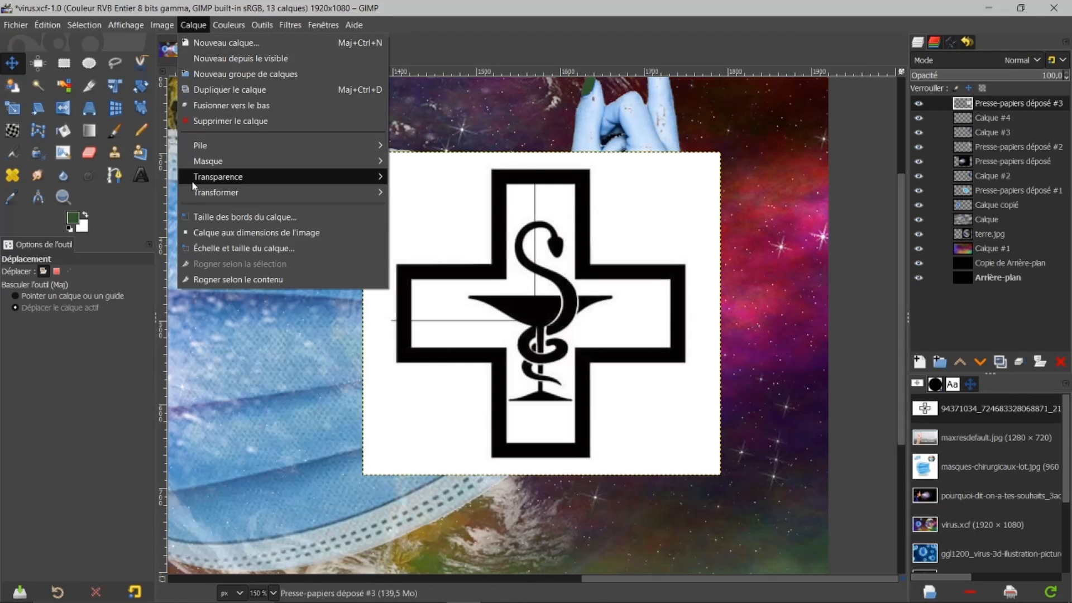
{"action": "mouse_move", "coordinate": [254, 178]}
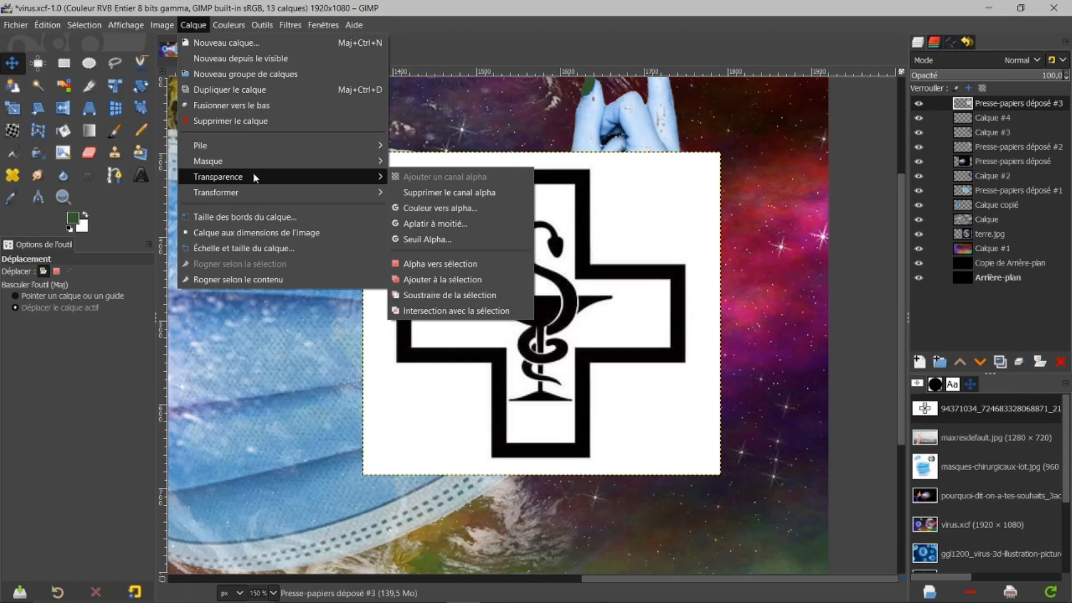
{"action": "left_click", "coordinate": [451, 208]}
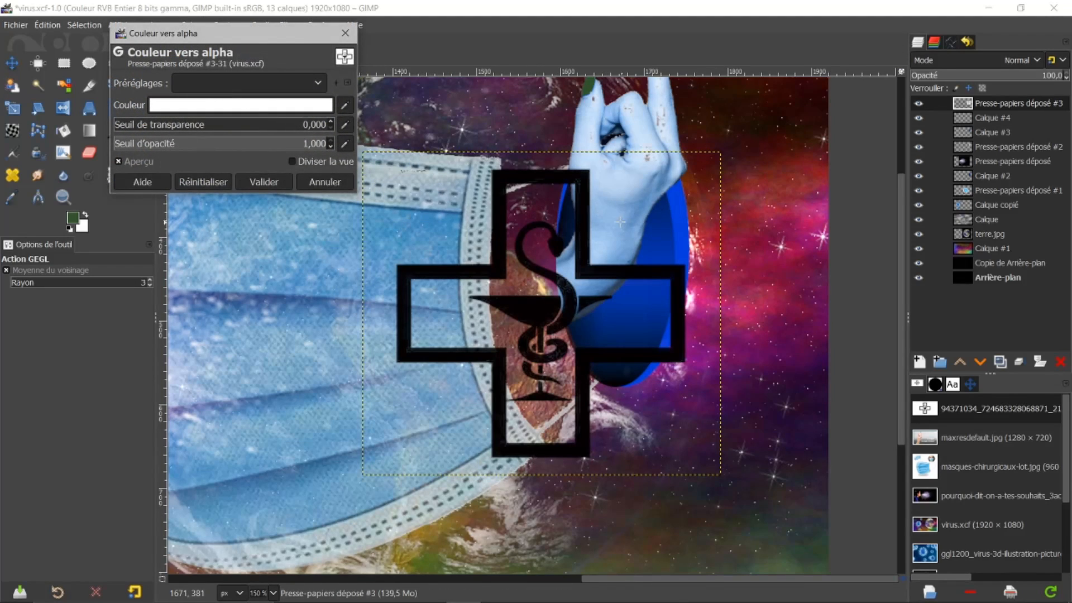
{"action": "left_click", "coordinate": [263, 183]}
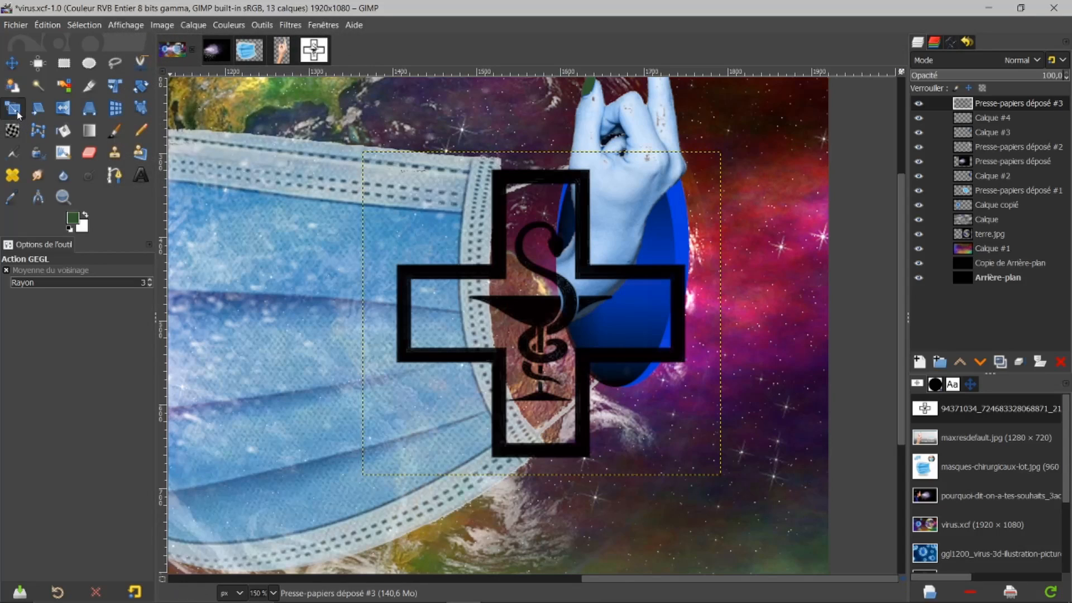
Scale the pharmacy cross down to 63 × 57 px with its proportions kept and place it on the hand's wrist.
{"action": "left_click", "coordinate": [14, 108]}
{"action": "left_click", "coordinate": [524, 262]}
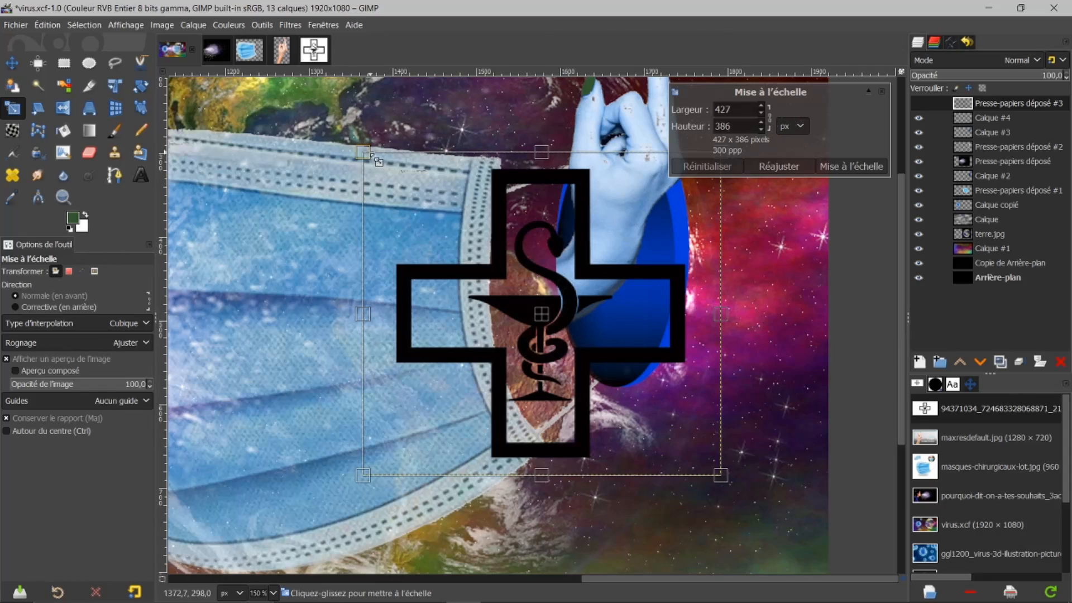
{"action": "left_click_drag", "start_coordinate": [372, 157], "coordinate": [624, 220]}
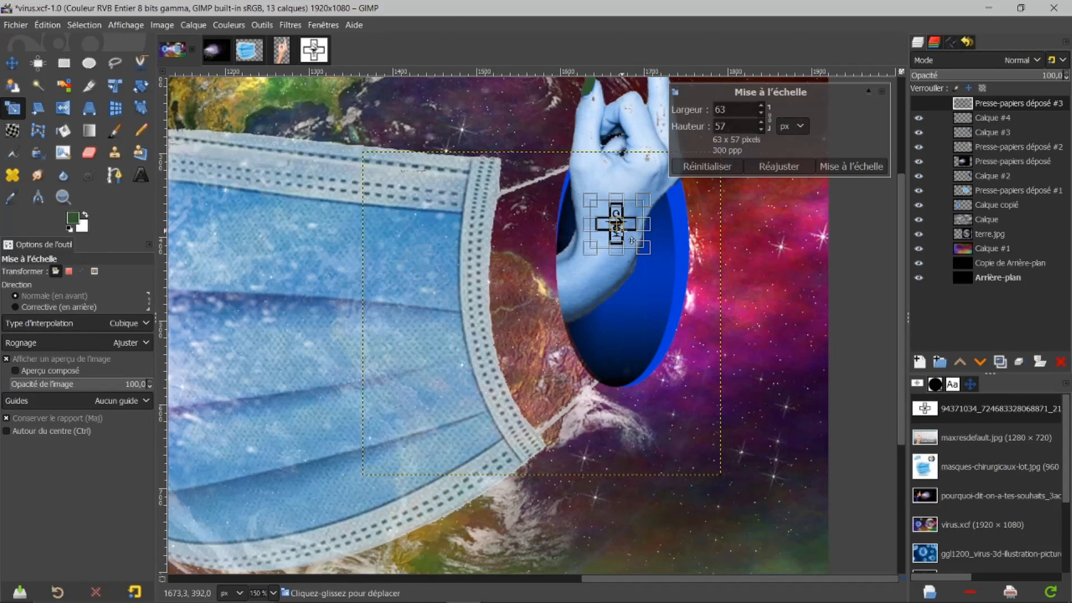
{"action": "left_click_drag", "start_coordinate": [624, 233], "coordinate": [628, 221]}
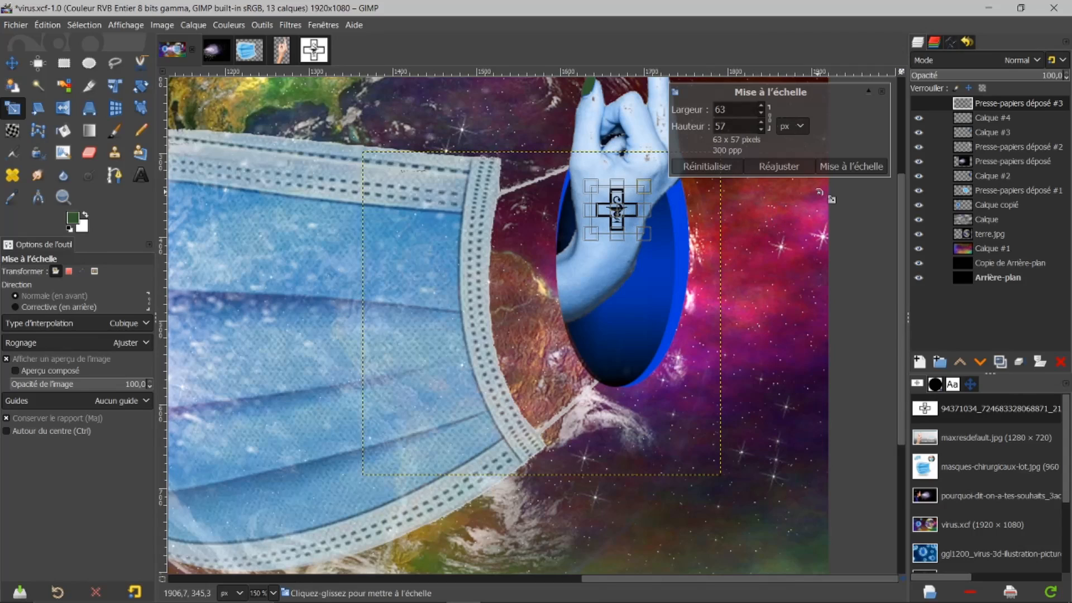
{"action": "left_click", "coordinate": [834, 165]}
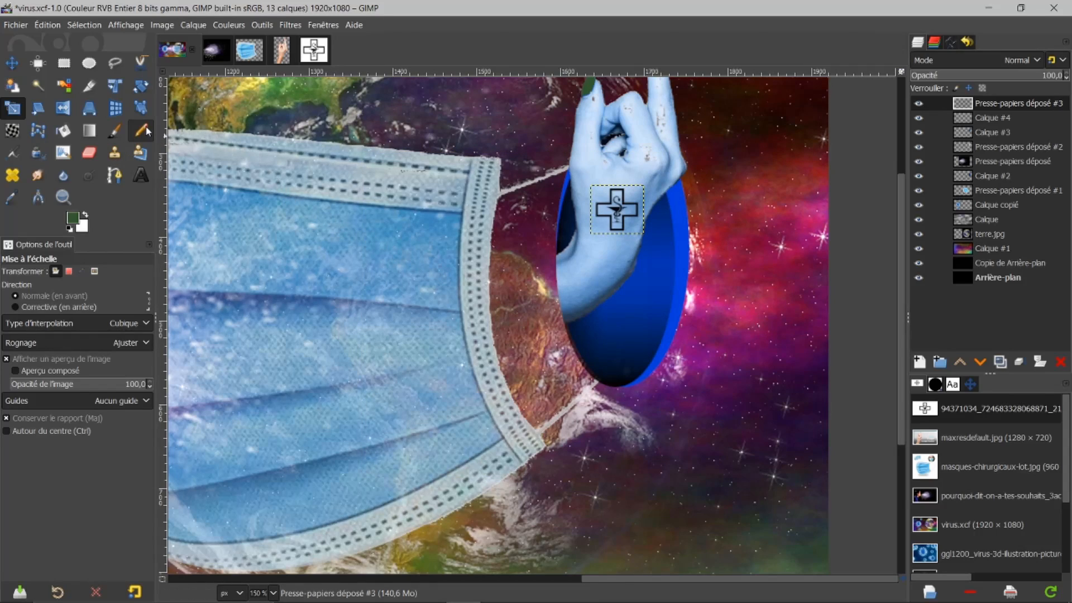
Tilt the cross with a 3D transformation, using angles of -15,32 on X and 19,15 on Y, to follow the wrist.
{"action": "left_click", "coordinate": [114, 109]}
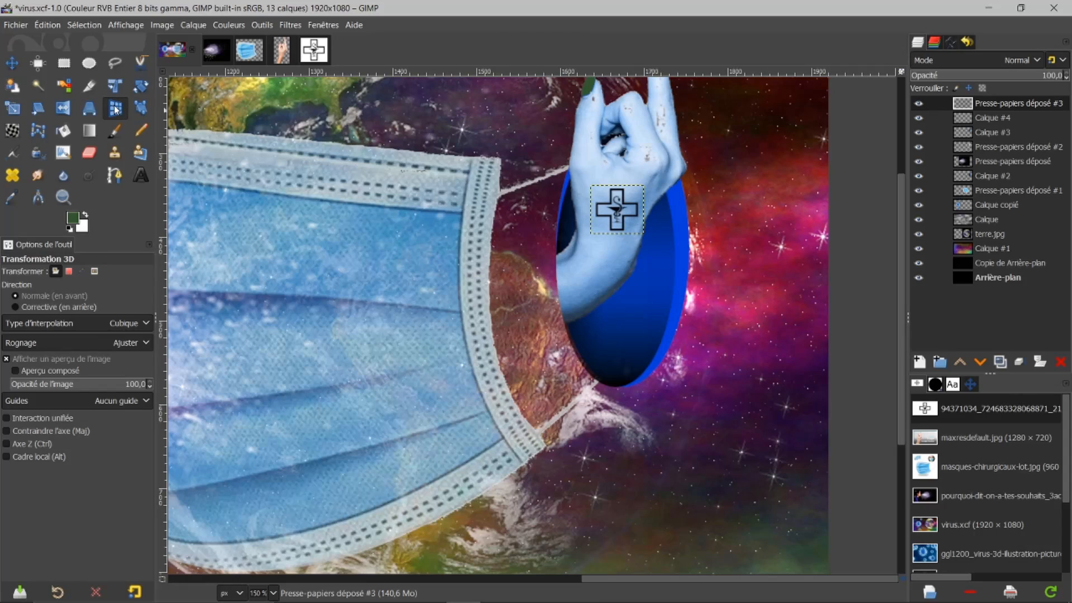
{"action": "left_click", "coordinate": [634, 219]}
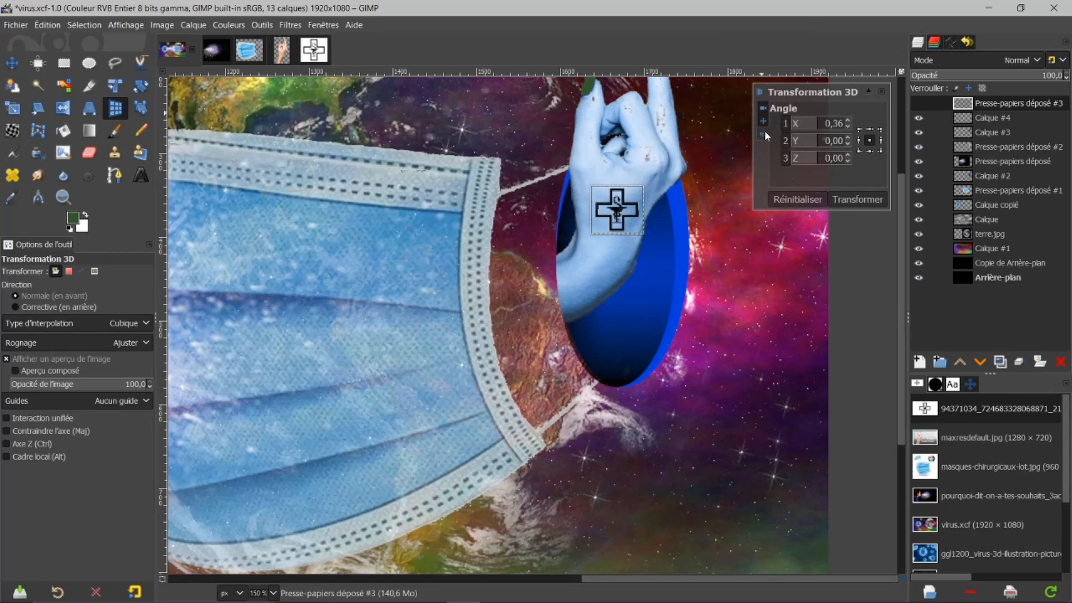
{"action": "left_click_drag", "start_coordinate": [634, 223], "coordinate": [630, 215]}
{"action": "left_click_drag", "start_coordinate": [818, 158], "coordinate": [820, 147]}
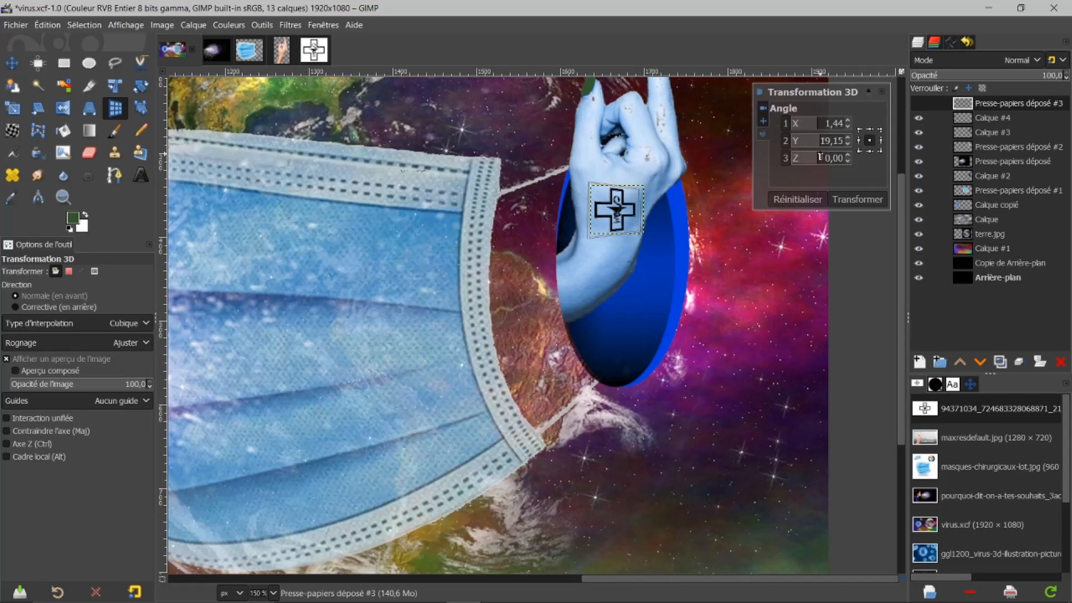
{"action": "left_click_drag", "start_coordinate": [817, 125], "coordinate": [816, 133]}
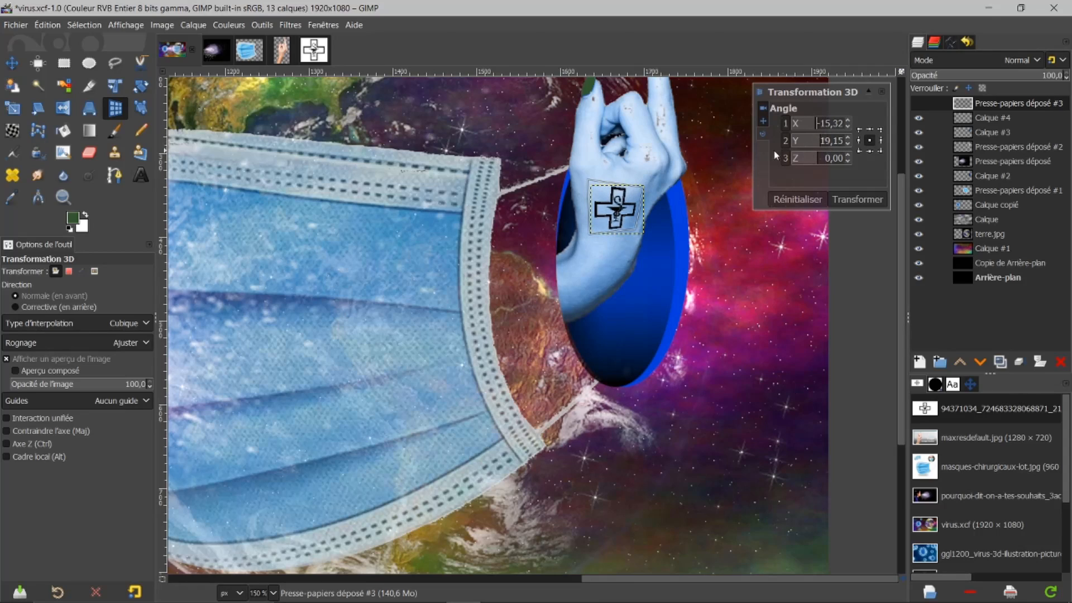
{"action": "left_click", "coordinate": [868, 201]}
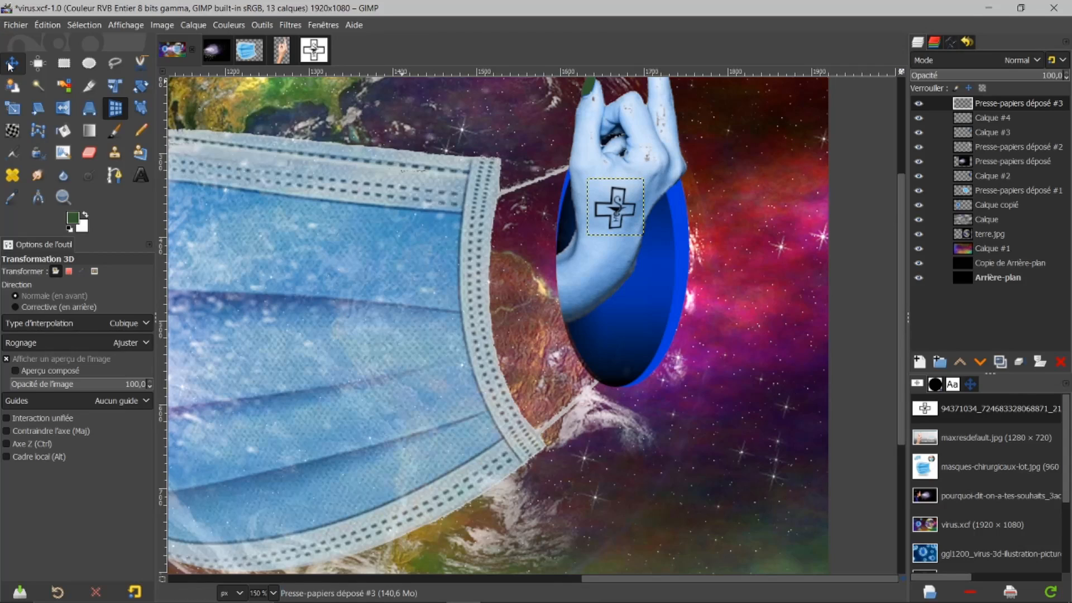
Nudge the tilted cross a few pixels right and slightly down to centre it on the wrist.
{"action": "left_click", "coordinate": [12, 63]}
{"action": "left_click_drag", "start_coordinate": [624, 214], "coordinate": [630, 216]}
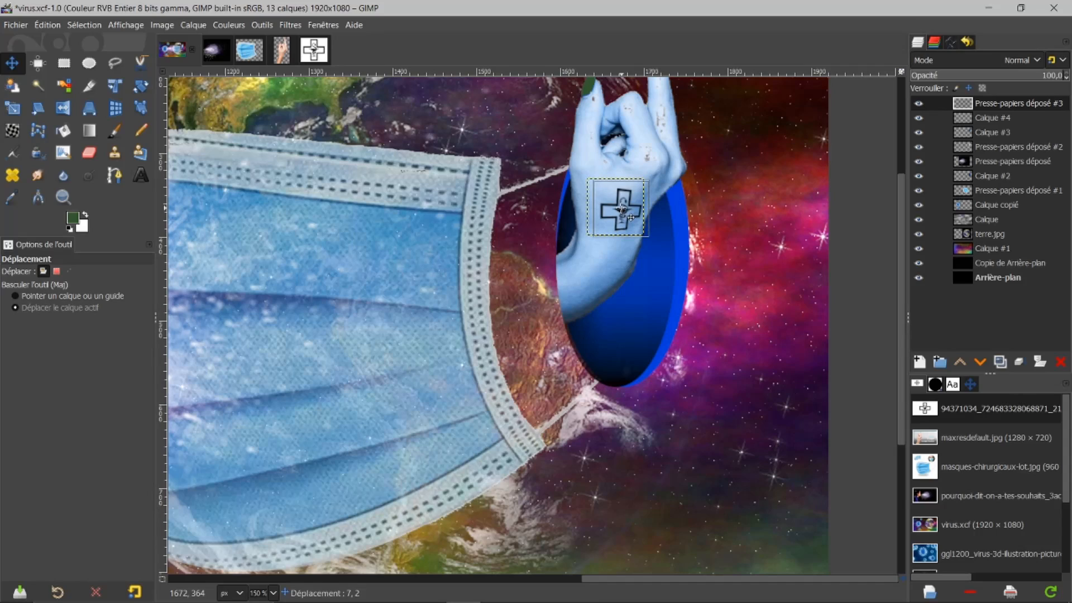
{"action": "left_click_drag", "start_coordinate": [629, 216], "coordinate": [630, 217]}
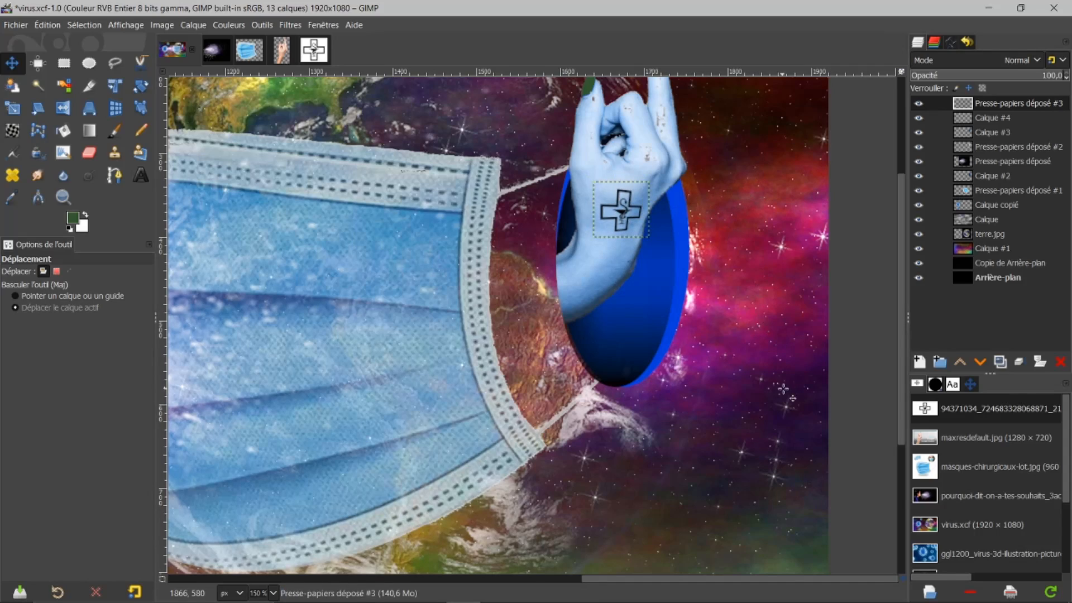
Enlarge the cross layer to the image dimensions and bring the whole composition into view.
{"action": "left_click_drag", "start_coordinate": [772, 578], "coordinate": [752, 584]}
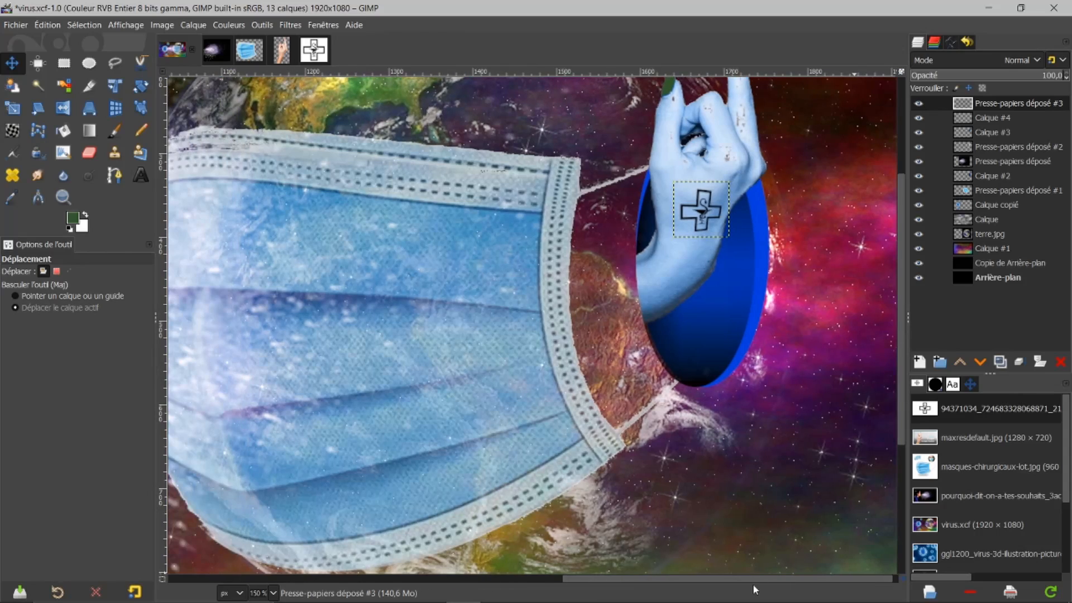
{"action": "right_click", "coordinate": [987, 107]}
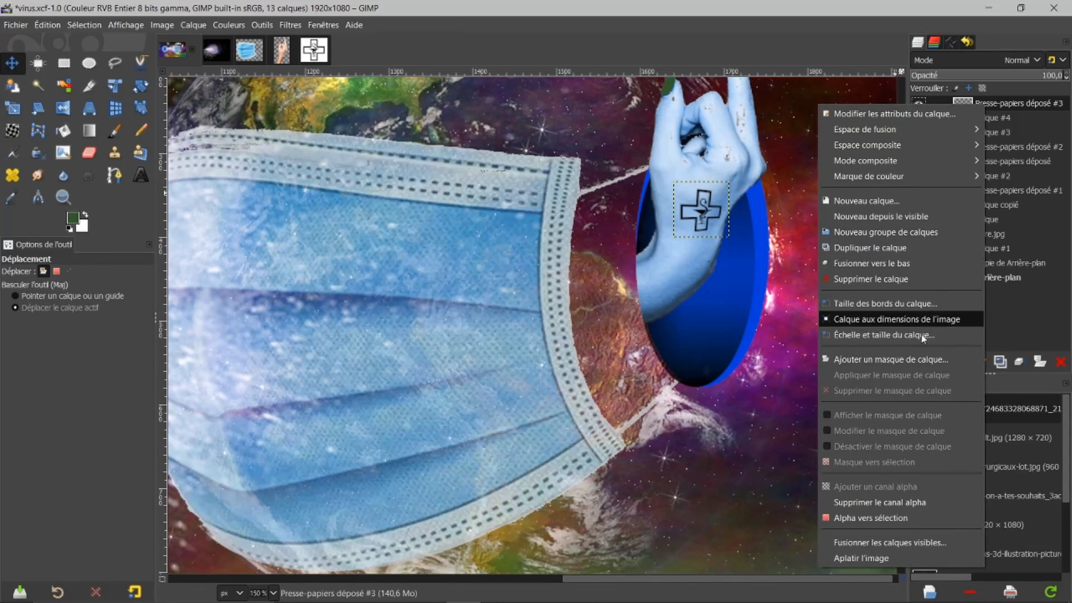
{"action": "left_click", "coordinate": [880, 323]}
{"action": "scroll", "coordinate": [648, 340], "scroll_direction": "down", "scroll_amount": 2, "text": "ctrl"}
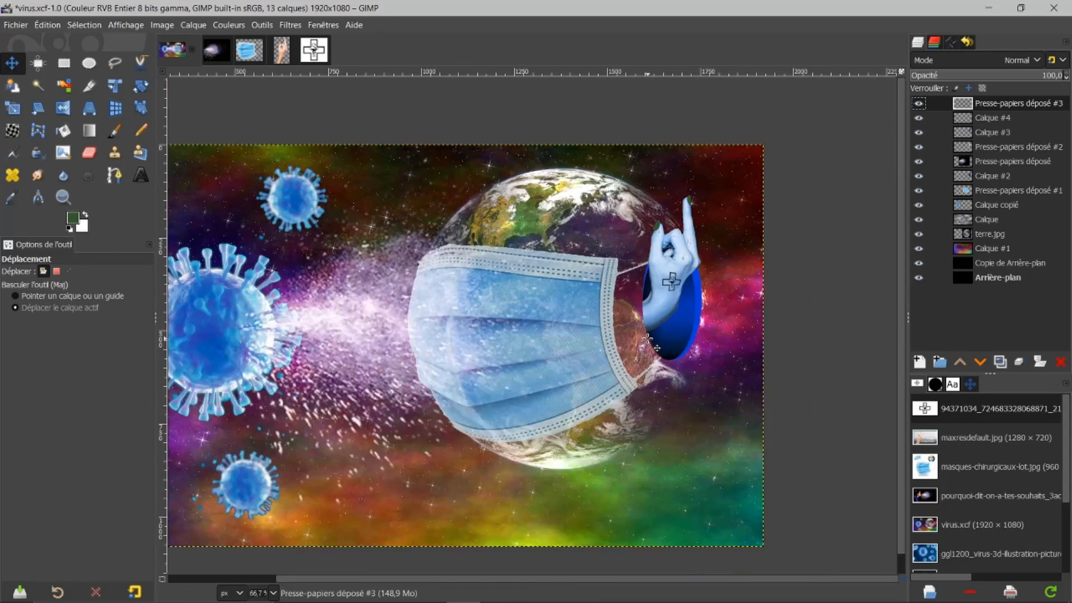
{"action": "scroll", "coordinate": [647, 339], "scroll_direction": "down", "scroll_amount": 1, "text": "ctrl"}
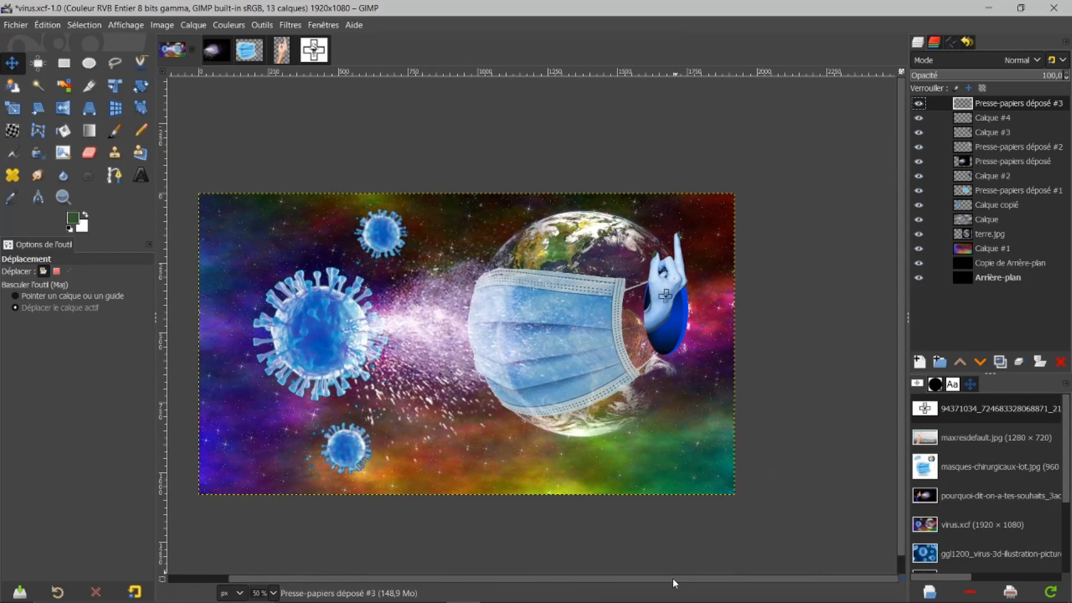
{"action": "left_click_drag", "start_coordinate": [672, 577], "coordinate": [653, 578]}
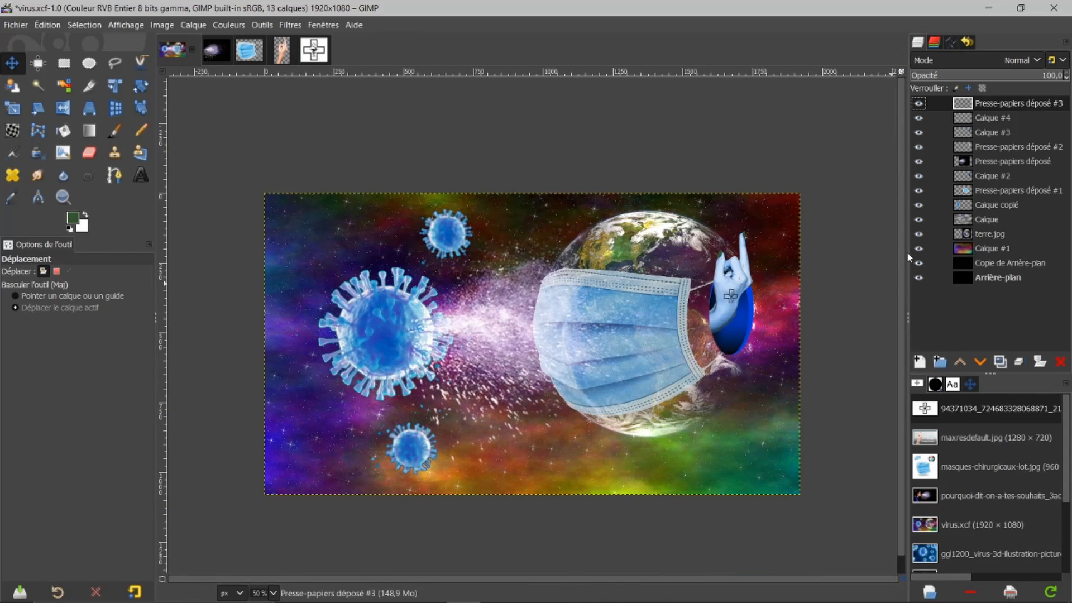
{"action": "left_click_drag", "start_coordinate": [901, 249], "coordinate": [897, 280]}
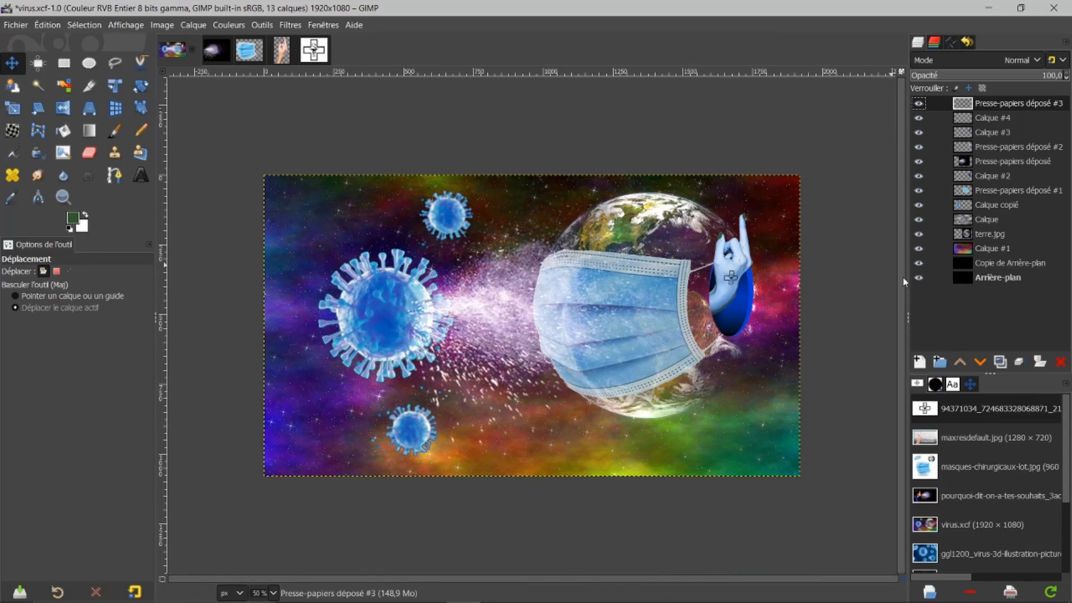